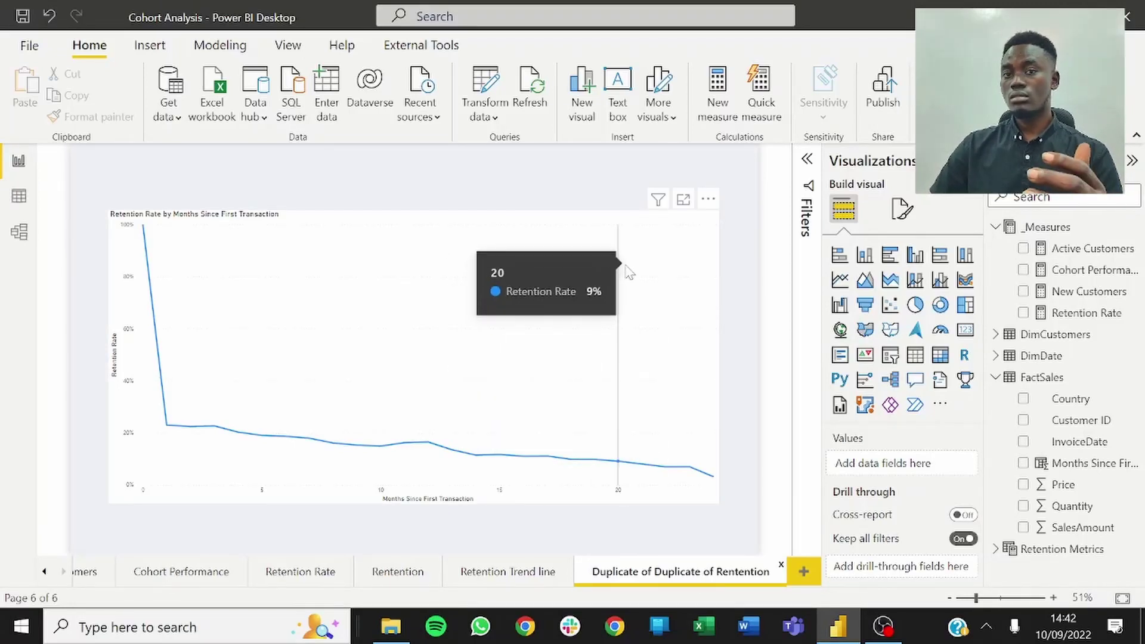
Step: Delete the Retention Rate line chart and review the Cohort Performance DAX without changing it
{"action": "left_click", "coordinate": [549, 238]}
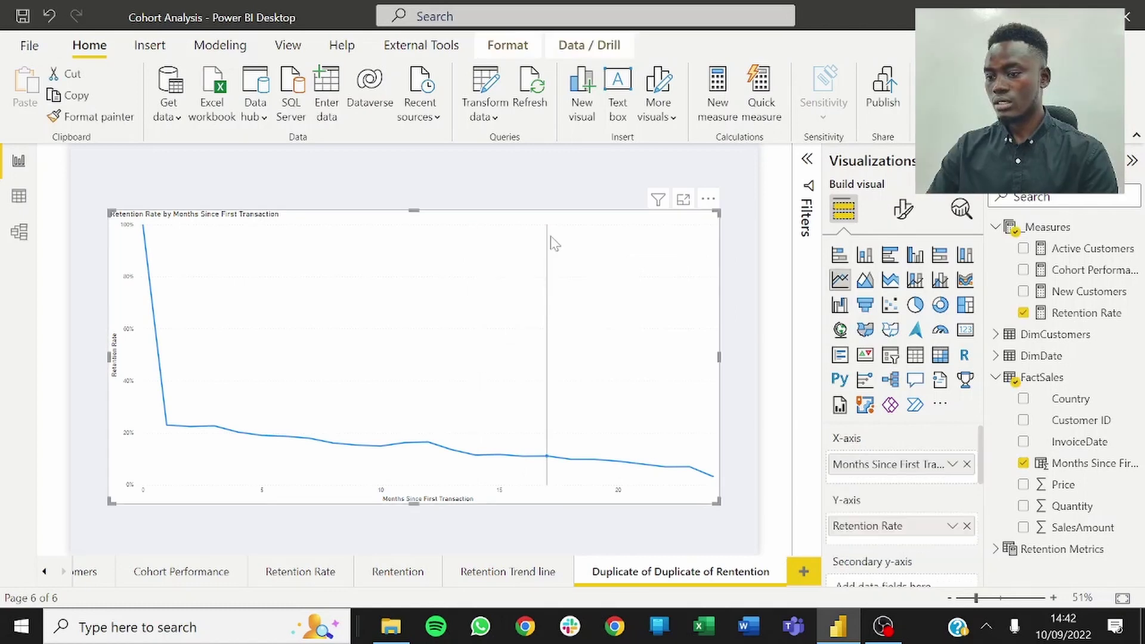
{"action": "key", "text": "Delete"}
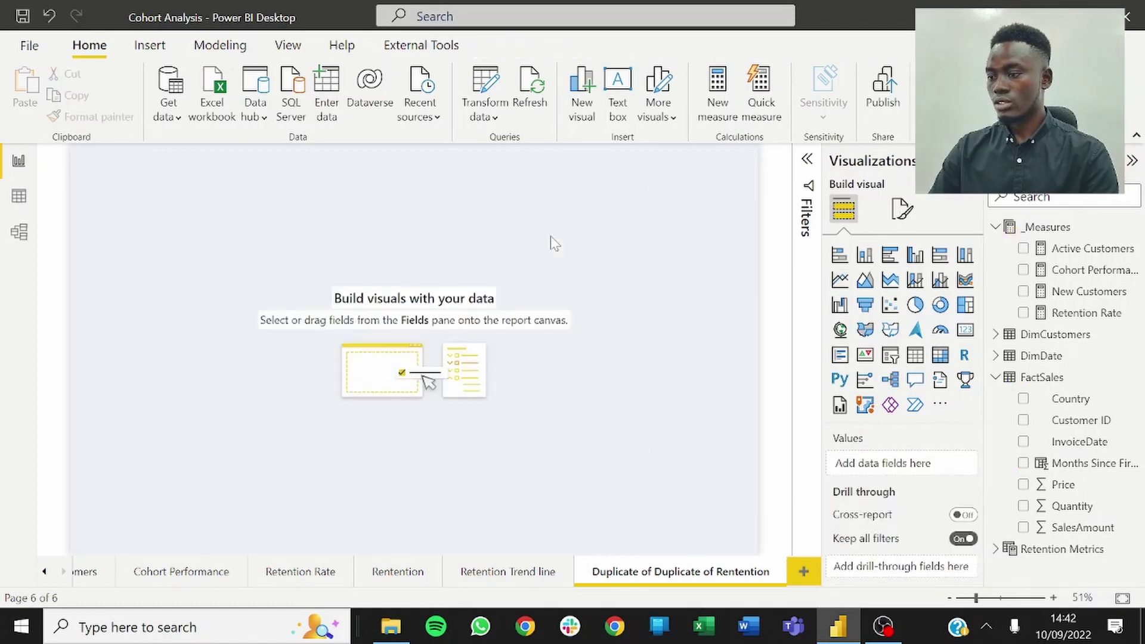
{"action": "left_click", "coordinate": [1082, 276]}
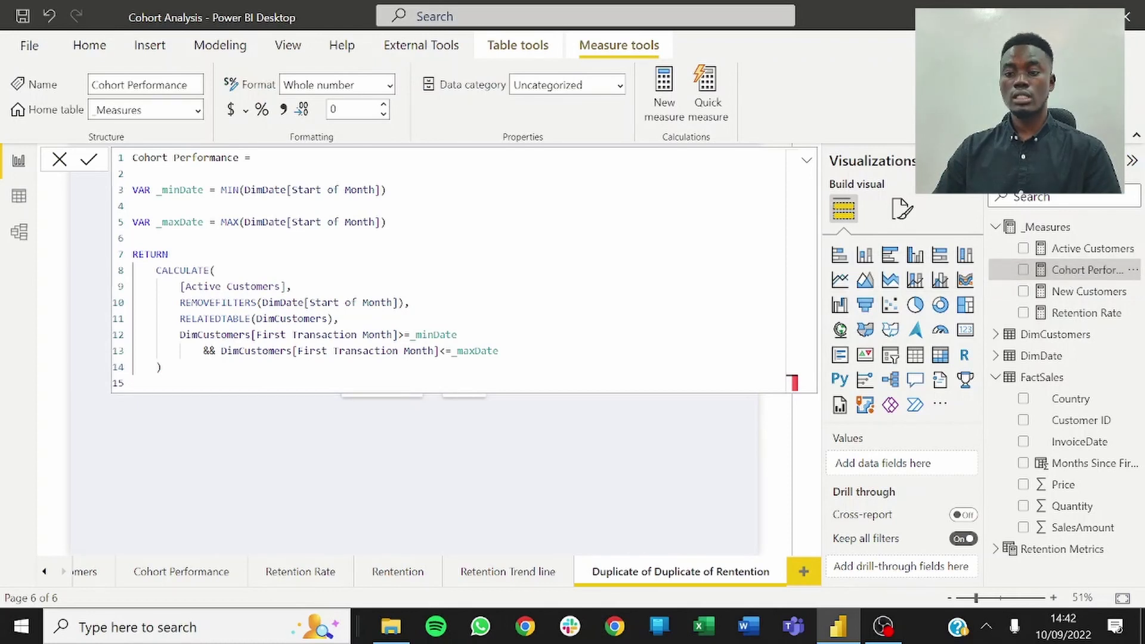
{"action": "left_click", "coordinate": [387, 190]}
{"action": "left_click", "coordinate": [161, 367]}
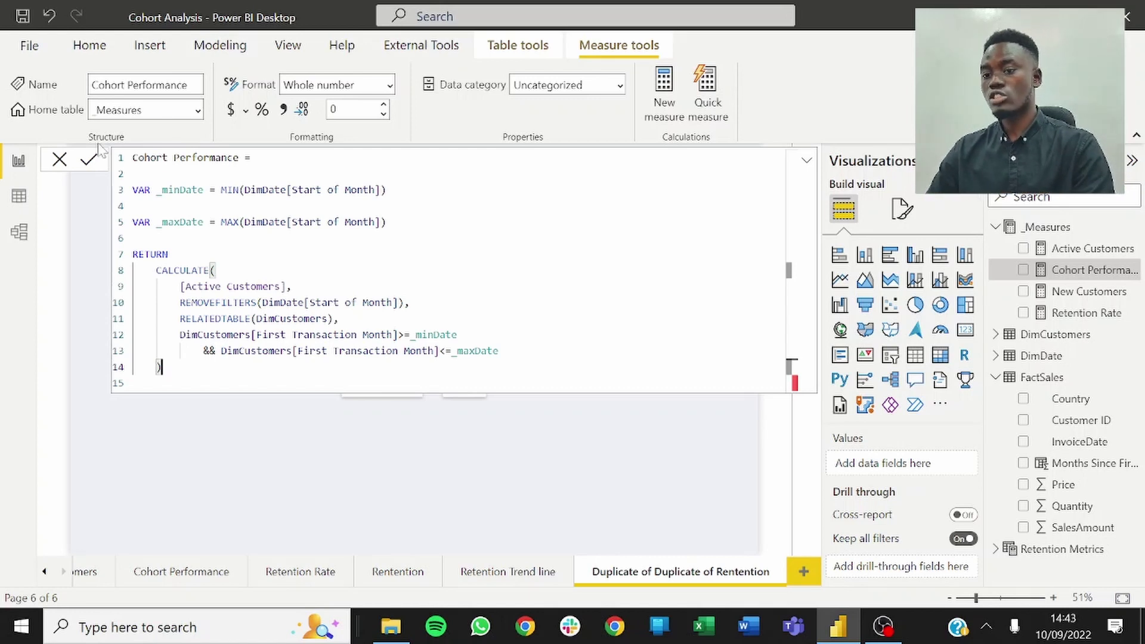
{"action": "left_click", "coordinate": [67, 171]}
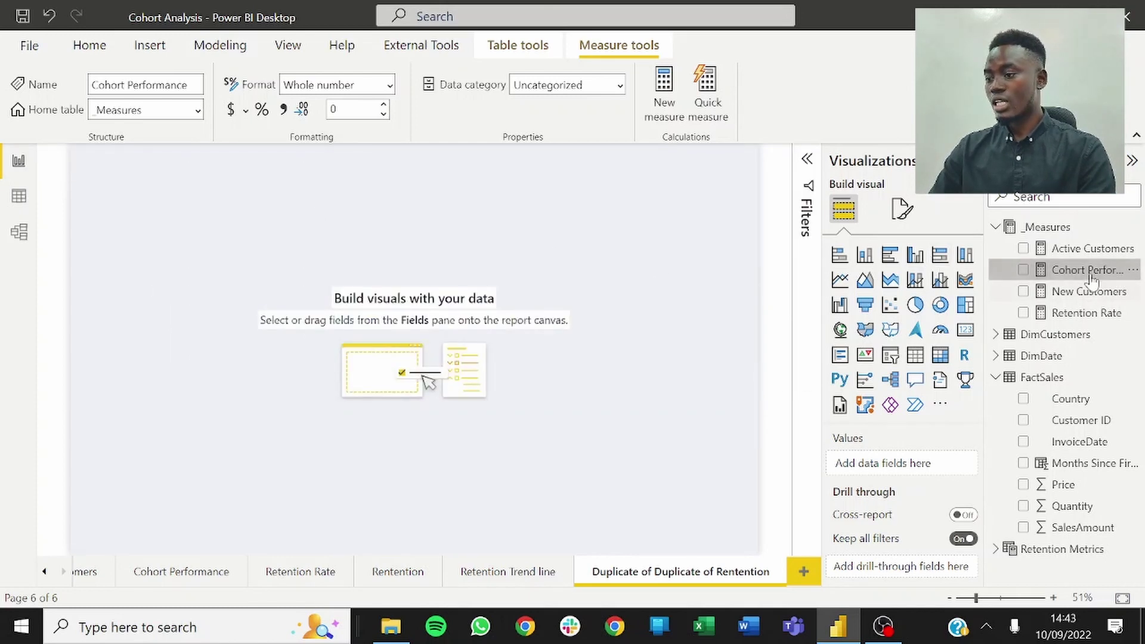
Step: Create a new measure in the _Measures table named Churned Customers
{"action": "left_click", "coordinate": [1133, 227]}
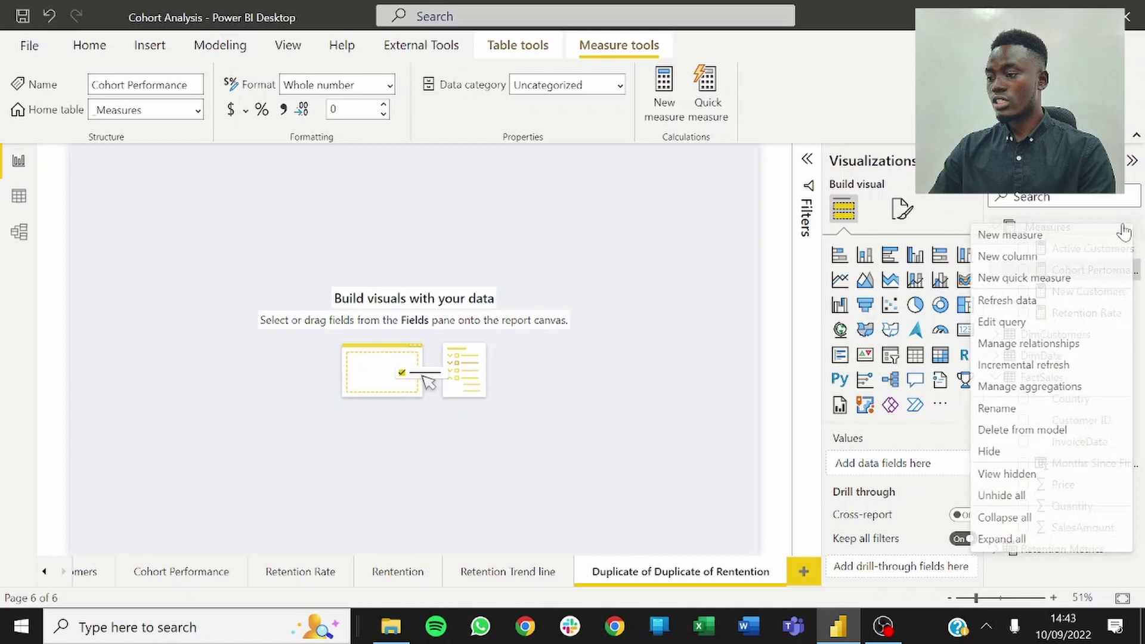
{"action": "left_click", "coordinate": [1133, 228]}
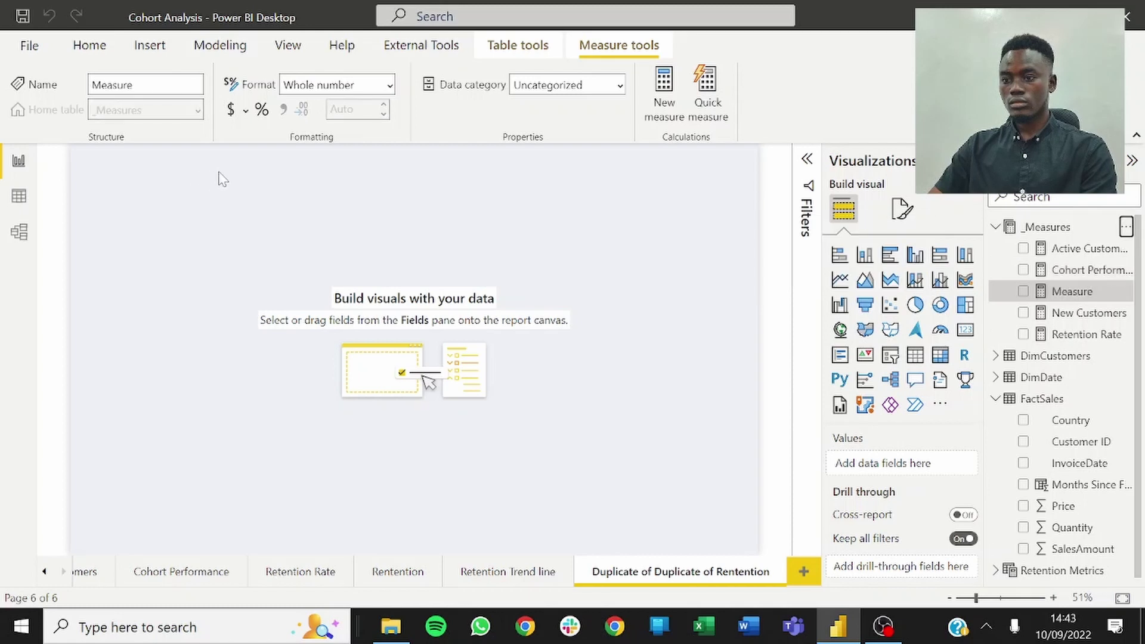
{"action": "left_click", "coordinate": [150, 158]}
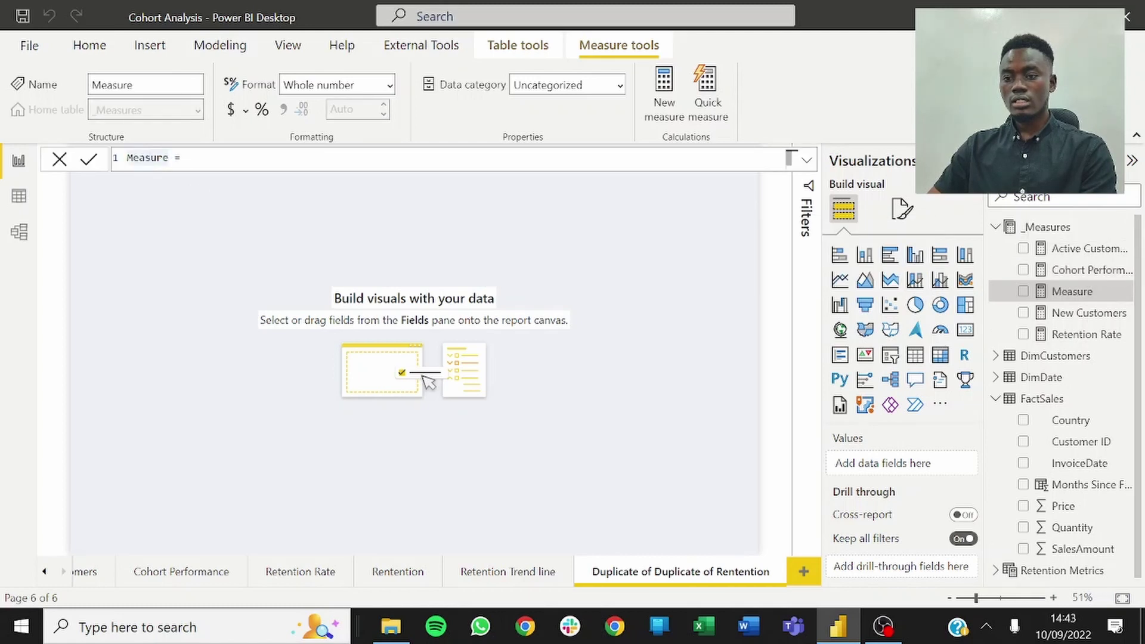
{"action": "key", "text": "BackSpace"}
{"action": "key", "text": "BackSpace"}
{"action": "key", "text": "BackSpace"}
{"action": "key", "text": "BackSpace"}
{"action": "key", "text": "BackSpace"}
{"action": "key", "text": "BackSpace"}
{"action": "key", "text": "BackSpace"}
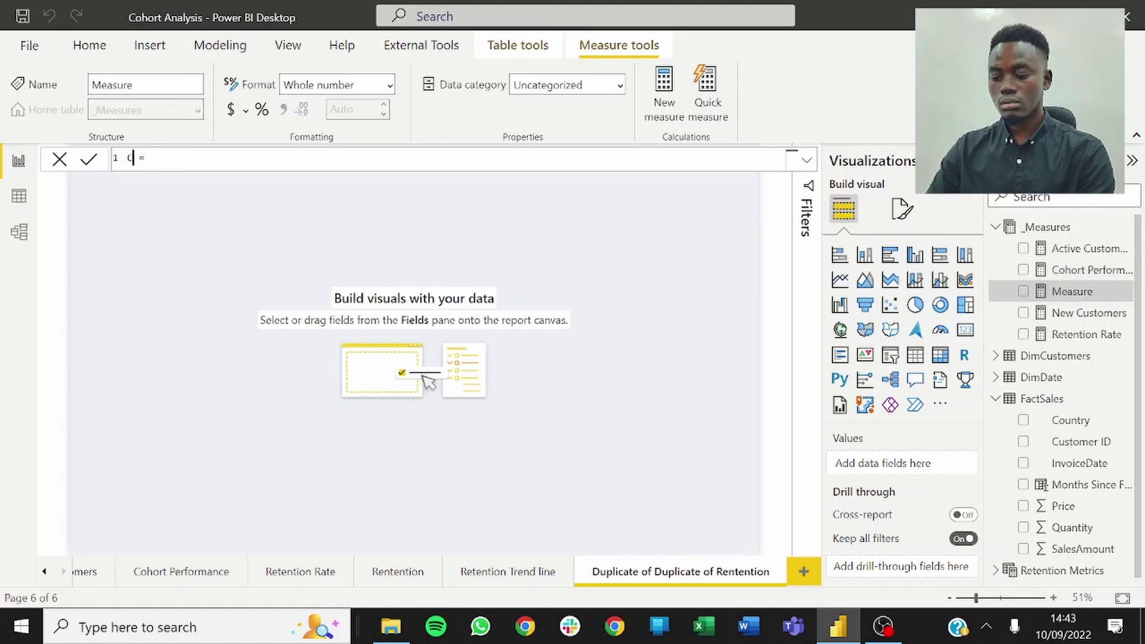
{"action": "type", "text": "Churned "}
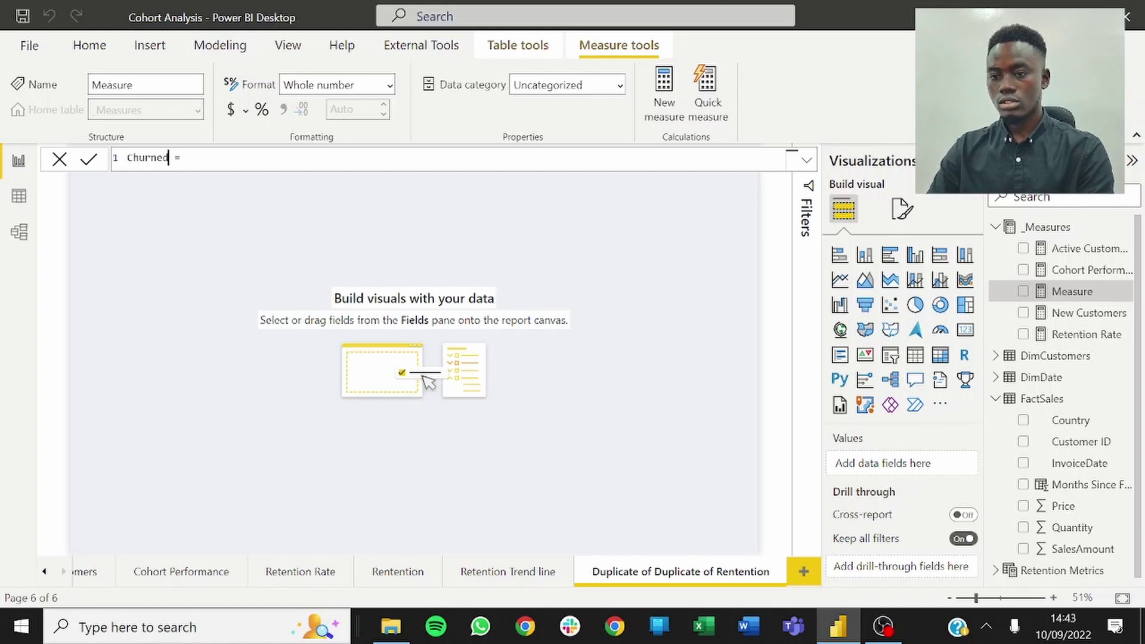
{"action": "type", "text": "Customers"}
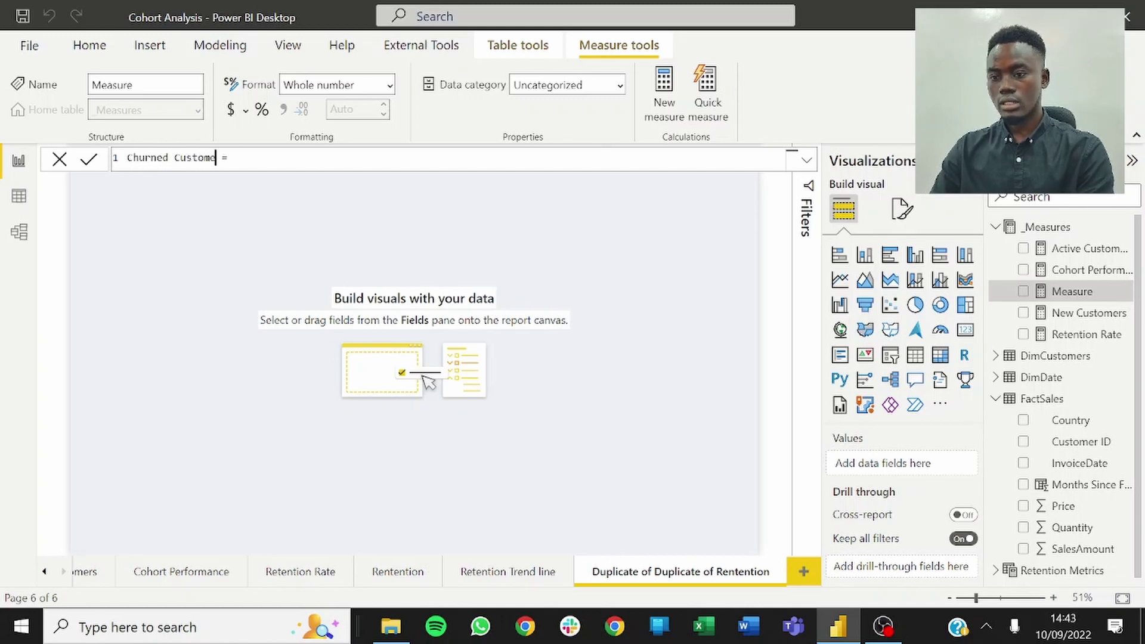
Step: Define Churned Customers as [New Customers] - [Cohort Performance] and commit the formula
{"action": "key", "text": "End"}
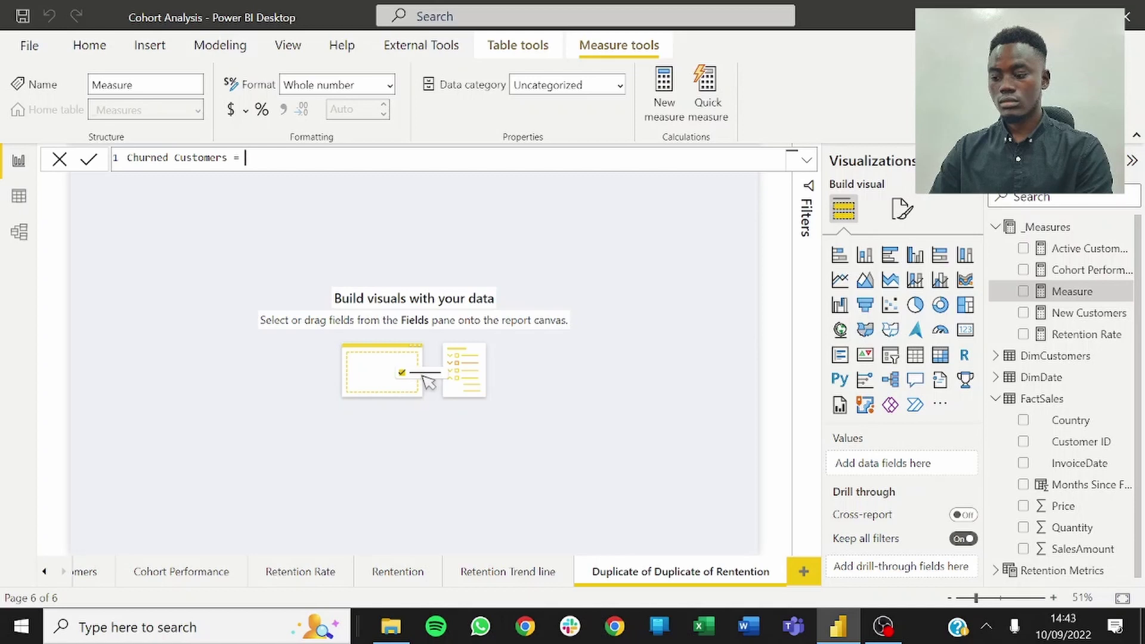
{"action": "key", "text": "shift+Return"}
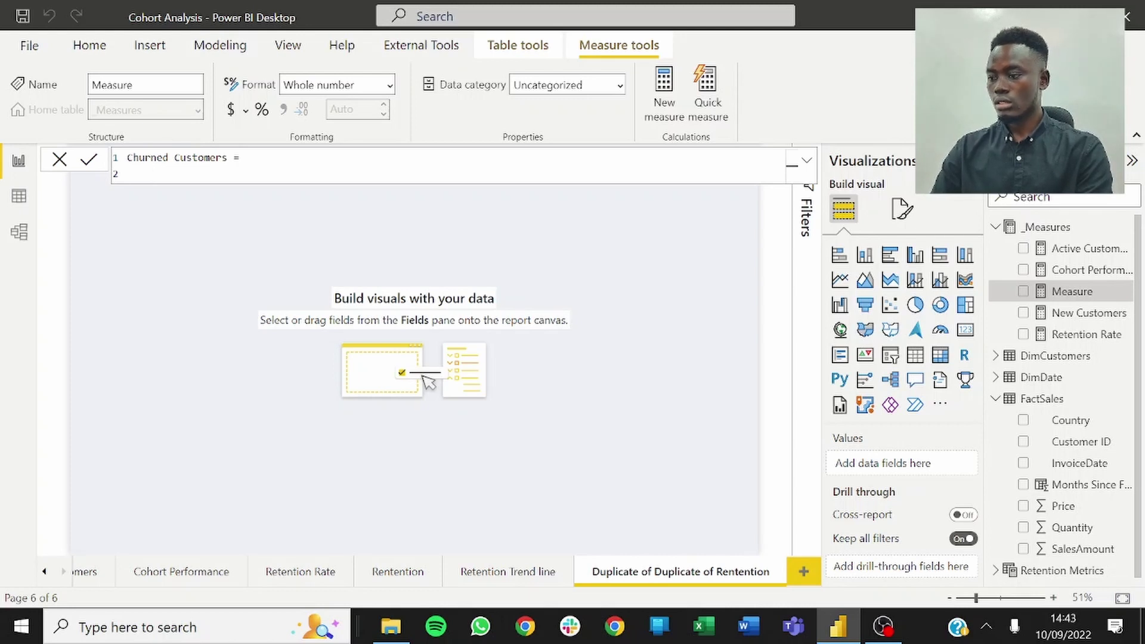
{"action": "key", "text": "Tab"}
{"action": "type", "text": "[new"}
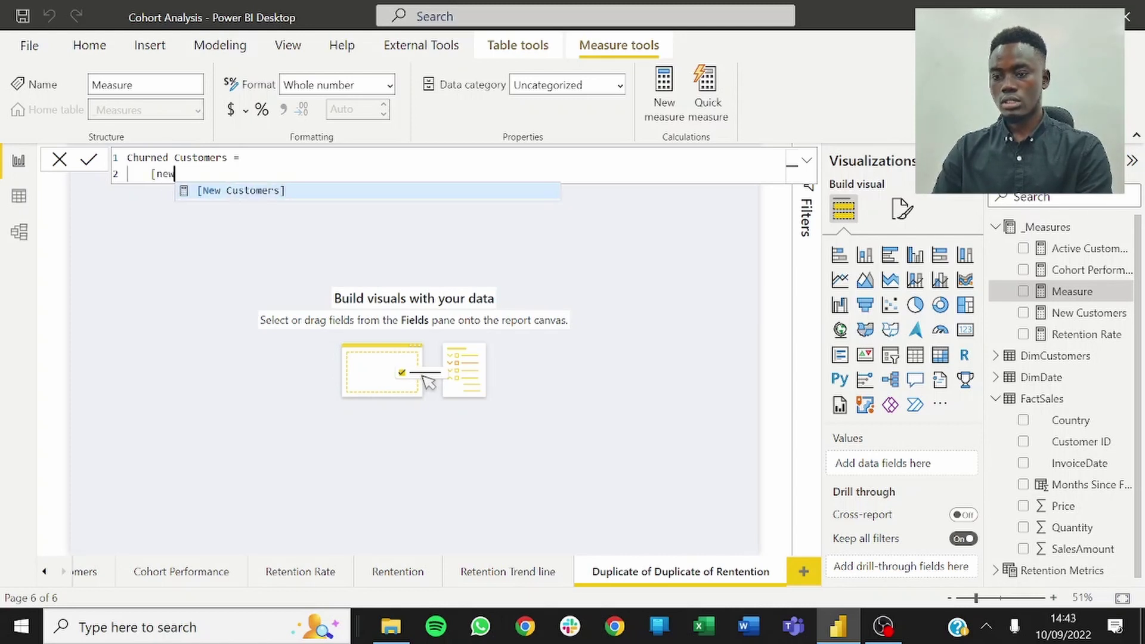
{"action": "key", "text": "Tab"}
{"action": "type", "text": "- "}
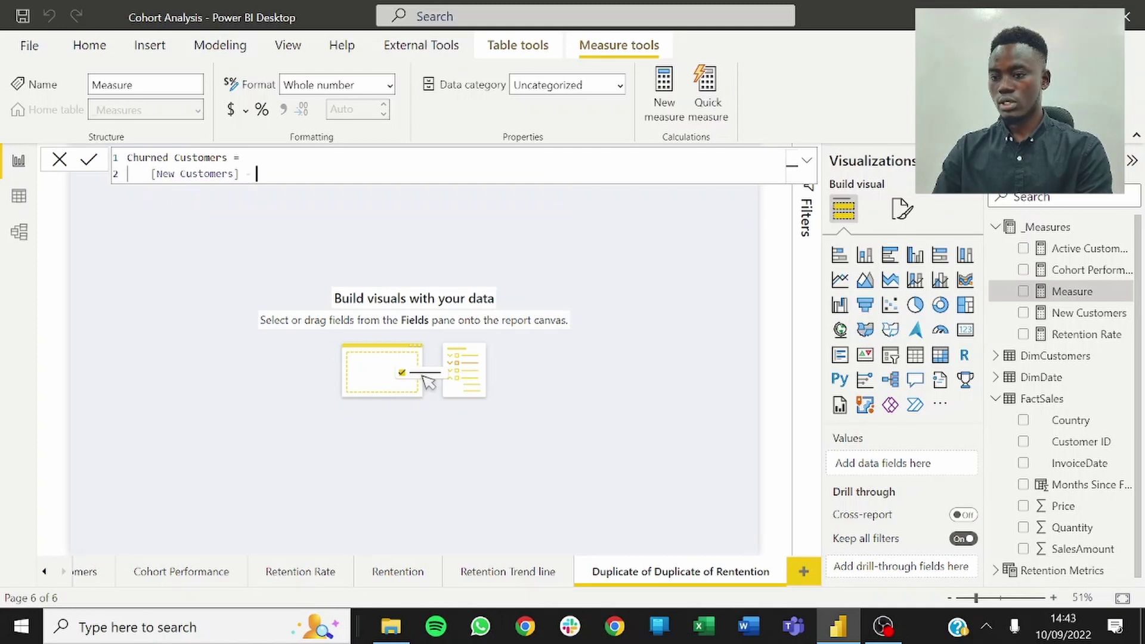
{"action": "type", "text": "[co"}
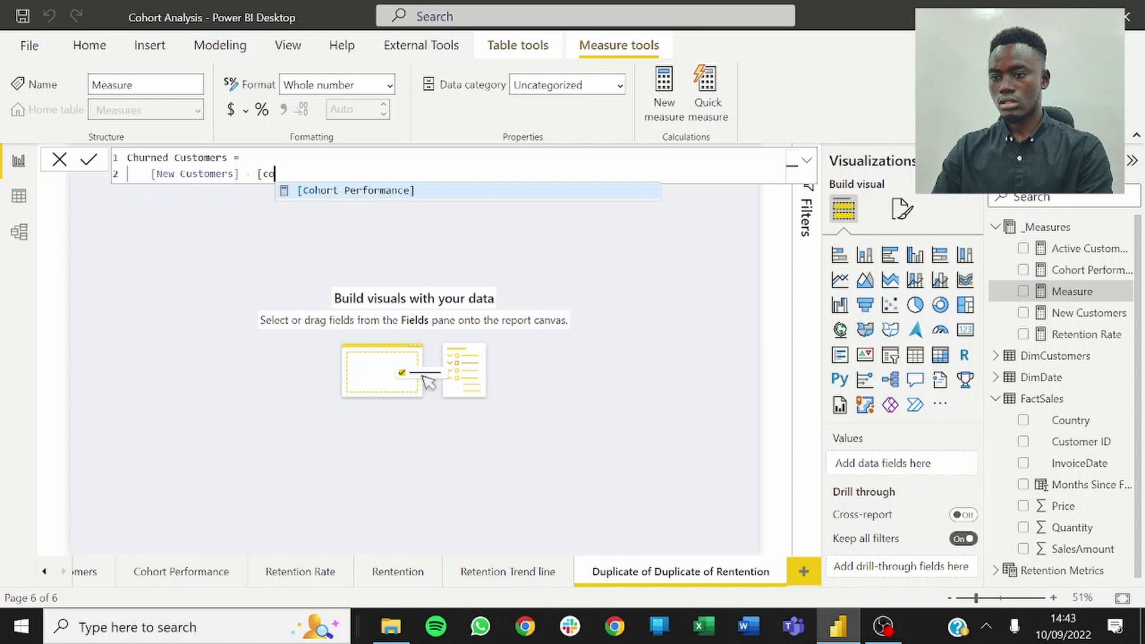
{"action": "key", "text": "Tab"}
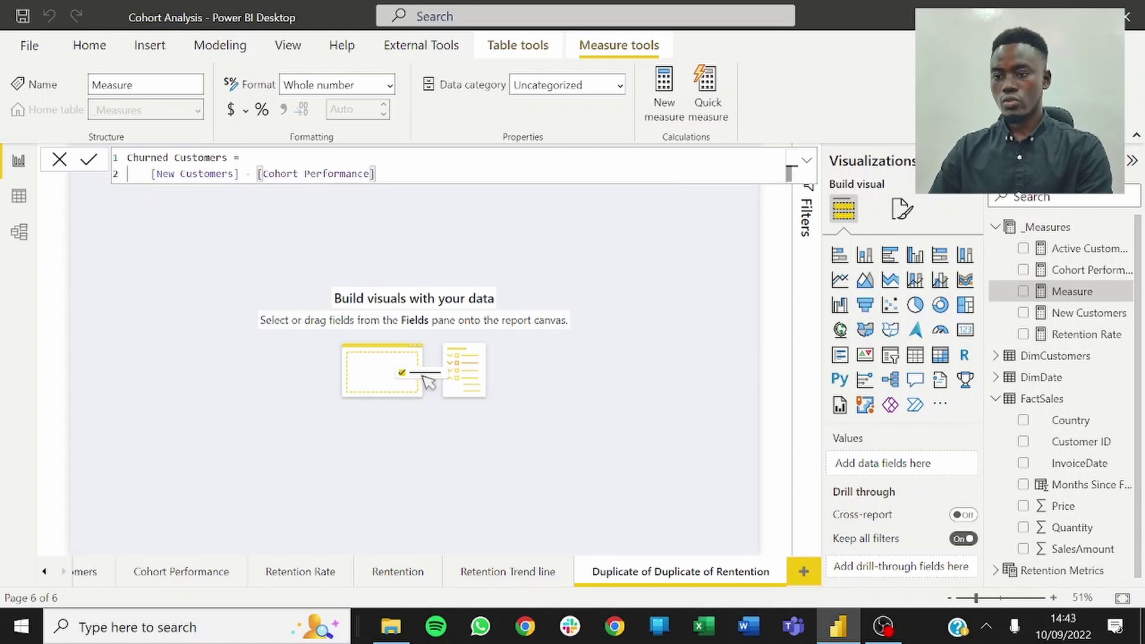
{"action": "key", "text": "Return"}
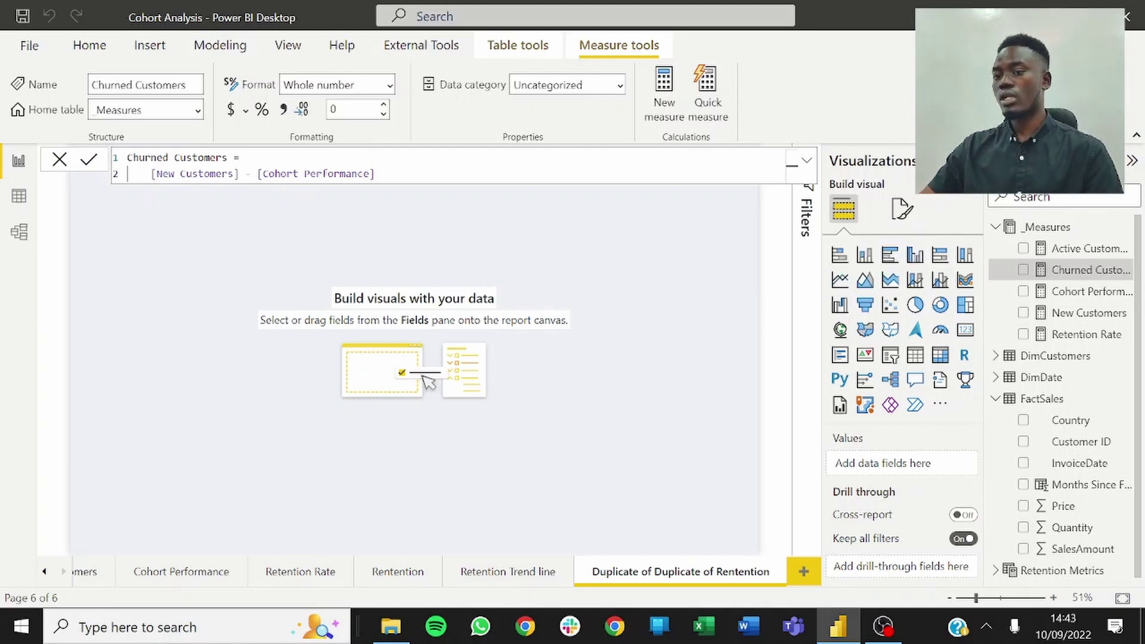
{"action": "left_click", "coordinate": [654, 266]}
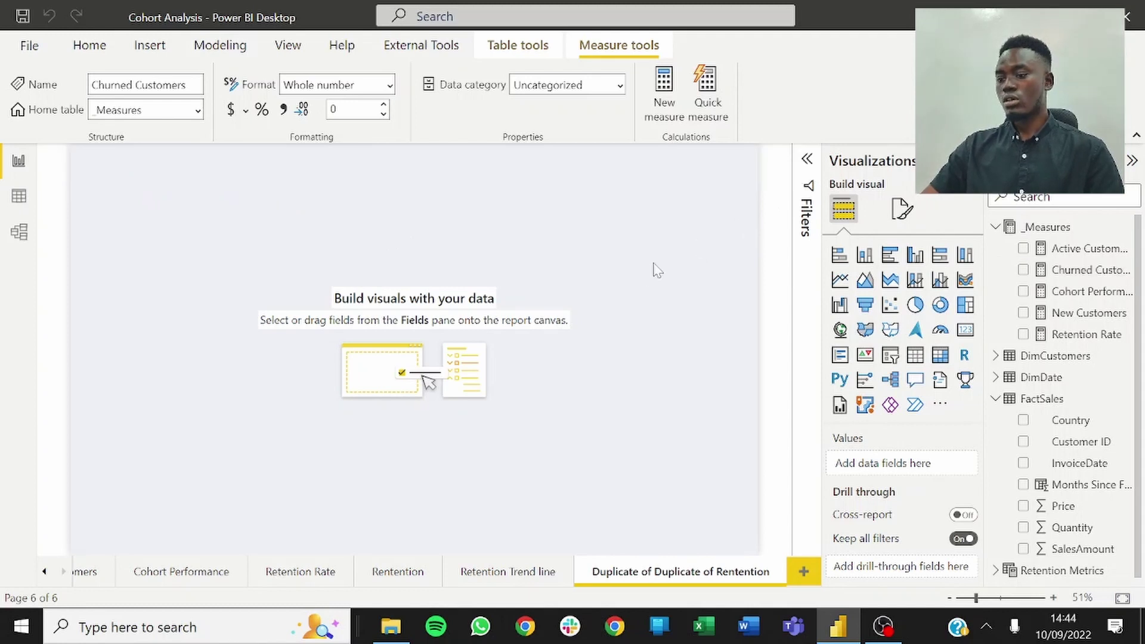
Step: Copy the cohort matrix from the Rentention page to the duplicate page and remove Retention Metrics from its values
{"action": "left_click", "coordinate": [415, 586]}
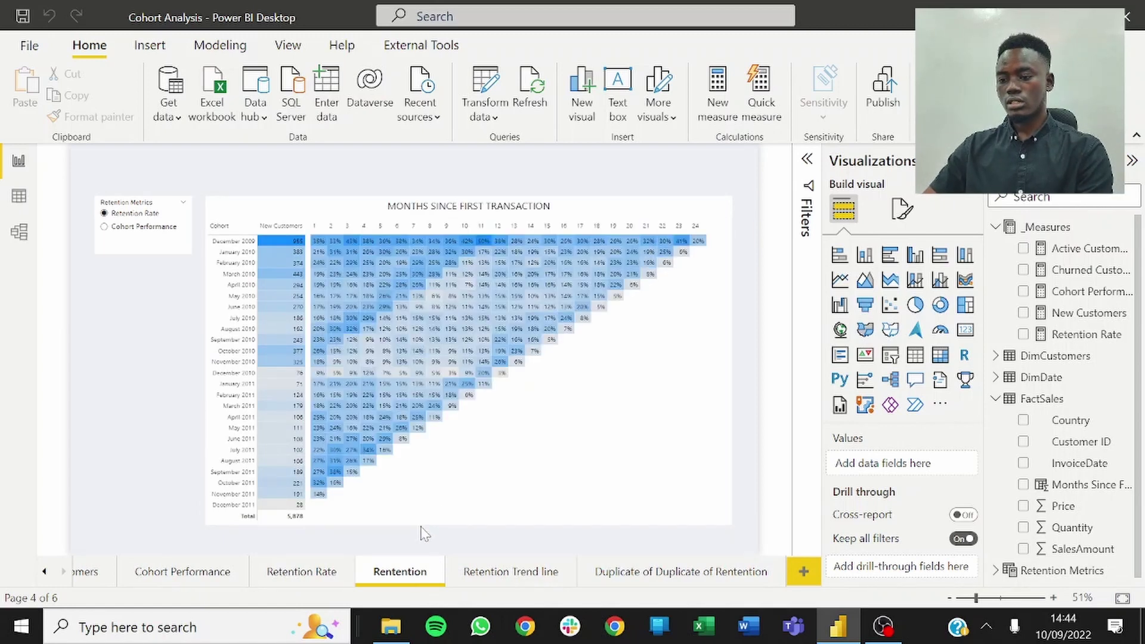
{"action": "left_click", "coordinate": [658, 573]}
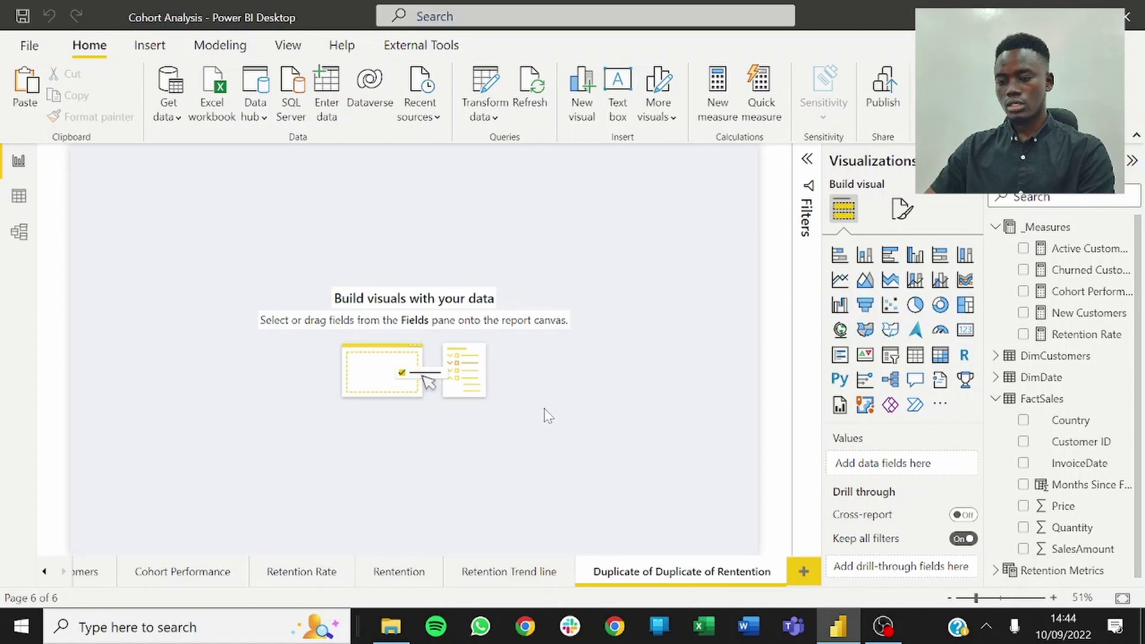
{"action": "key", "text": "ctrl+v"}
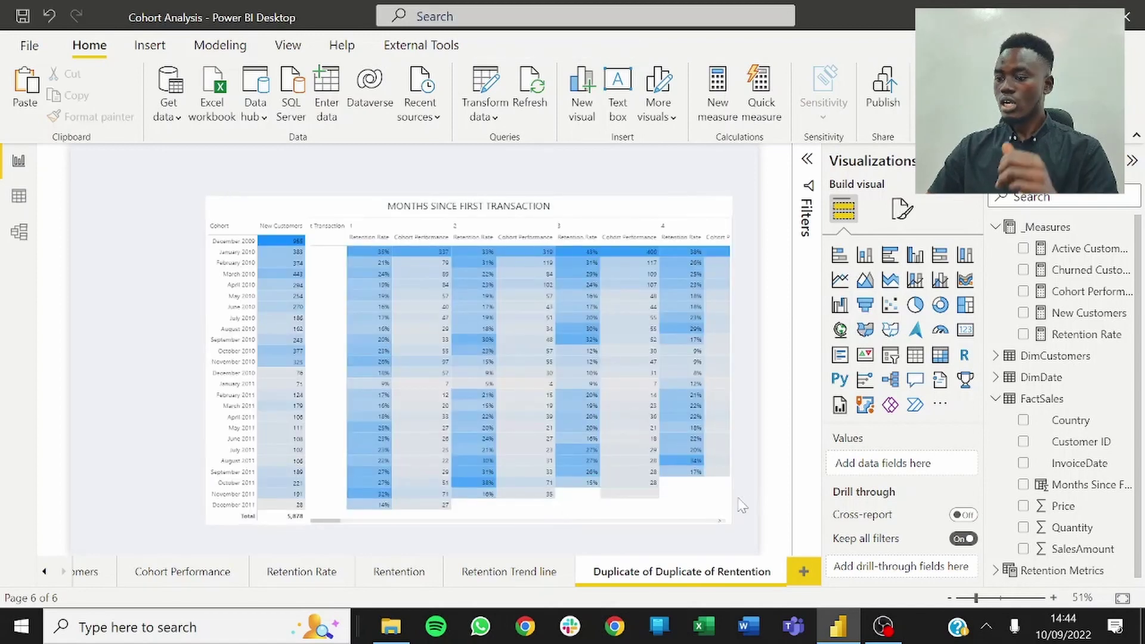
{"action": "left_click", "coordinate": [704, 521]}
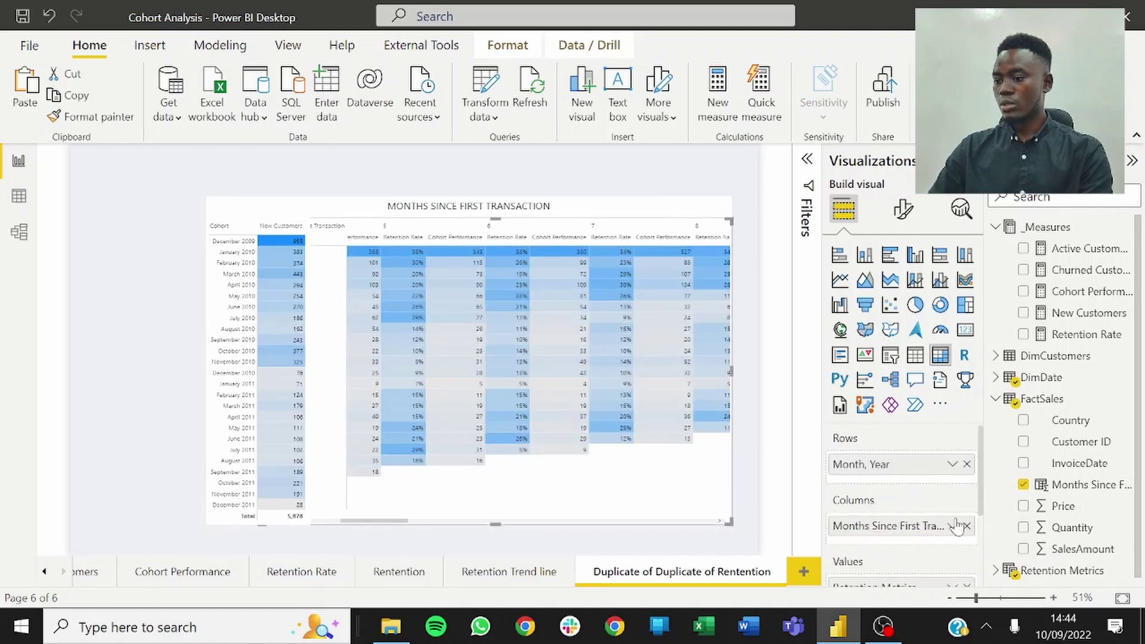
{"action": "scroll", "coordinate": [958, 527], "scroll_direction": "down", "scroll_amount": 1}
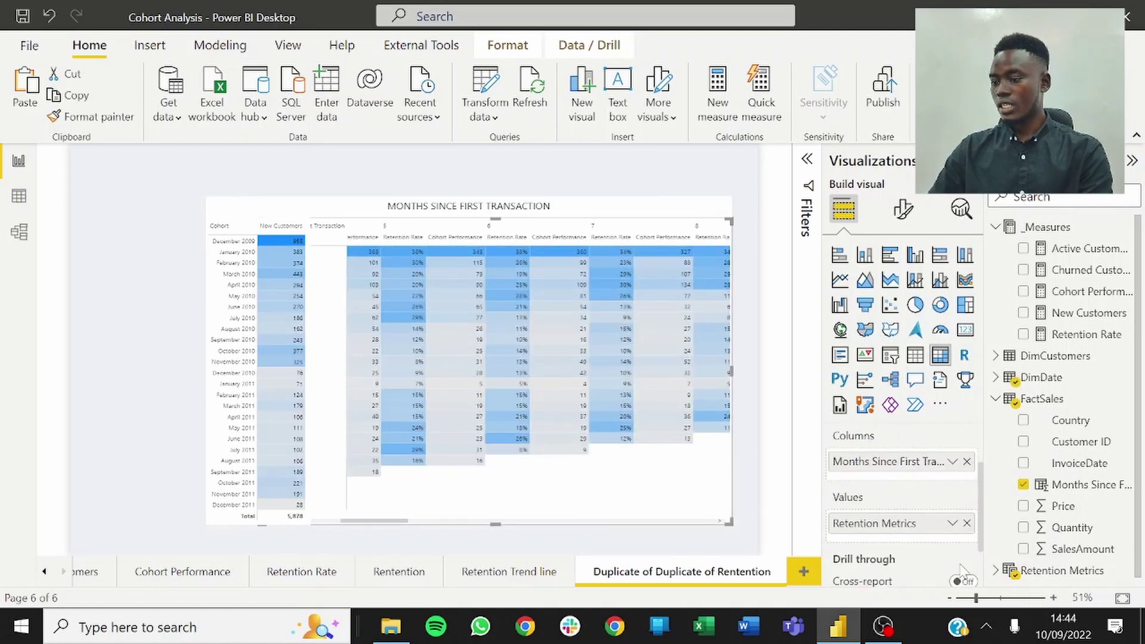
{"action": "left_click", "coordinate": [967, 523]}
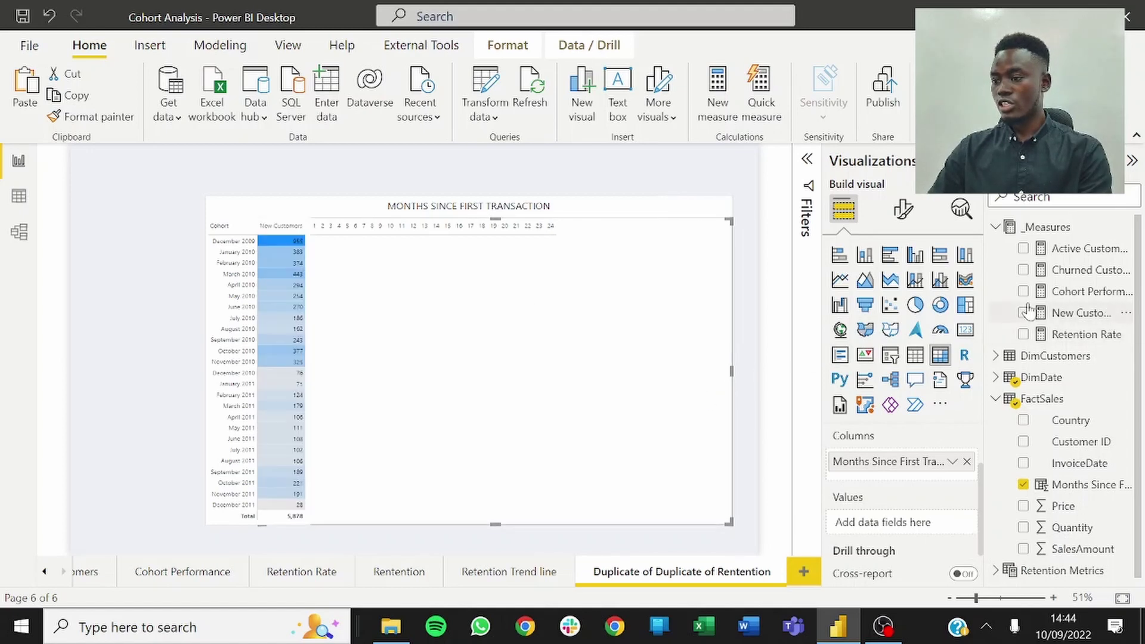
Step: Add Churned Customers to the matrix values to show churn per cohort by months since first transaction
{"action": "left_click", "coordinate": [1024, 272]}
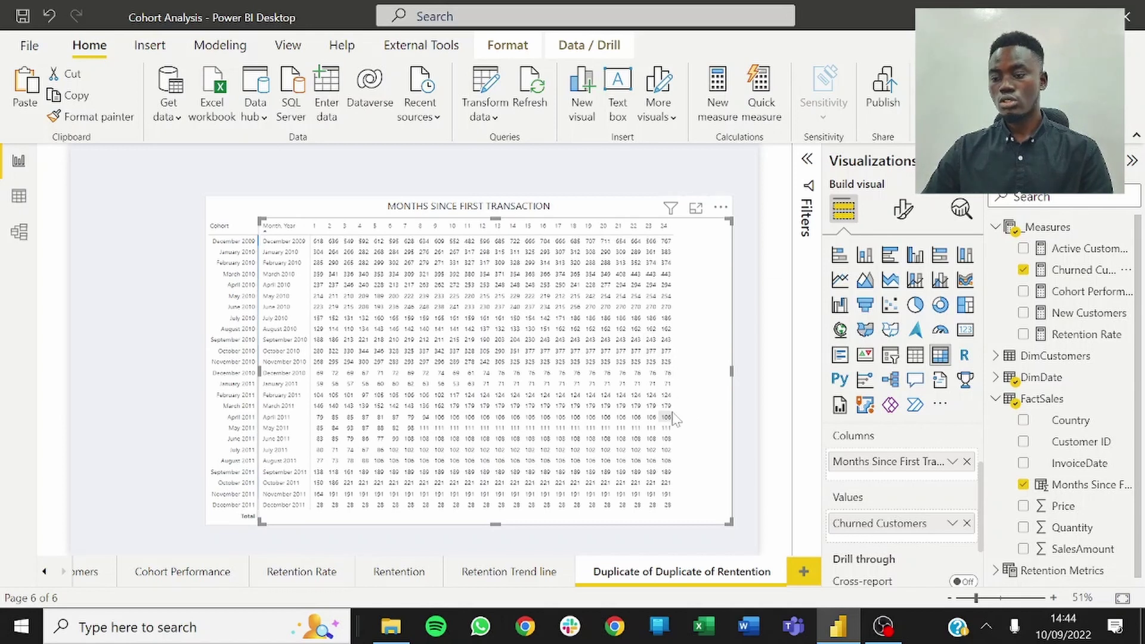
{"action": "mouse_move", "coordinate": [674, 418]}
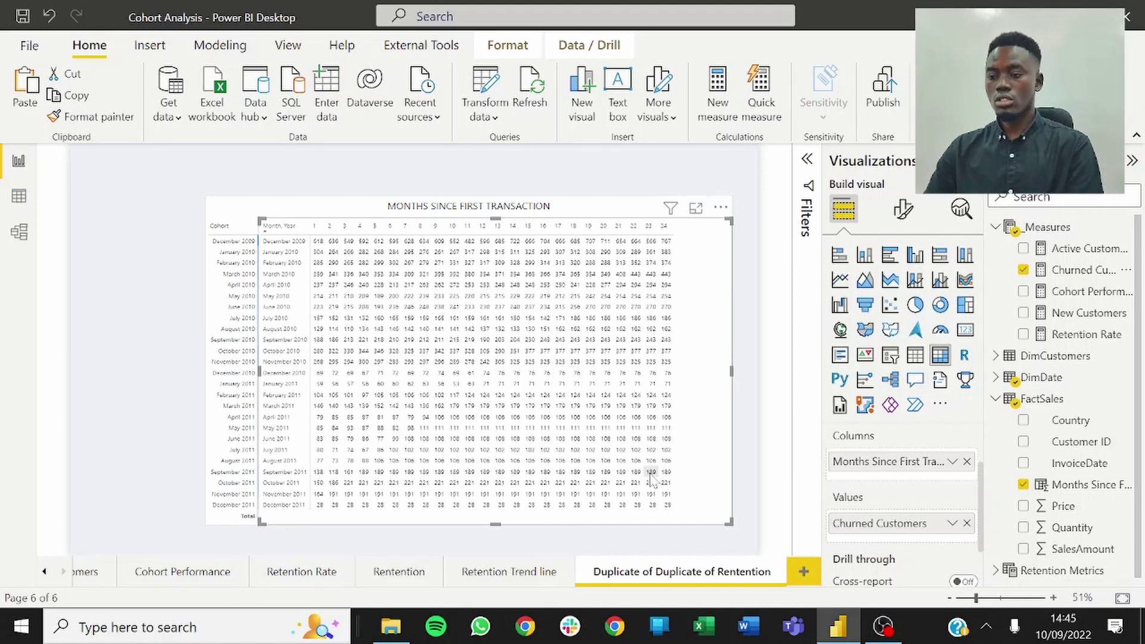
{"action": "mouse_move", "coordinate": [651, 479]}
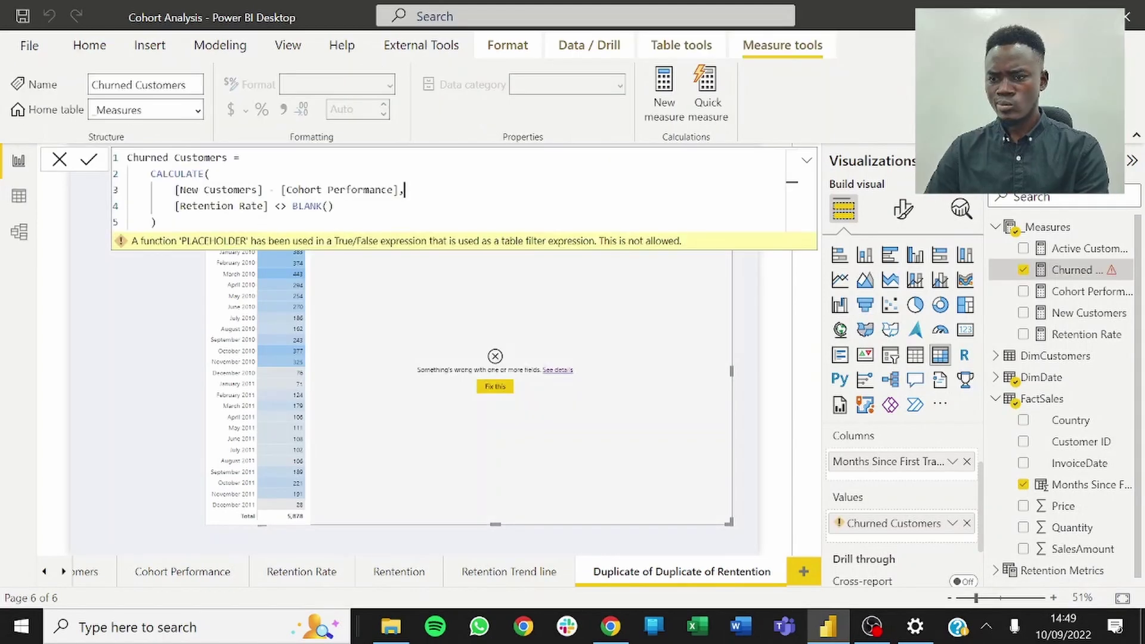
Step: Begin the Churned Customers formula with SWITCH(TRUE(), above the old CALCULATE expression
{"action": "left_click", "coordinate": [157, 222]}
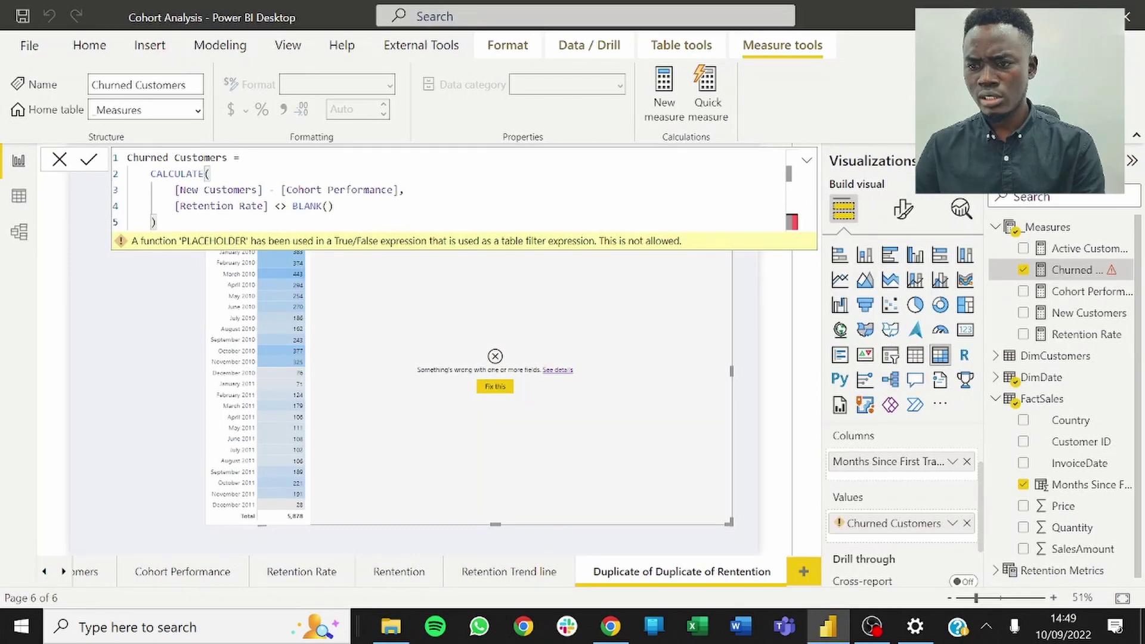
{"action": "left_click", "coordinate": [256, 152]}
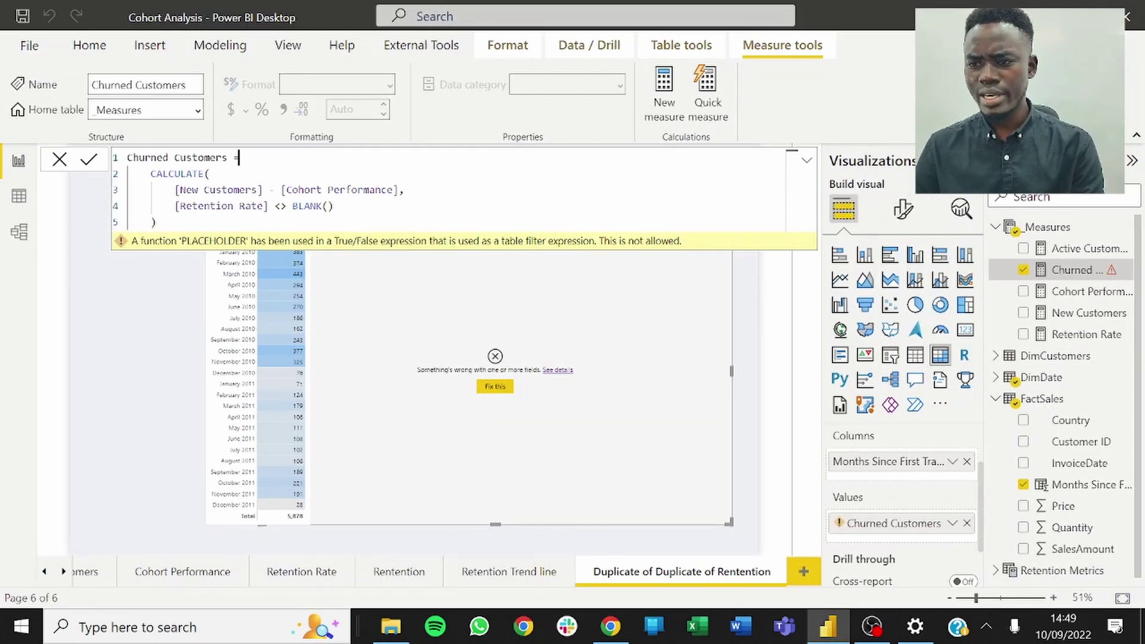
{"action": "key", "text": "Return"}
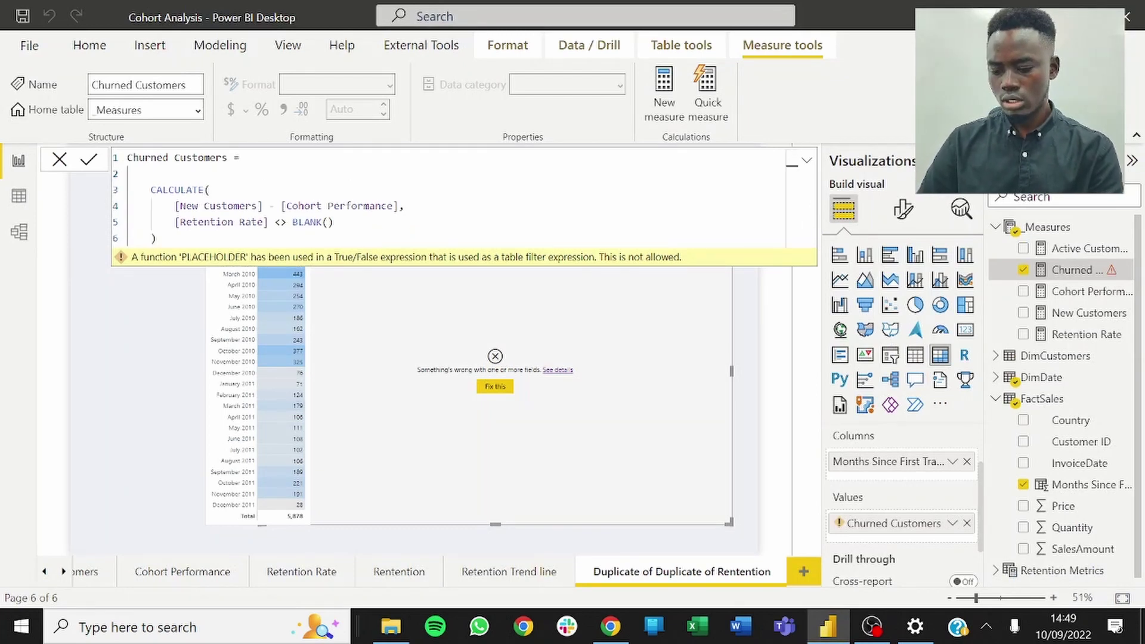
{"action": "key", "text": "Return"}
{"action": "key", "text": "Up"}
{"action": "type", "text": "Swicth"}
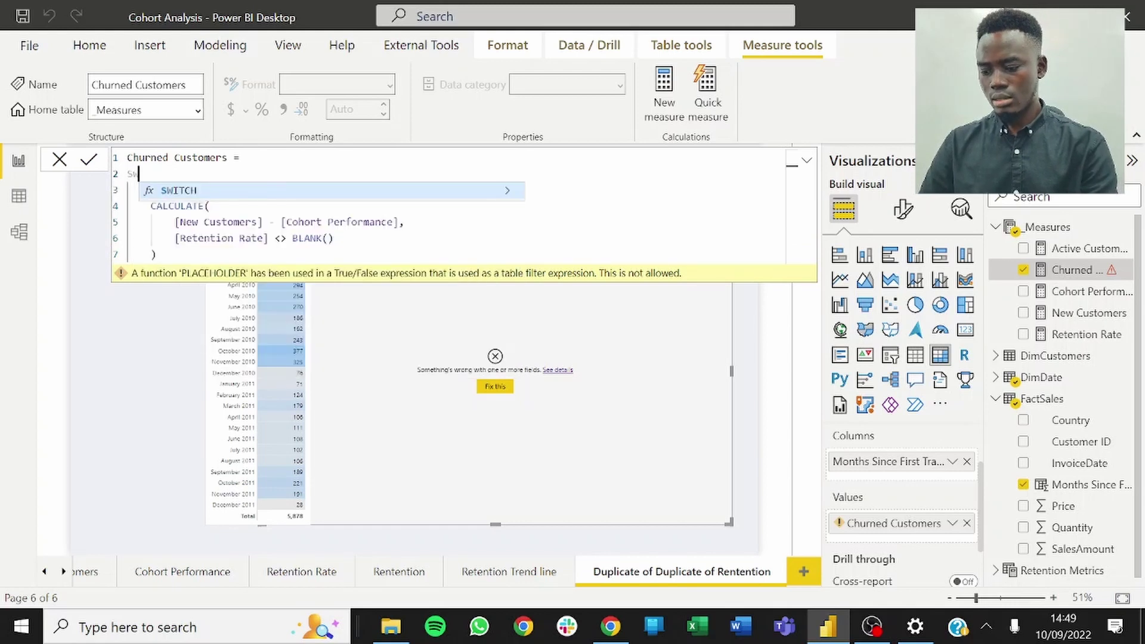
{"action": "key", "text": "BackSpace"}
{"action": "key", "text": "BackSpace"}
{"action": "key", "text": "BackSpace"}
{"action": "key", "text": "BackSpace"}
{"action": "key", "text": "BackSpace"}
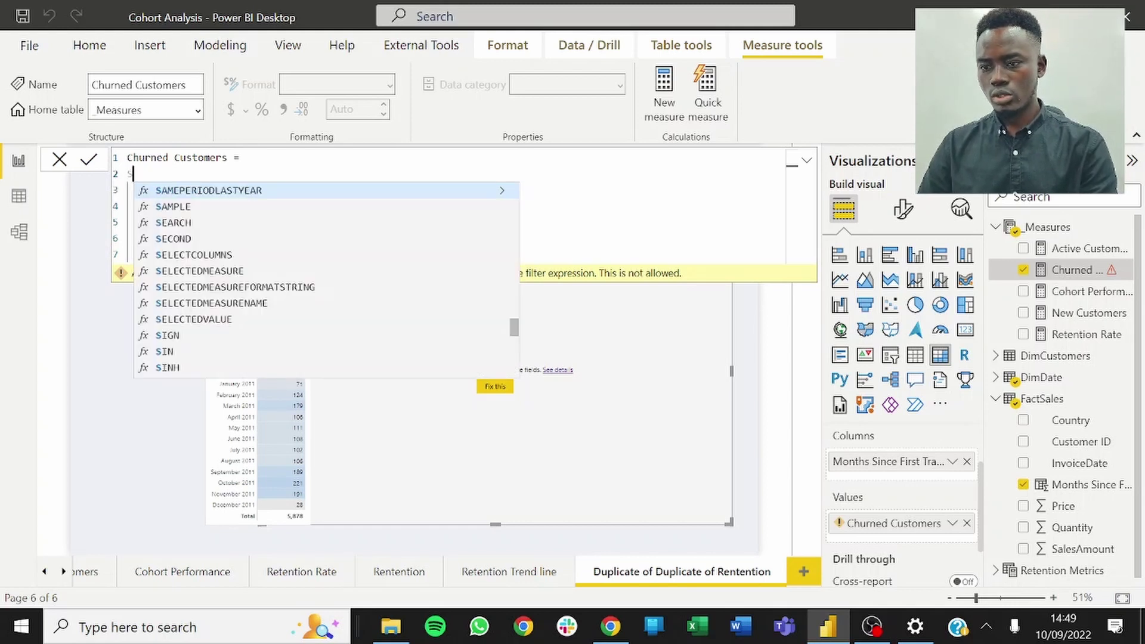
{"action": "type", "text": "s"}
{"action": "key", "text": "BackSpace"}
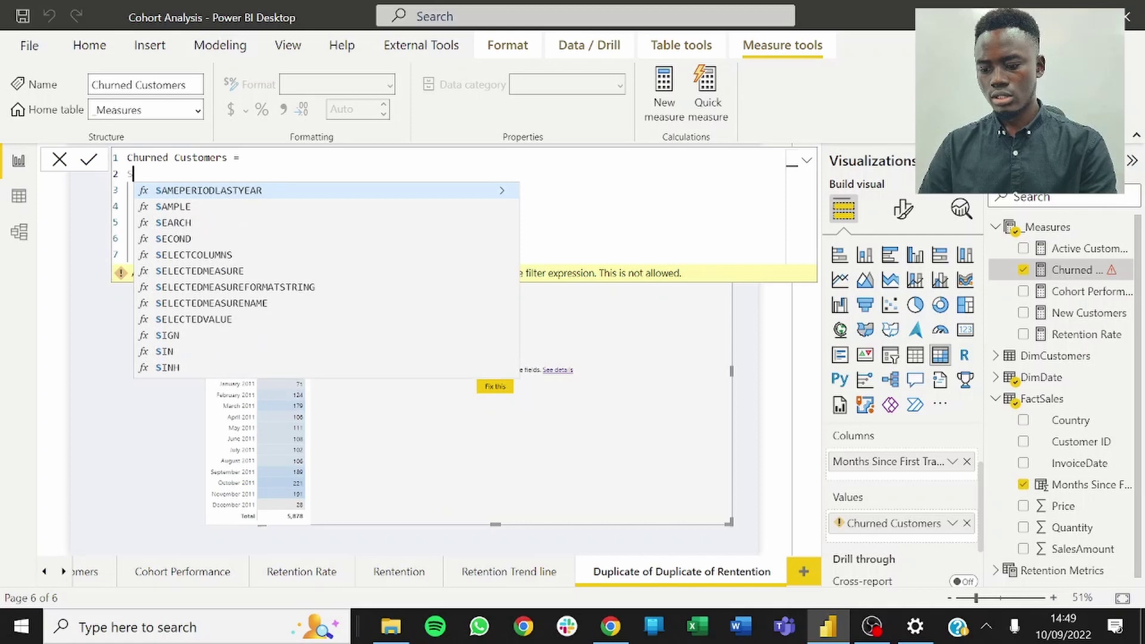
{"action": "type", "text": "wi"}
{"action": "key", "text": "Tab"}
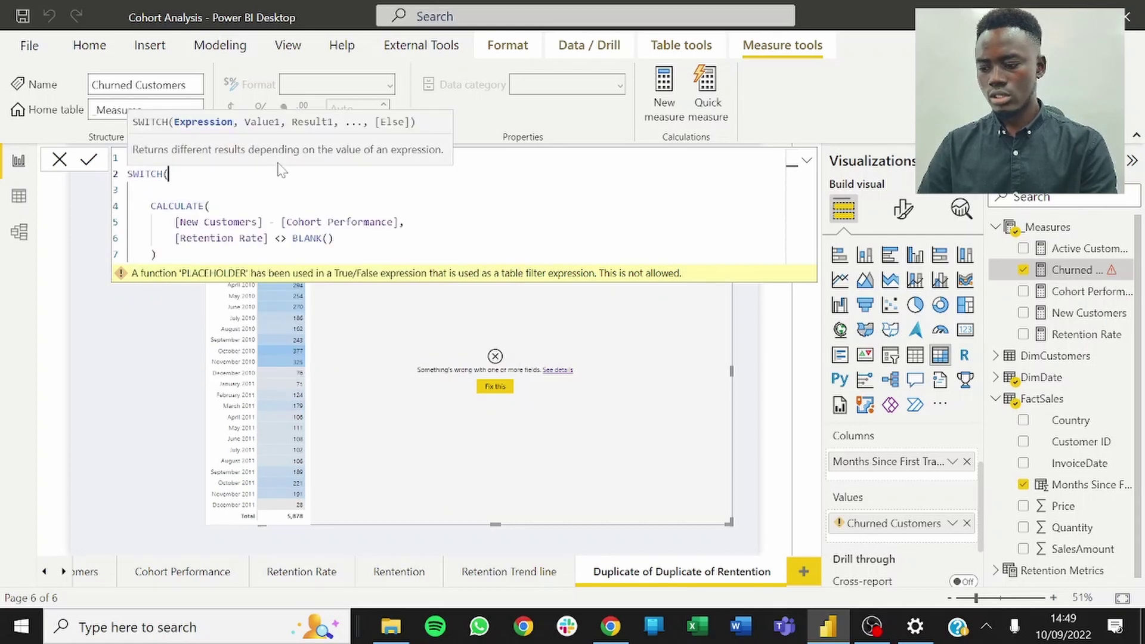
{"action": "key", "text": "shift+Return"}
{"action": "type", "text": "TRe"}
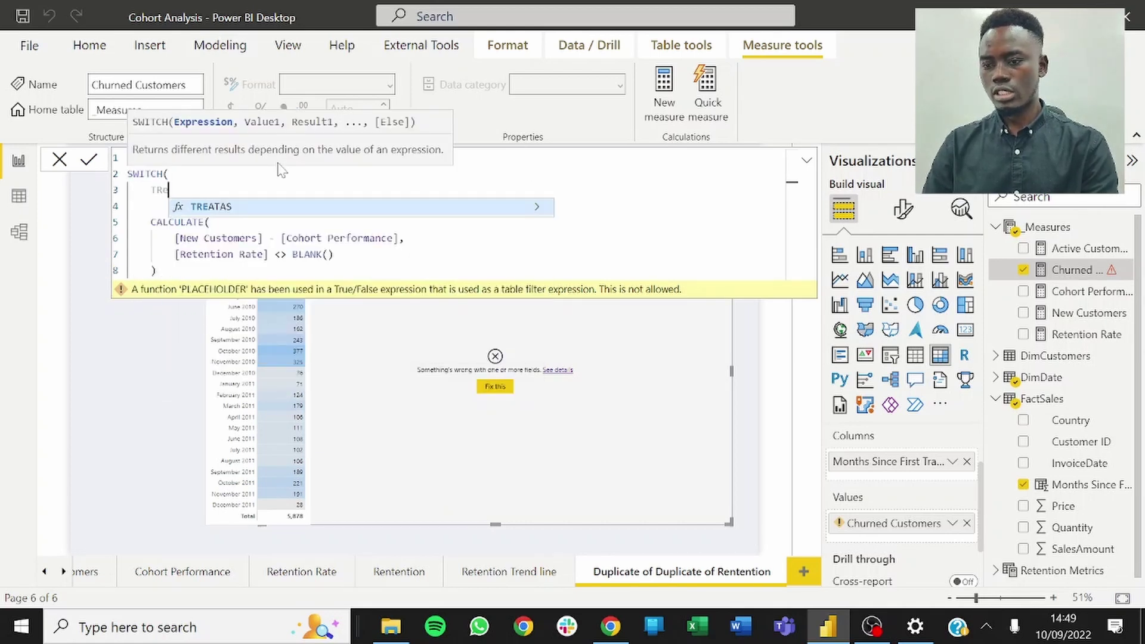
{"action": "key", "text": "BackSpace"}
{"action": "key", "text": "BackSpace"}
{"action": "type", "text": "ru"}
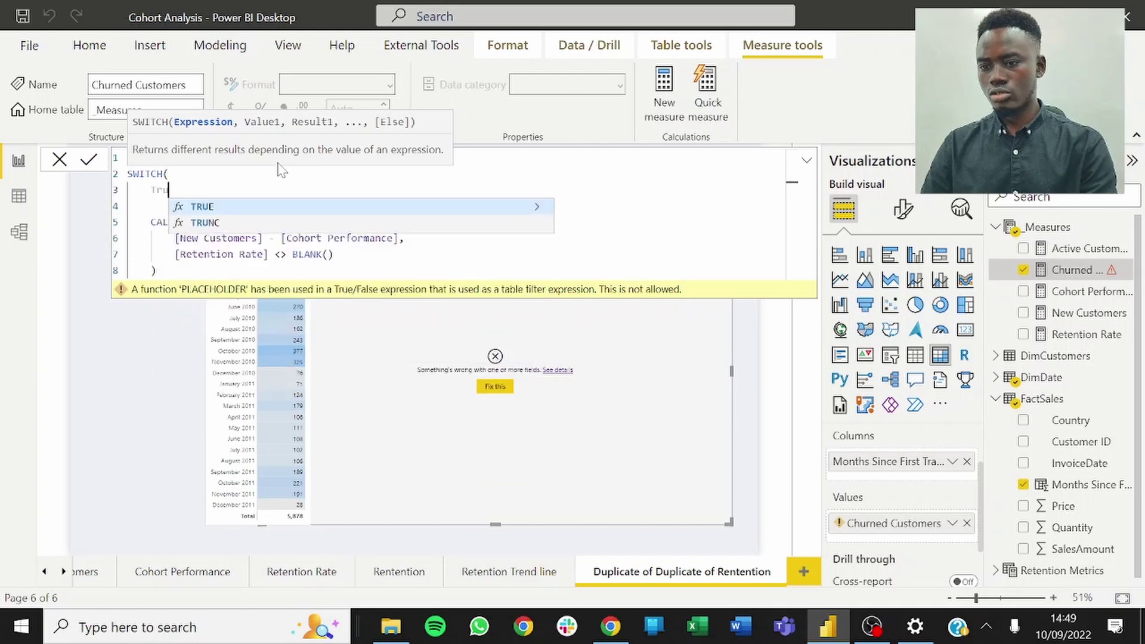
{"action": "key", "text": "Tab"}
{"action": "type", "text": "),"}
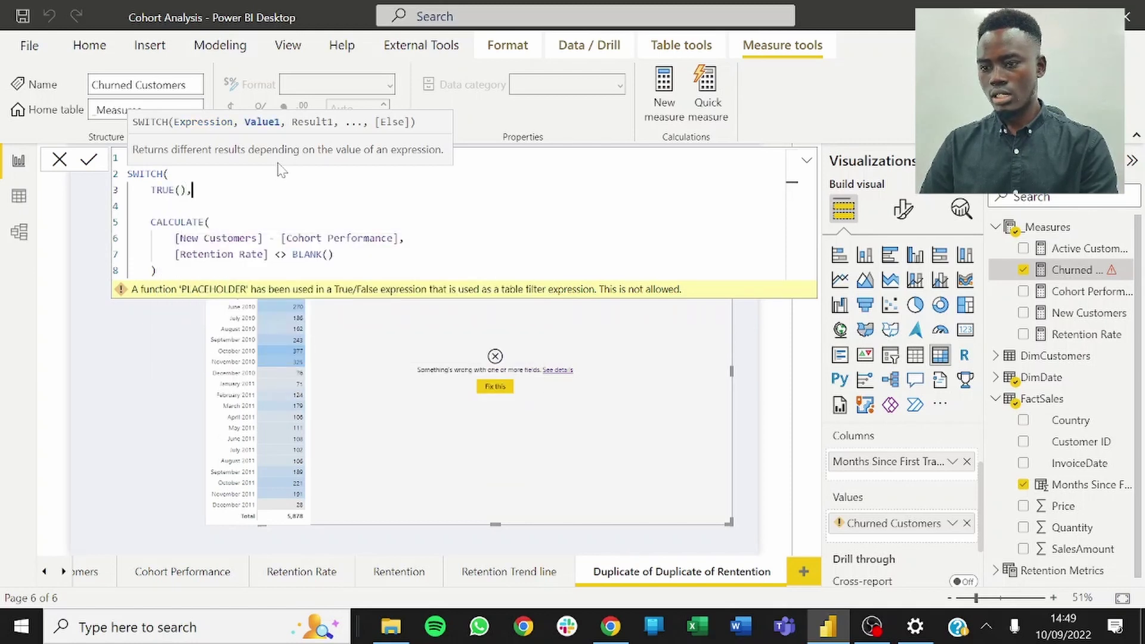
{"action": "key", "text": "Return"}
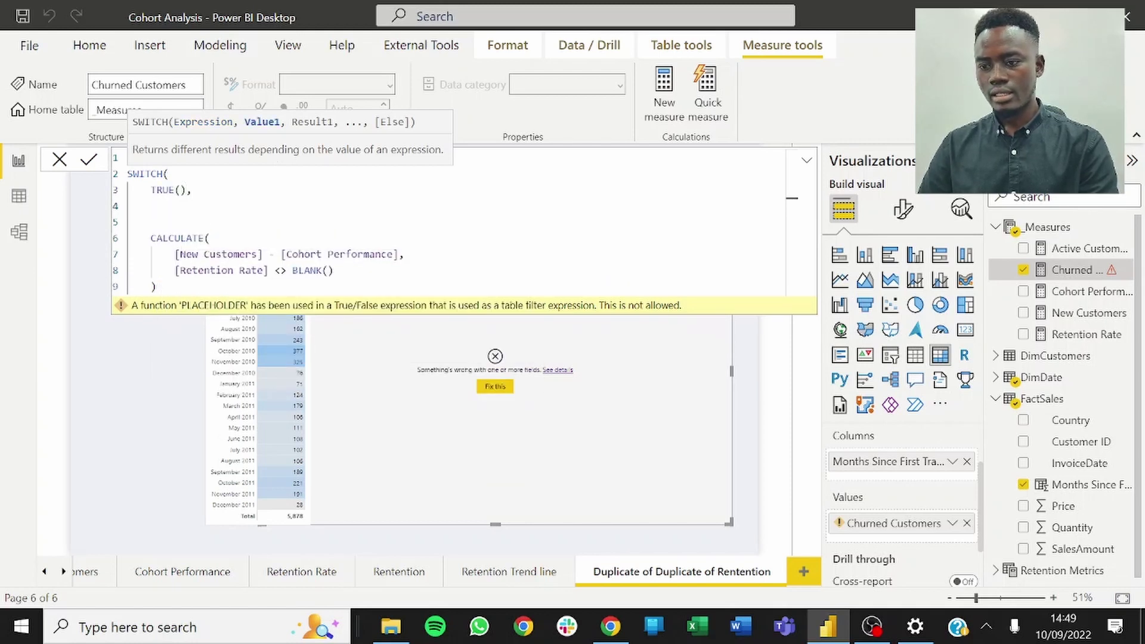
Step: Add ISBLANK([Retention Rate]), BLANK(), as the SWITCH condition and its result
{"action": "type", "text": "Isb"}
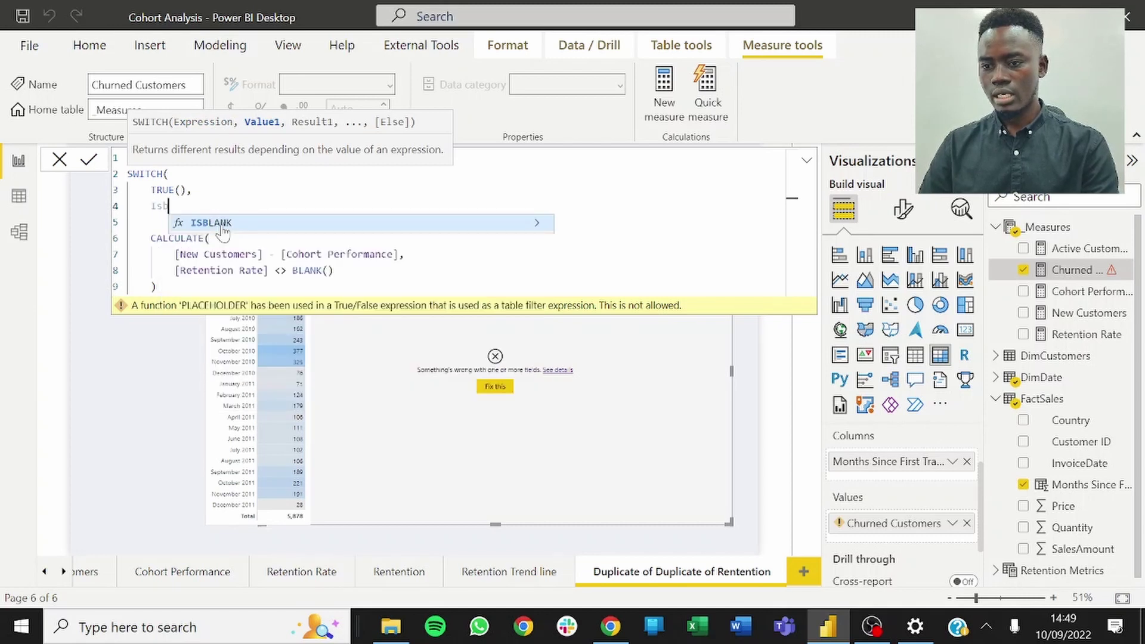
{"action": "key", "text": "Tab"}
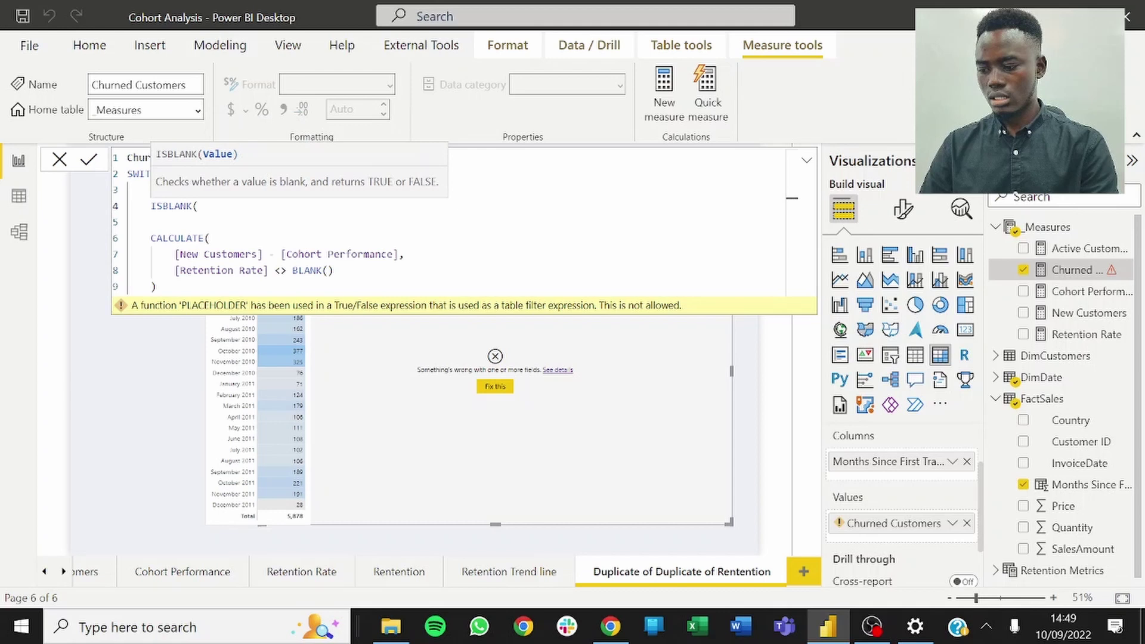
{"action": "type", "text": "["}
{"action": "key", "text": "Down"}
{"action": "key", "text": "Down"}
{"action": "key", "text": "Tab"}
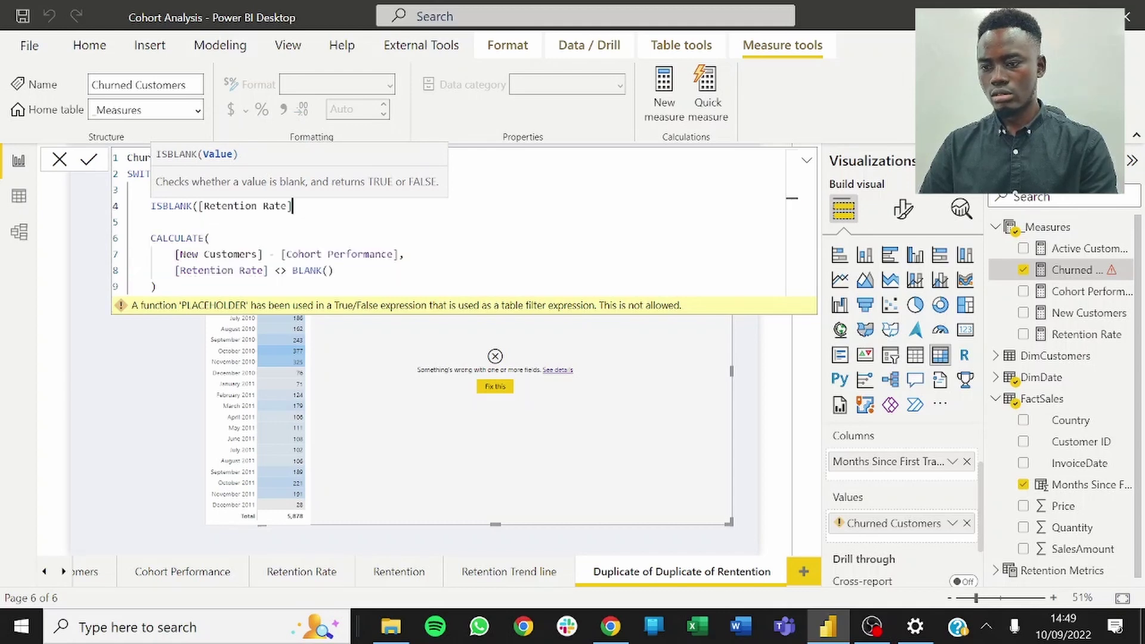
{"action": "type", "text": "),"}
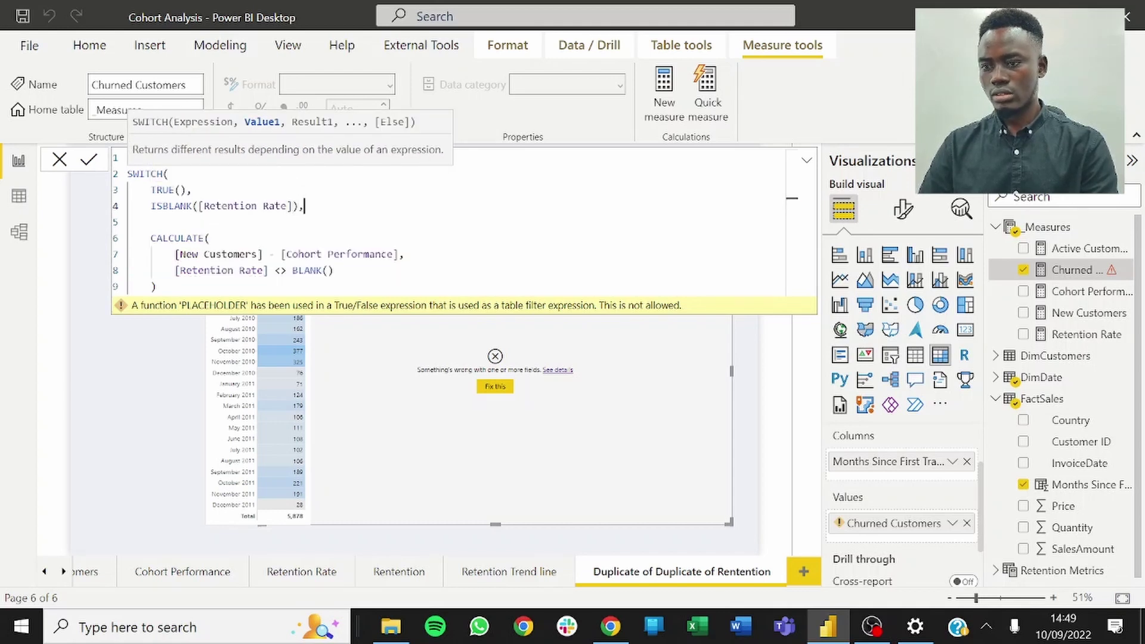
{"action": "key", "text": "Return"}
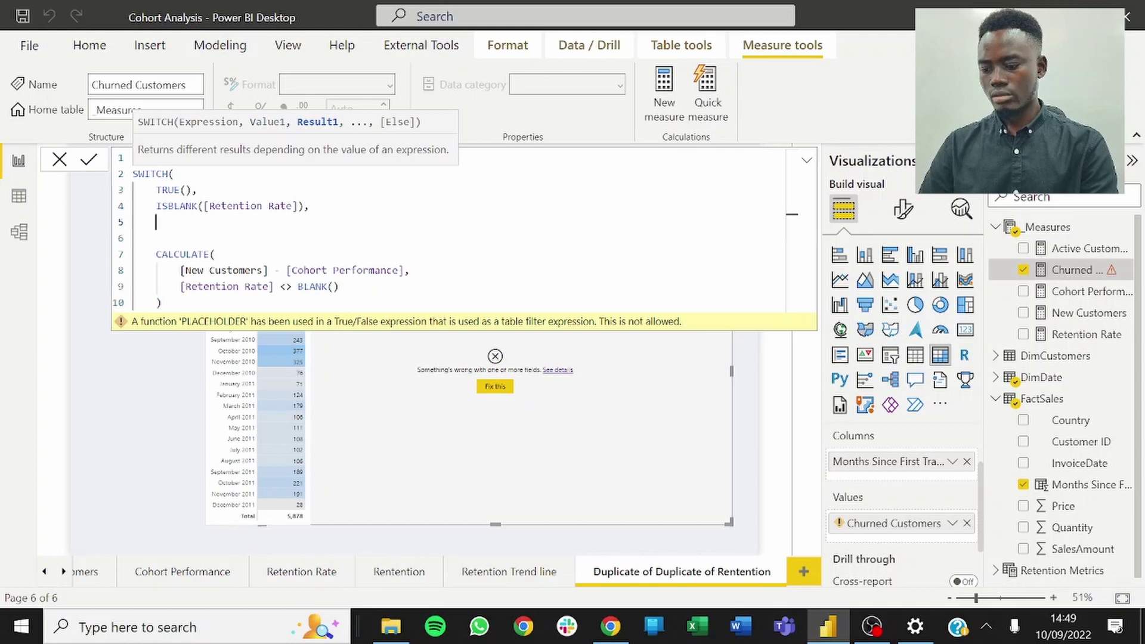
{"action": "type", "text": "blan"}
{"action": "key", "text": "Tab"}
{"action": "type", "text": ")"}
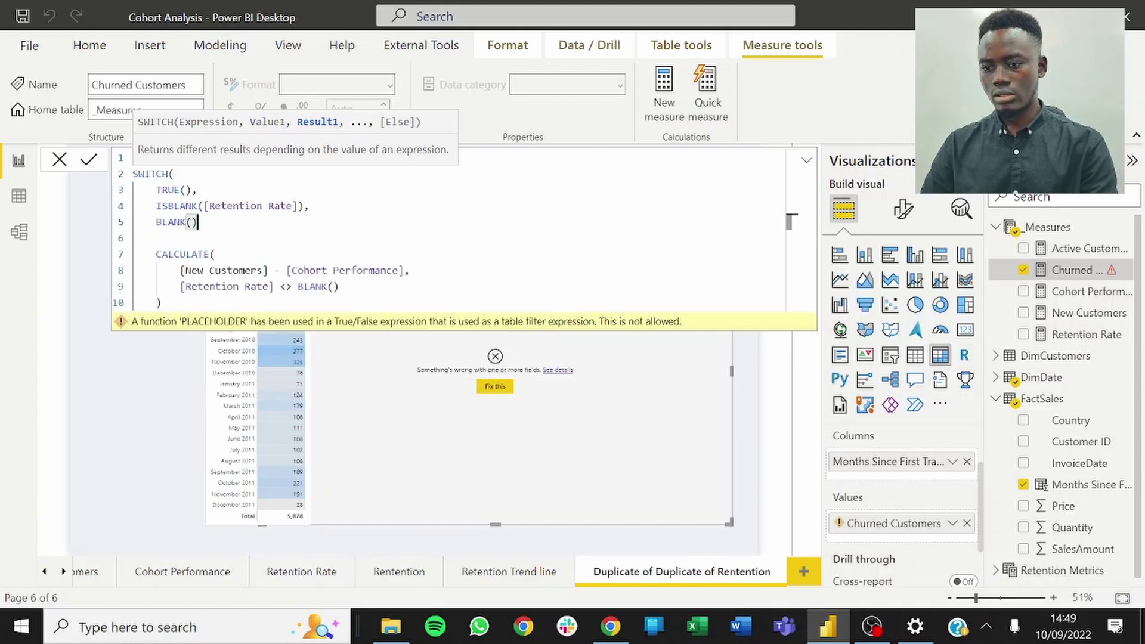
{"action": "type", "text": ","}
{"action": "key", "text": "Return"}
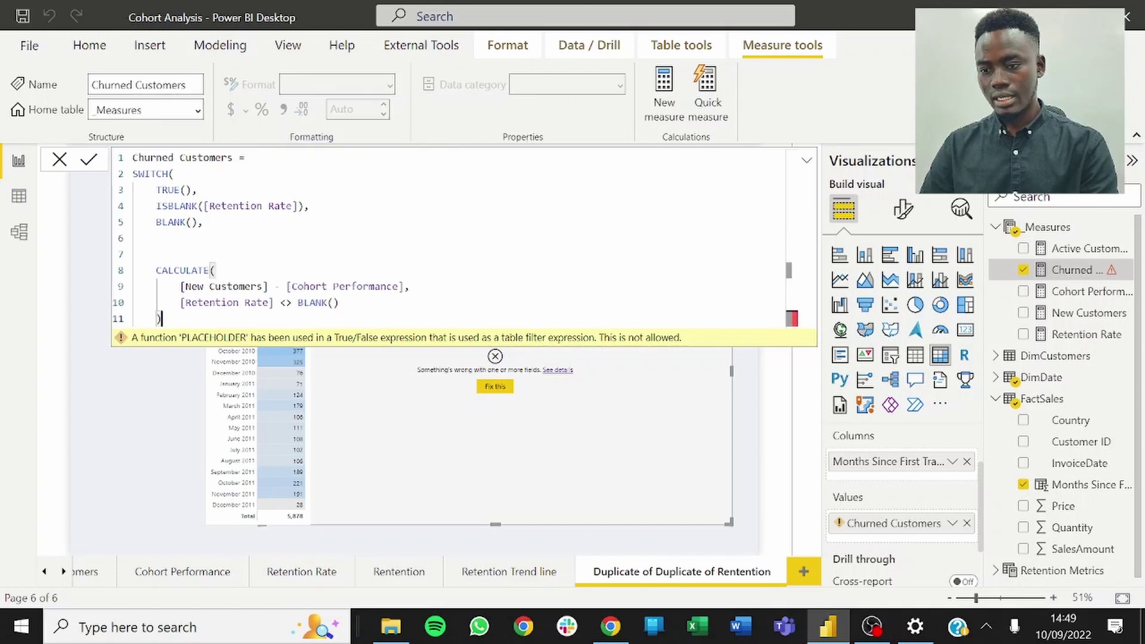
Step: Delete the old Retention Rate filter condition and the CALCULATE wrapper
{"action": "left_click", "coordinate": [790, 302]}
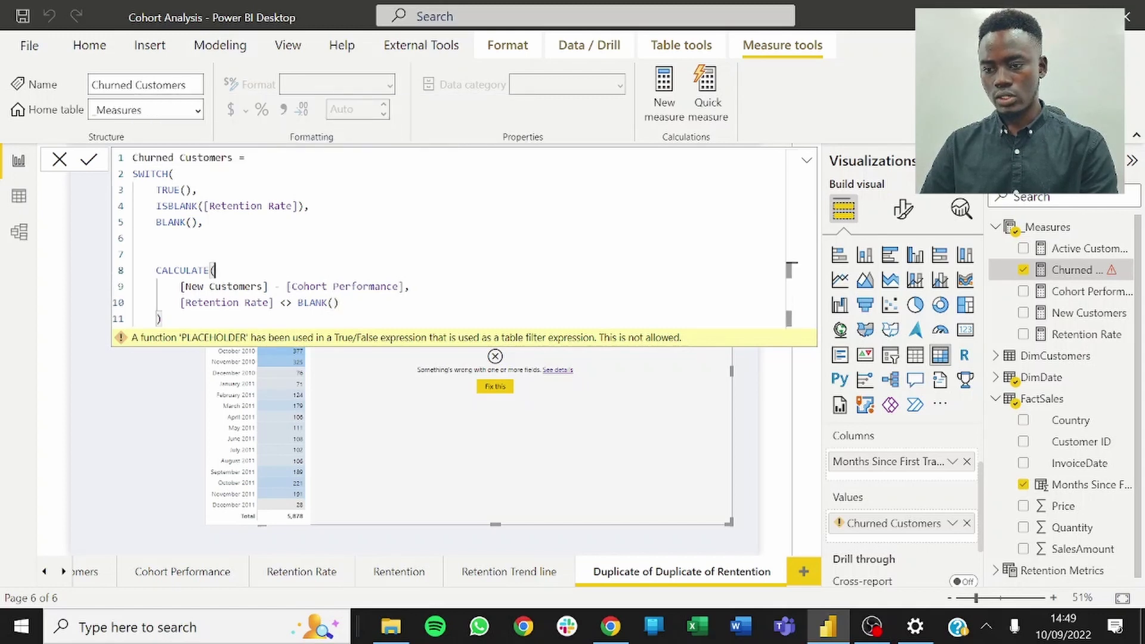
{"action": "left_click", "coordinate": [185, 302]}
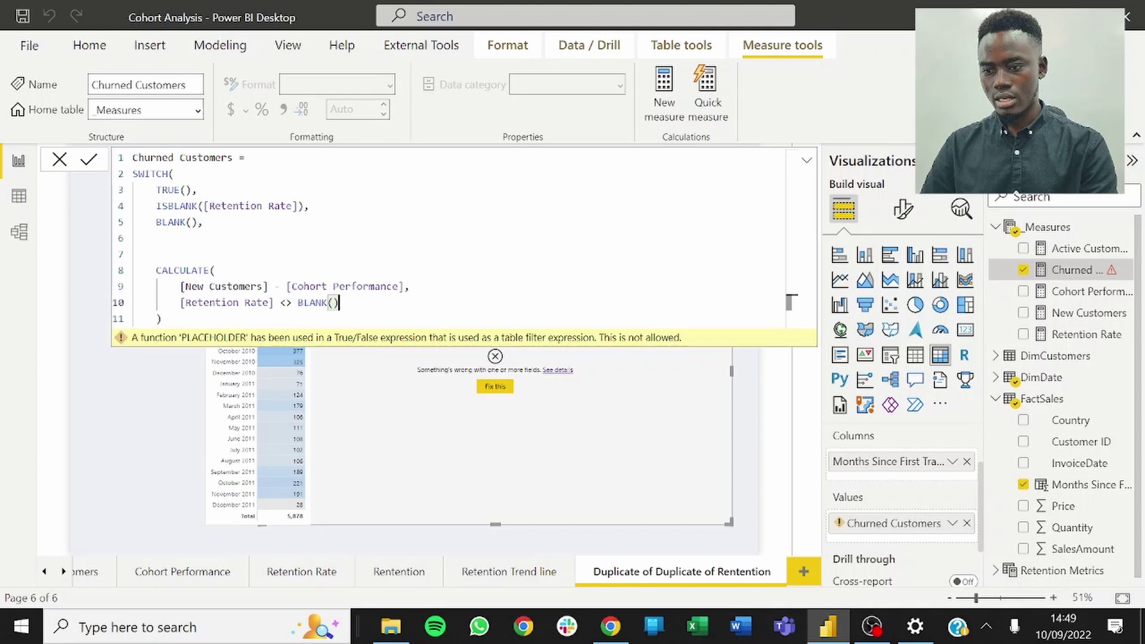
{"action": "left_click_drag", "start_coordinate": [120, 302], "coordinate": [119, 314]}
{"action": "key", "text": "BackSpace"}
{"action": "key", "text": "BackSpace"}
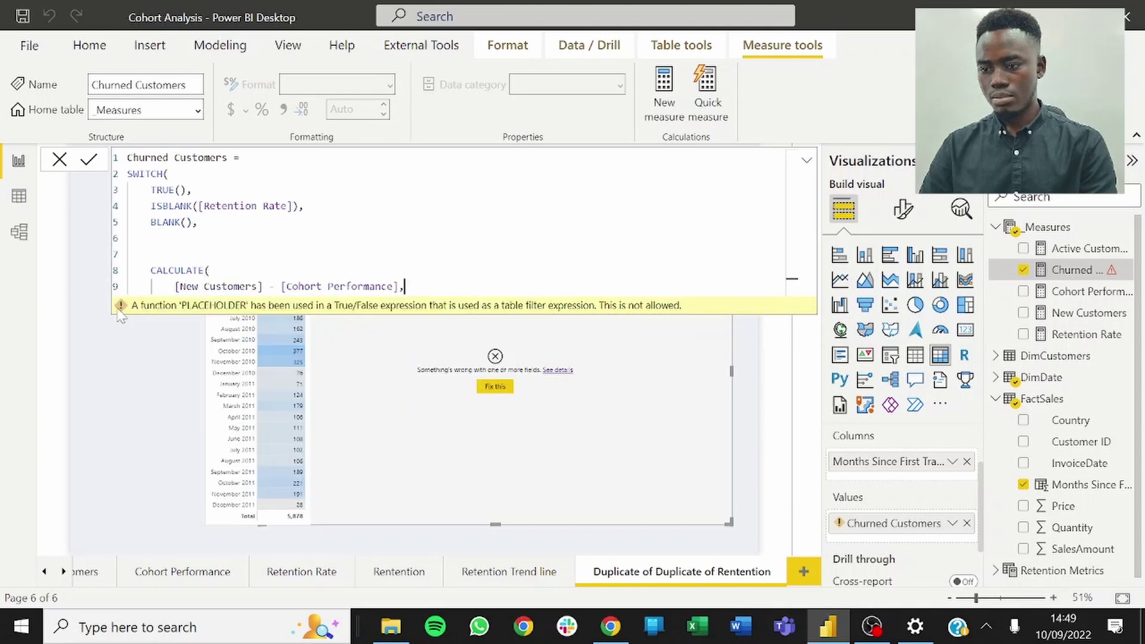
{"action": "key", "text": "BackSpace"}
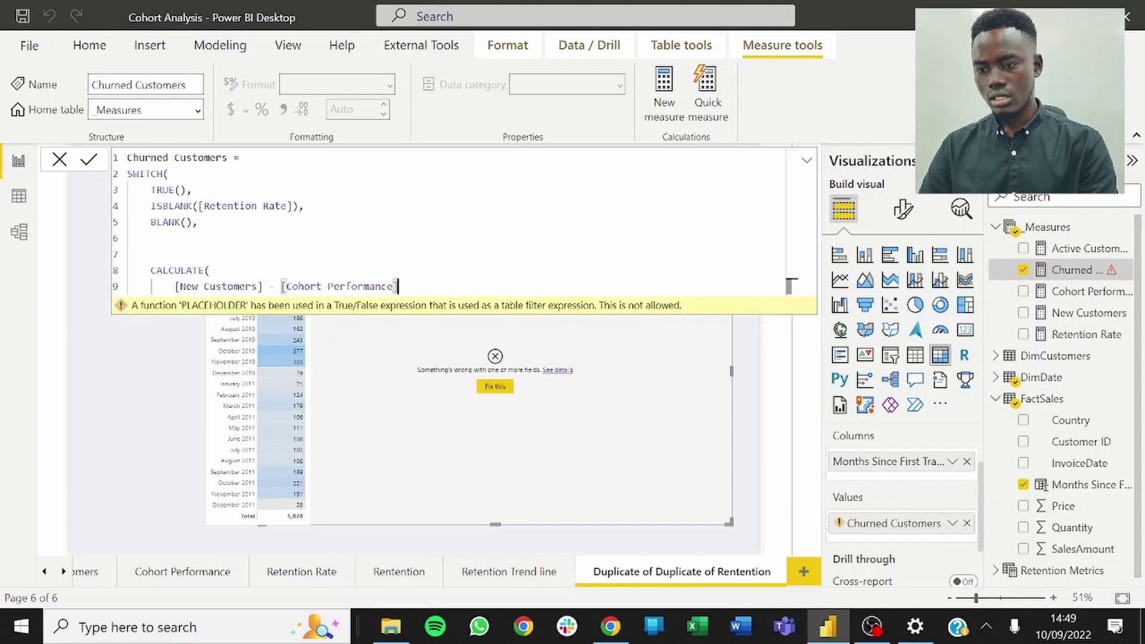
{"action": "left_click", "coordinate": [122, 274]}
{"action": "key", "text": "BackSpace"}
{"action": "key", "text": "BackSpace"}
{"action": "key", "text": "BackSpace"}
{"action": "key", "text": "BackSpace"}
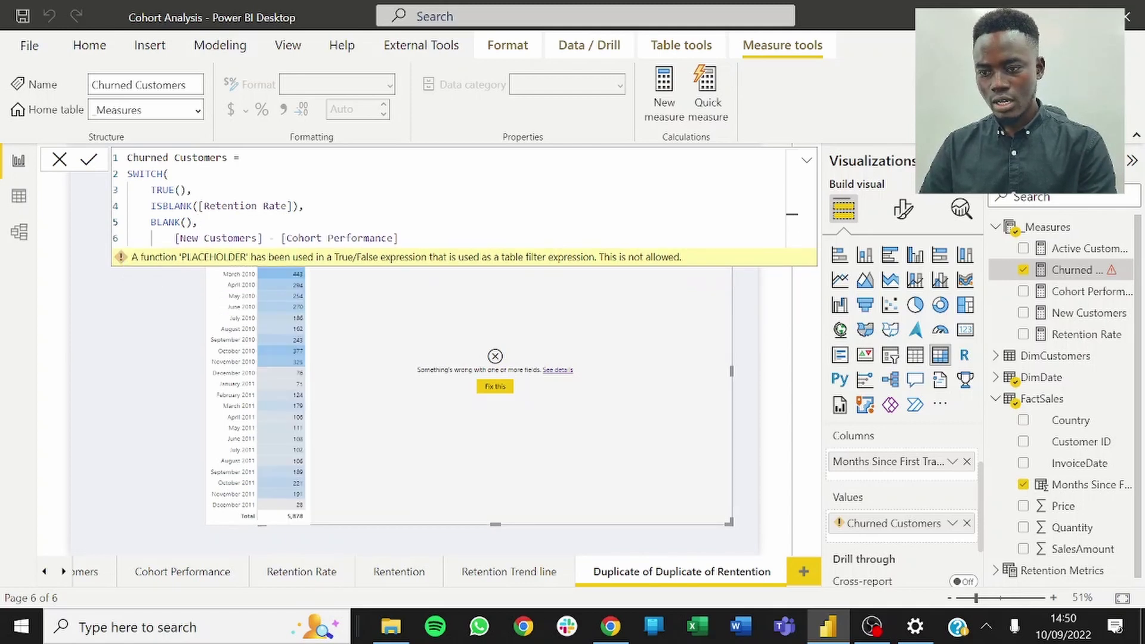
Step: Close SWITCH after [New Customers] - [Cohort Performance] and re-indent the block
{"action": "left_click", "coordinate": [174, 238]}
{"action": "key", "text": "BackSpace"}
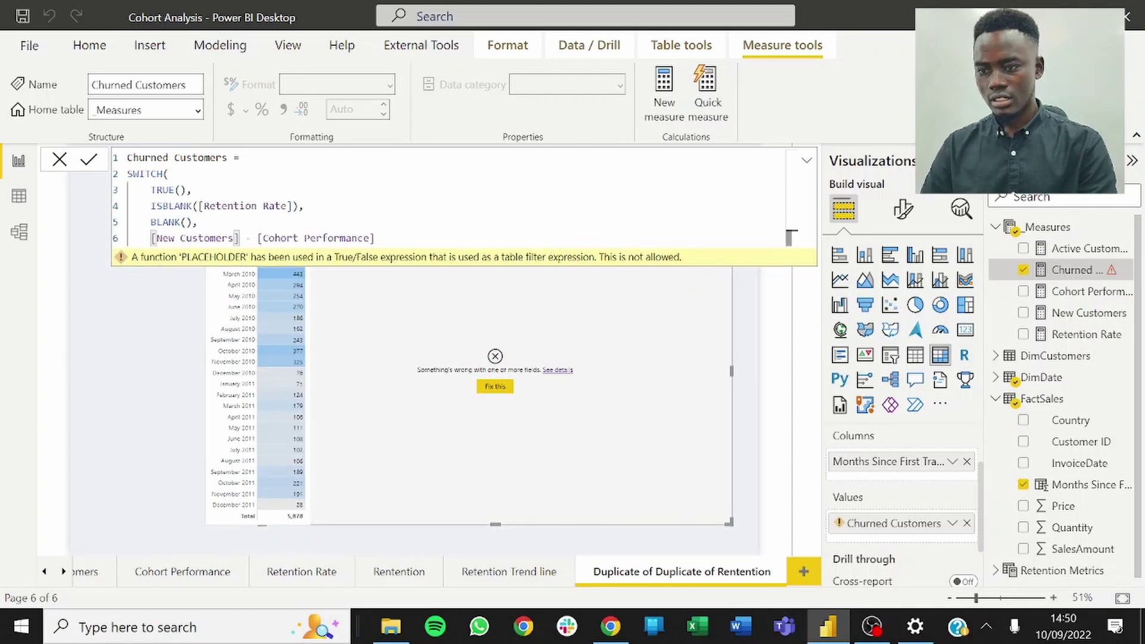
{"action": "left_click", "coordinate": [374, 238]}
{"action": "key", "text": "Return"}
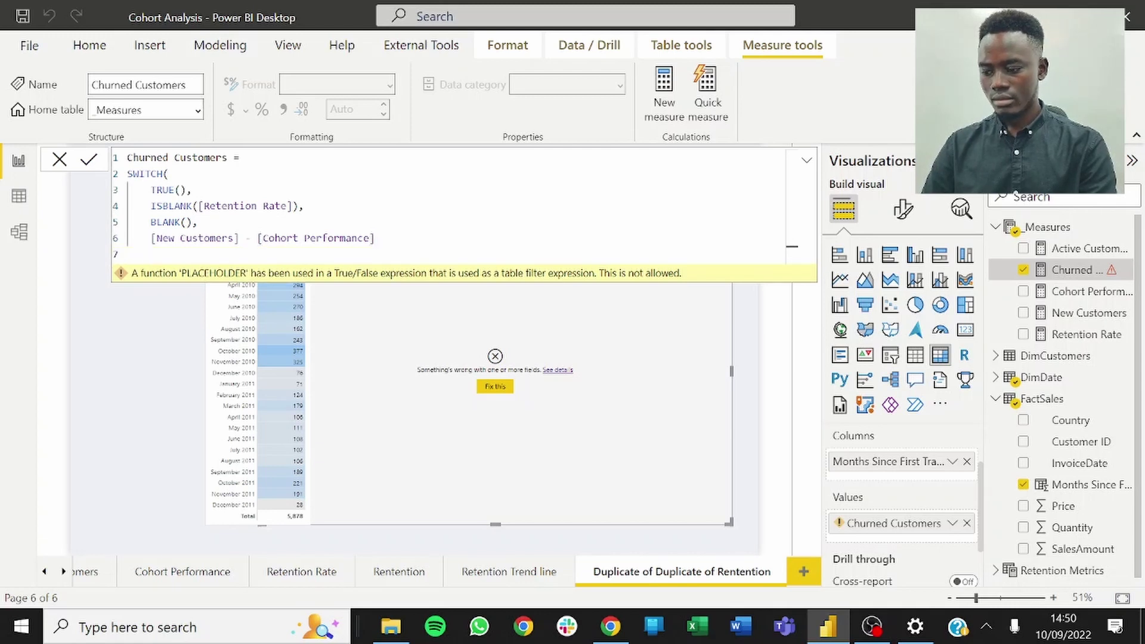
{"action": "type", "text": ")"}
{"action": "key", "text": "shift+Up"}
{"action": "key", "text": "shift+Up"}
{"action": "key", "text": "shift+Up"}
{"action": "key", "text": "shift+Up"}
{"action": "key", "text": "shift+Up"}
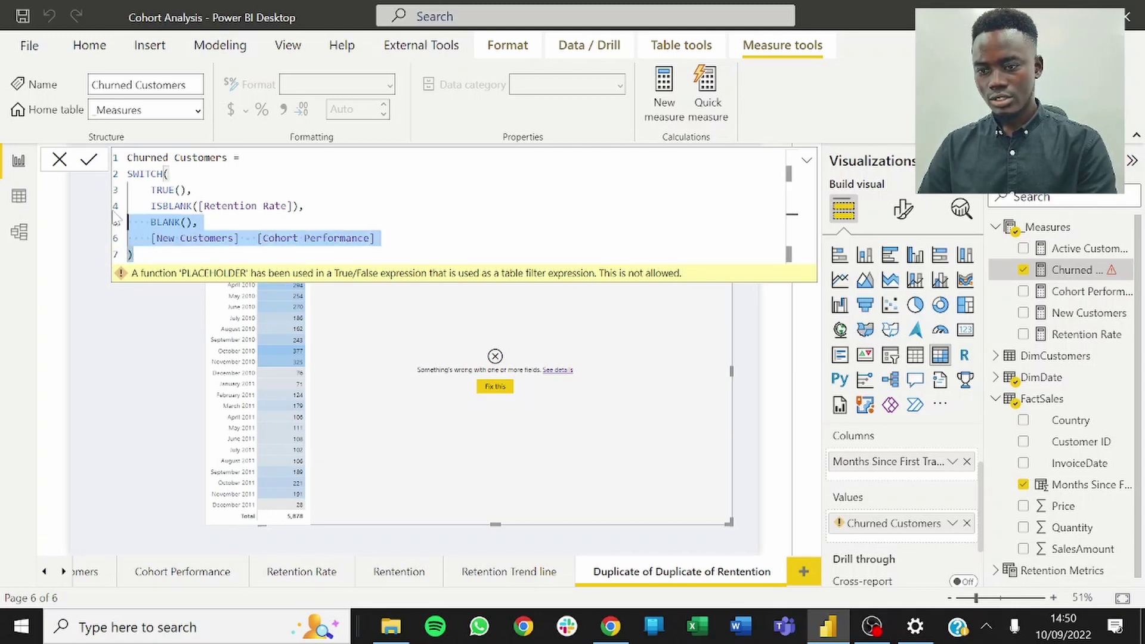
{"action": "key", "text": "Tab"}
{"action": "left_click", "coordinate": [216, 189]}
{"action": "left_click", "coordinate": [156, 255]}
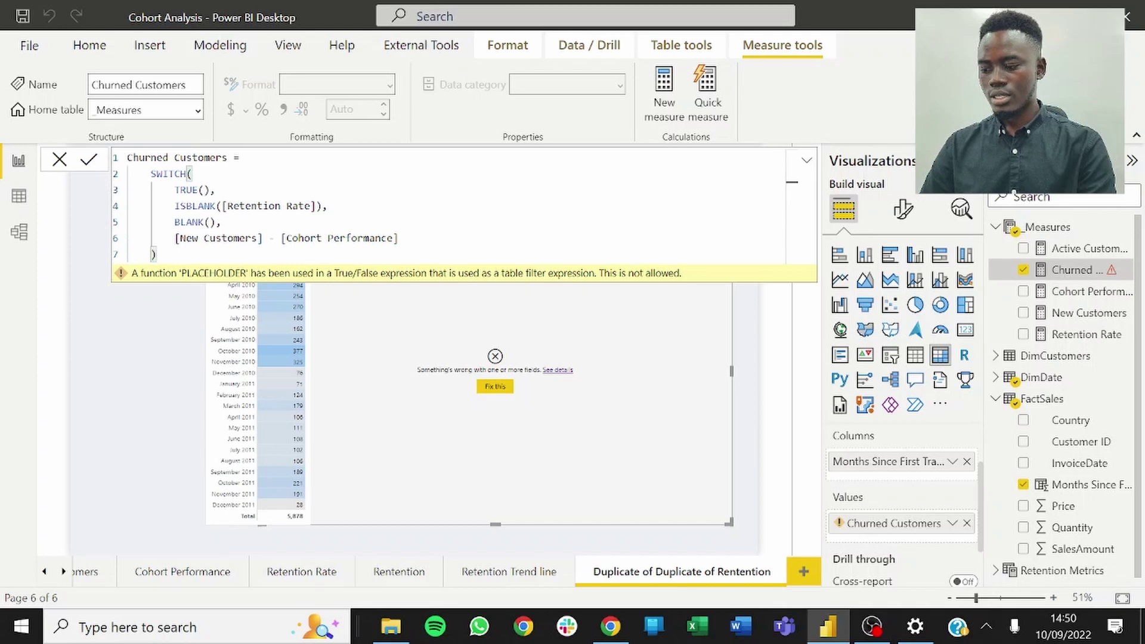
Step: Apply the SWITCH-based Churned Customers formula and deselect the matrix to view monthly churn counts
{"action": "left_click", "coordinate": [349, 195]}
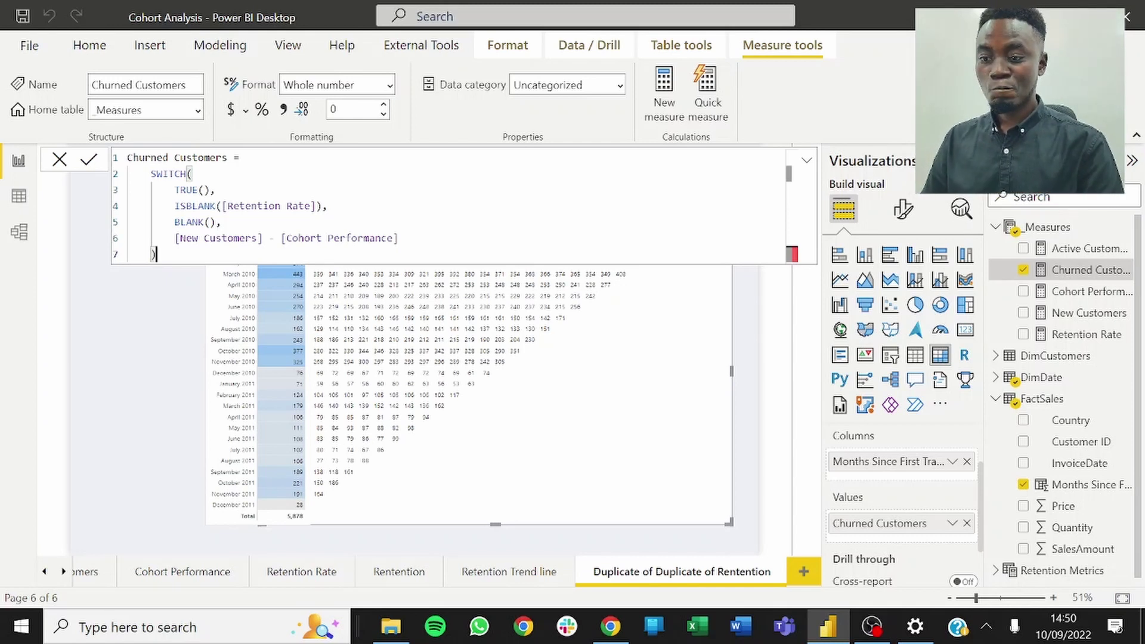
{"action": "left_click", "coordinate": [215, 190]}
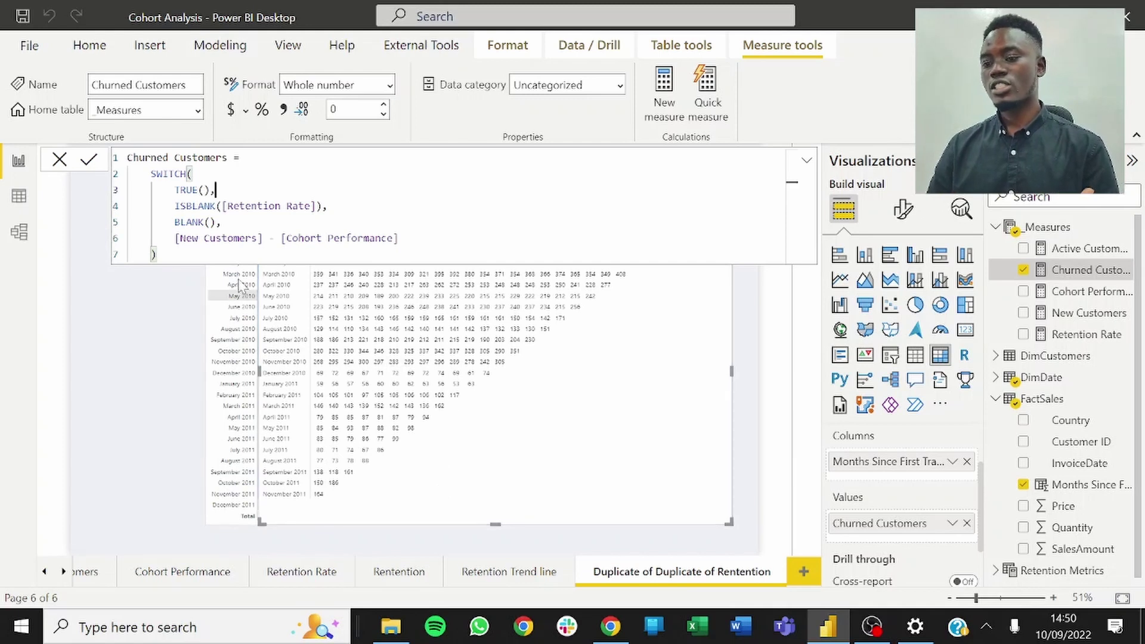
{"action": "left_click", "coordinate": [155, 255]}
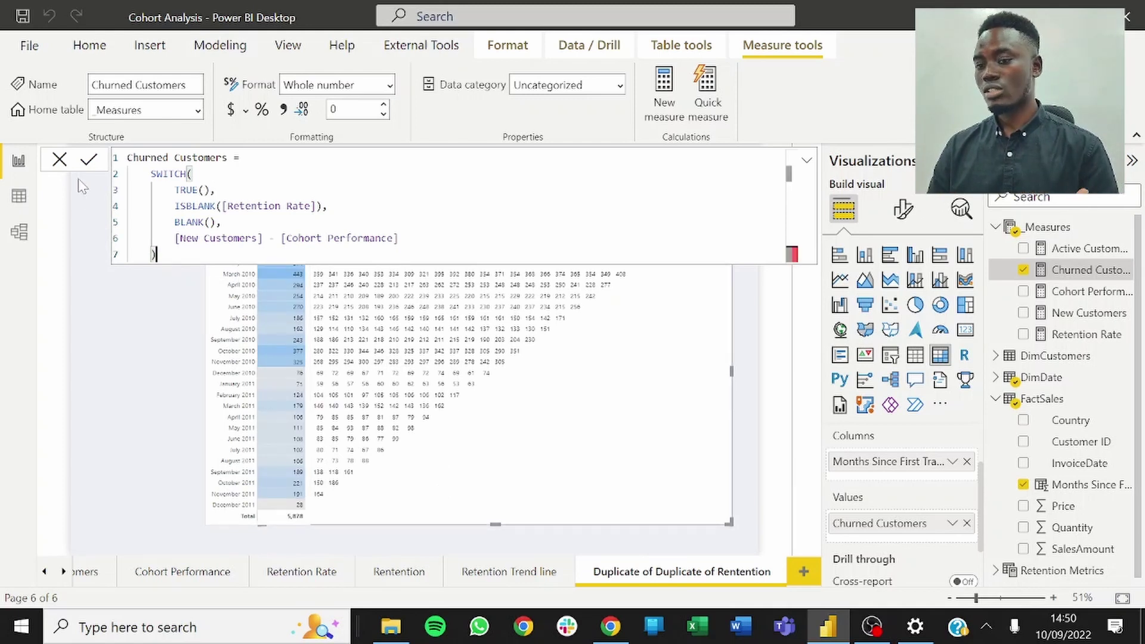
{"action": "left_click", "coordinate": [69, 162]}
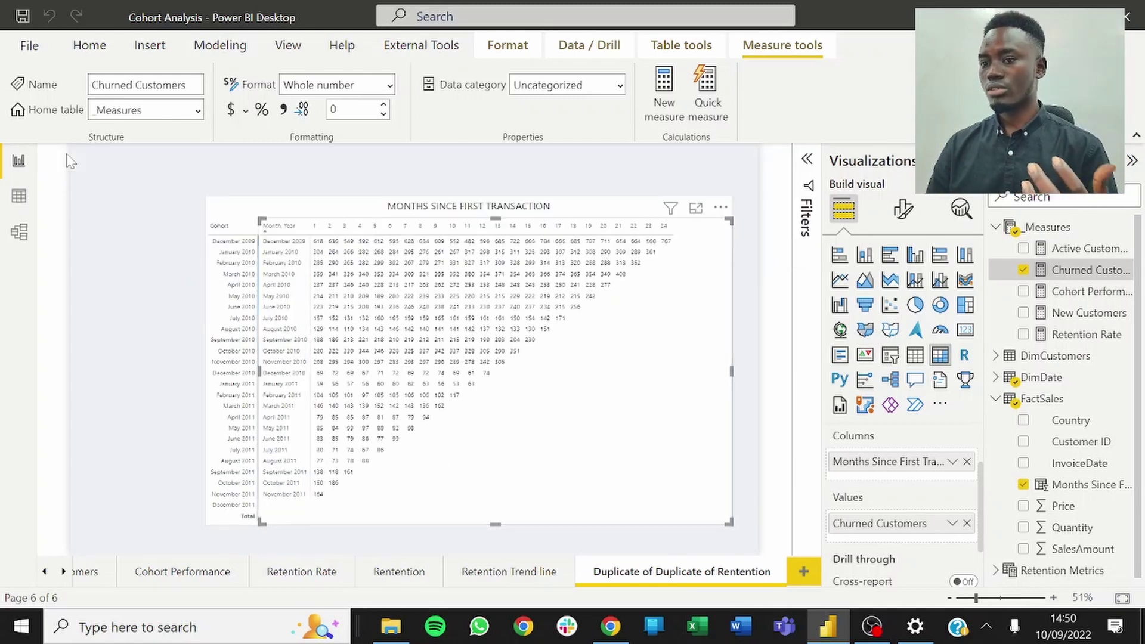
{"action": "left_click", "coordinate": [141, 196]}
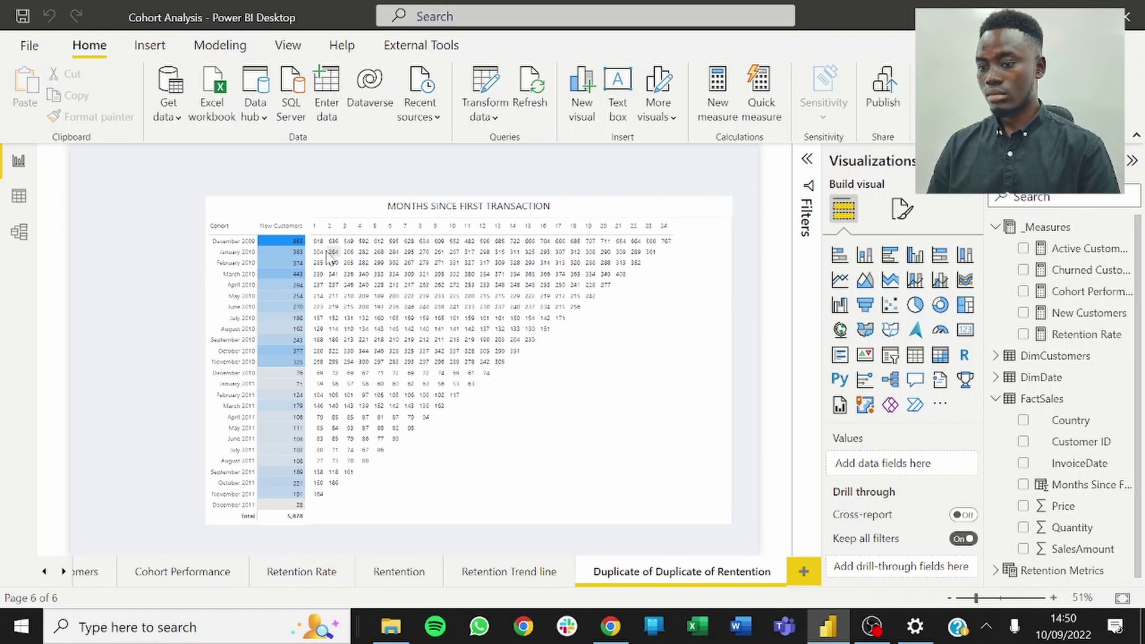
{"action": "mouse_move", "coordinate": [330, 256]}
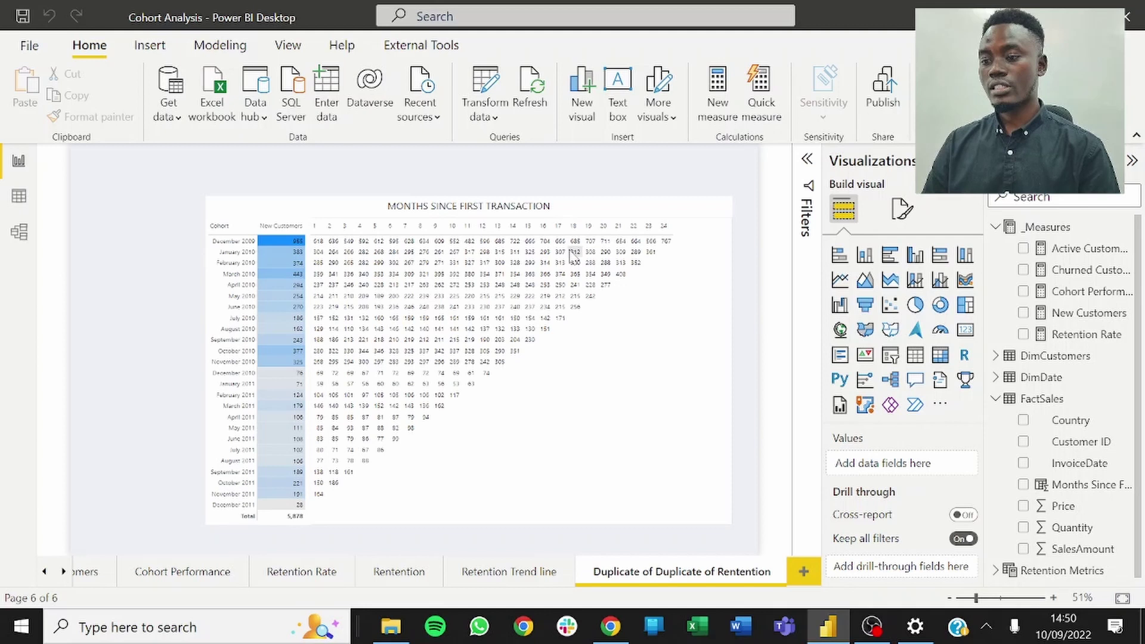
{"action": "mouse_move", "coordinate": [580, 244]}
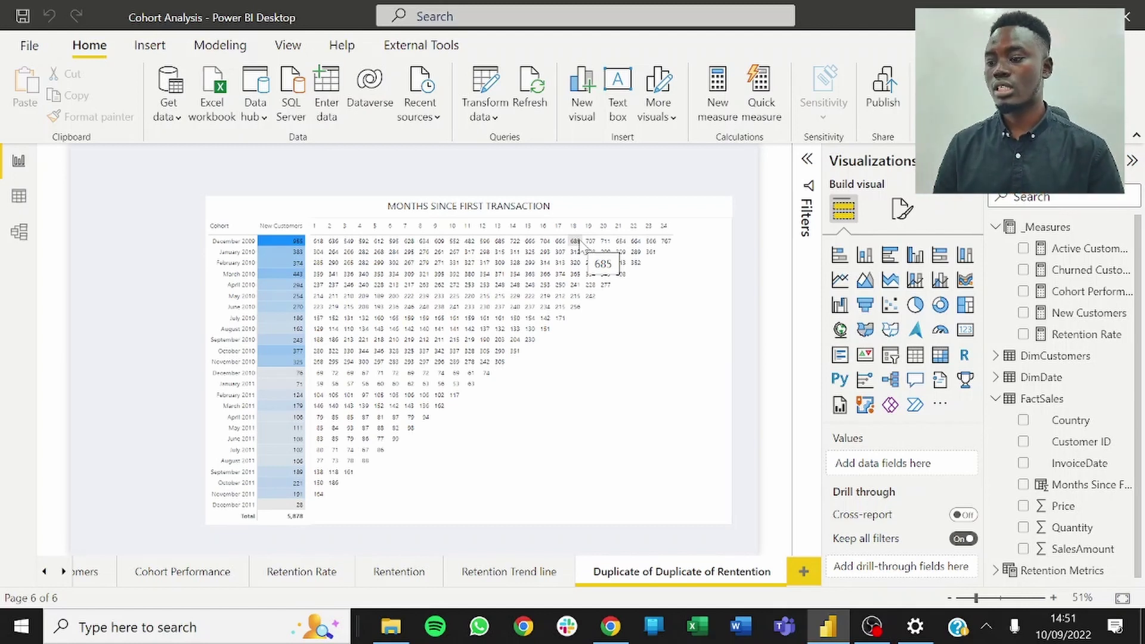
Step: Launch Windows Calculator from search and move its window aside
{"action": "left_click", "coordinate": [191, 627]}
{"action": "type", "text": "ca"}
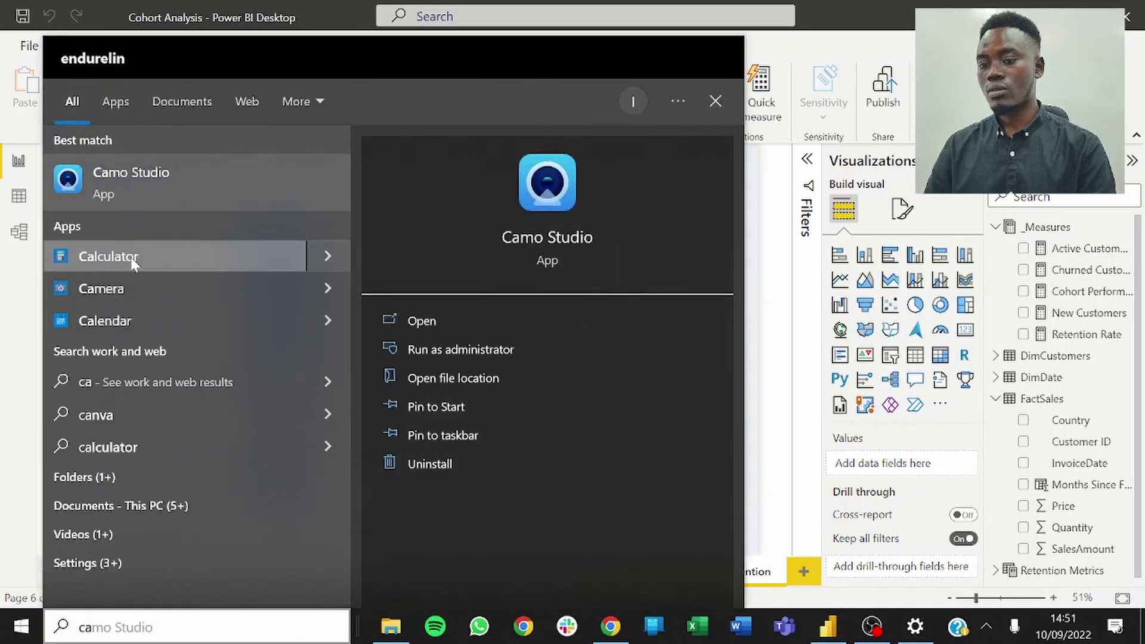
{"action": "left_click", "coordinate": [131, 256]}
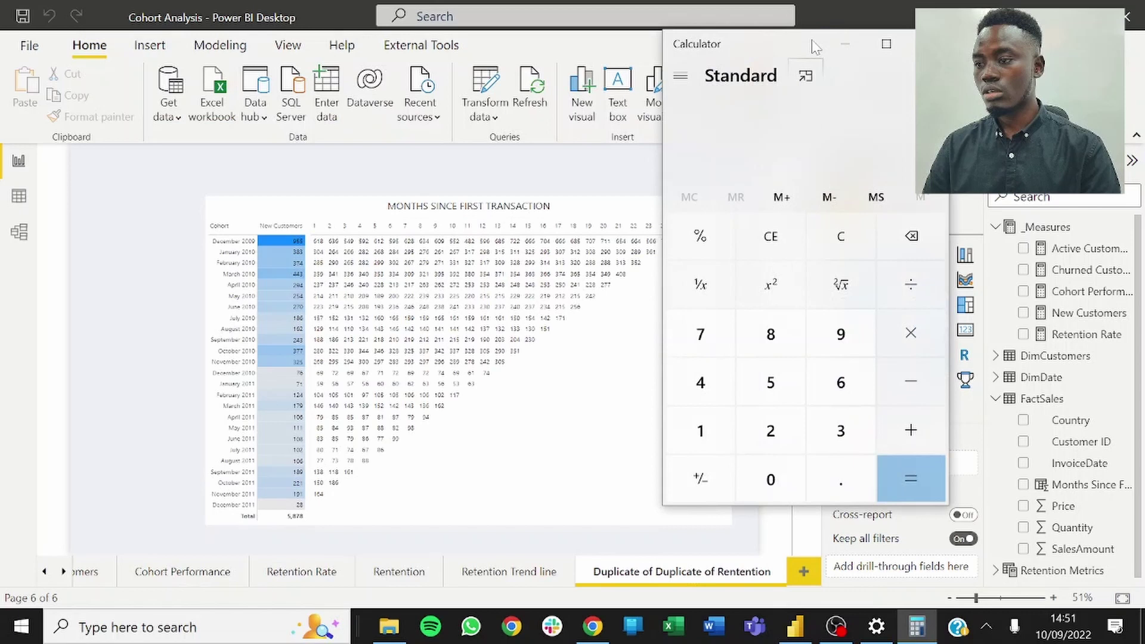
{"action": "left_click_drag", "start_coordinate": [816, 47], "coordinate": [815, 149]}
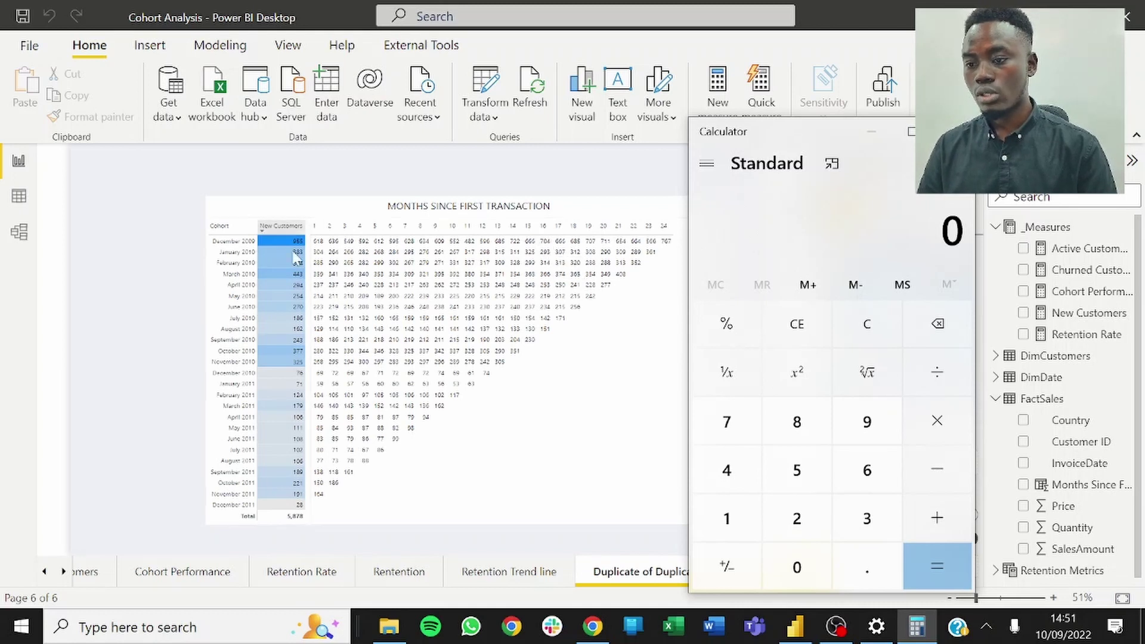
Step: Compute 955 − 704 in Calculator, giving 251
{"action": "left_click", "coordinate": [867, 430]}
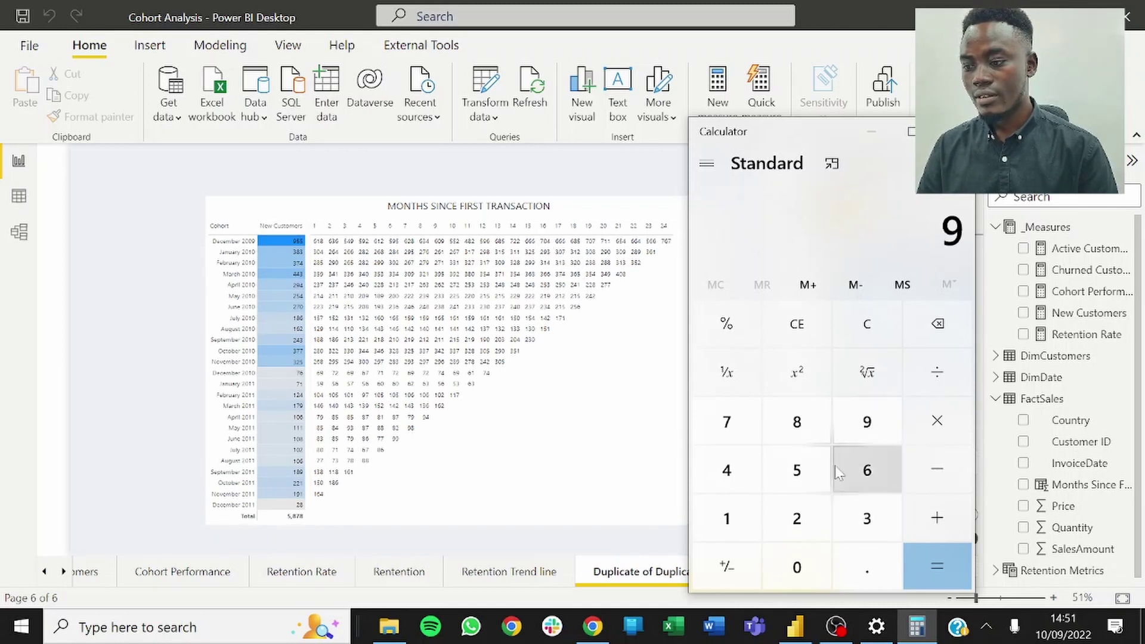
{"action": "left_click", "coordinate": [796, 470]}
{"action": "left_click", "coordinate": [797, 470]}
{"action": "left_click", "coordinate": [917, 474]}
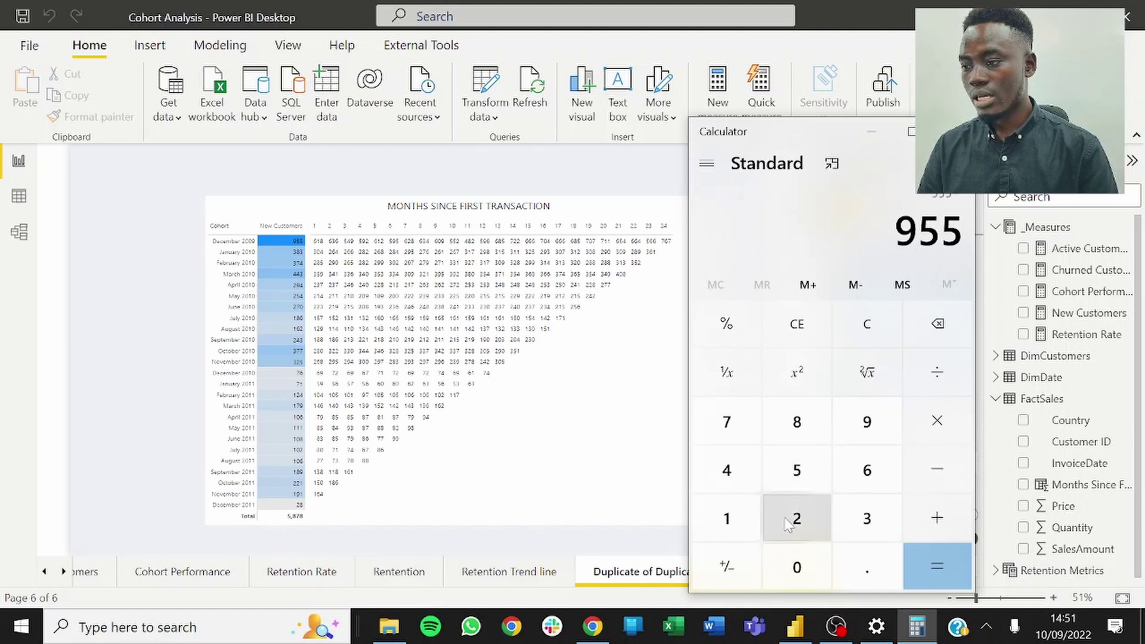
{"action": "left_click", "coordinate": [743, 427]}
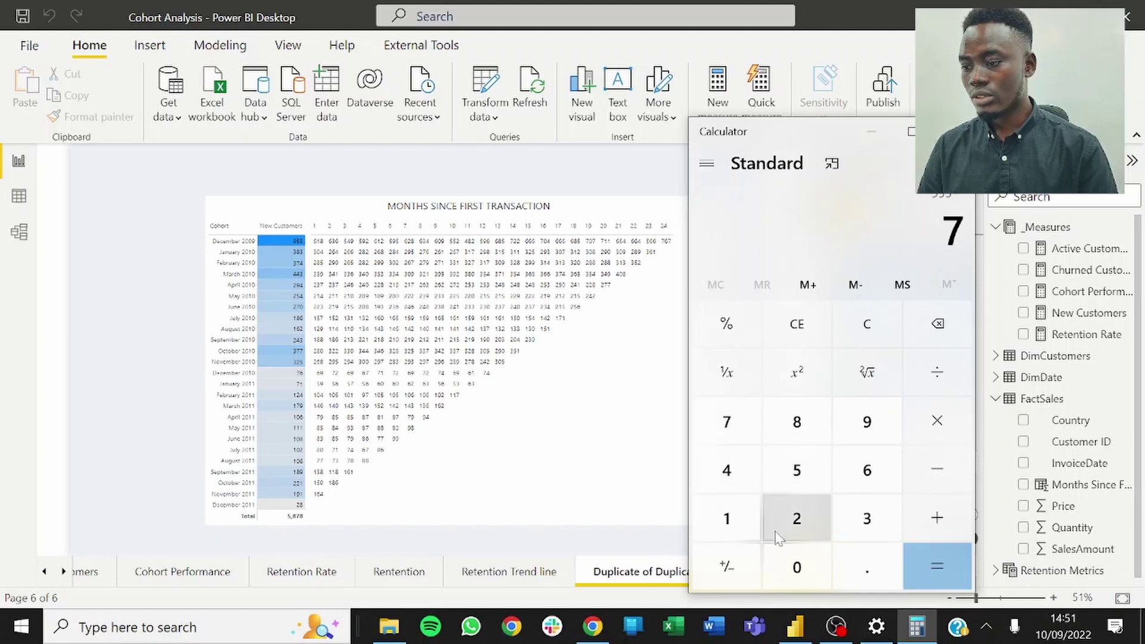
{"action": "left_click", "coordinate": [797, 564]}
{"action": "left_click", "coordinate": [727, 470]}
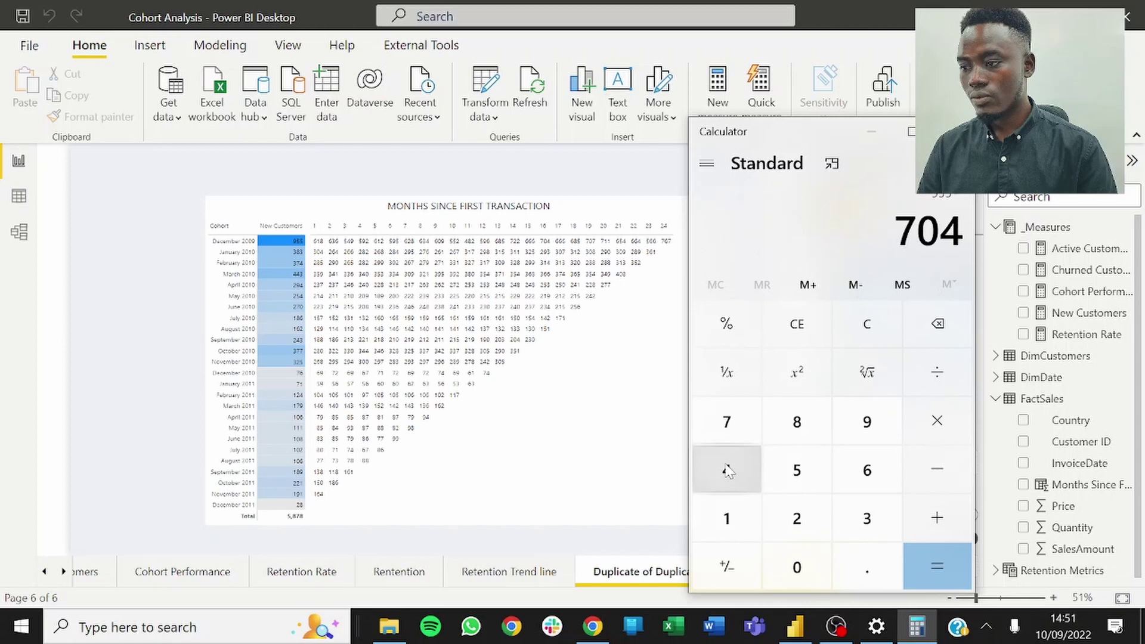
{"action": "left_click", "coordinate": [926, 561]}
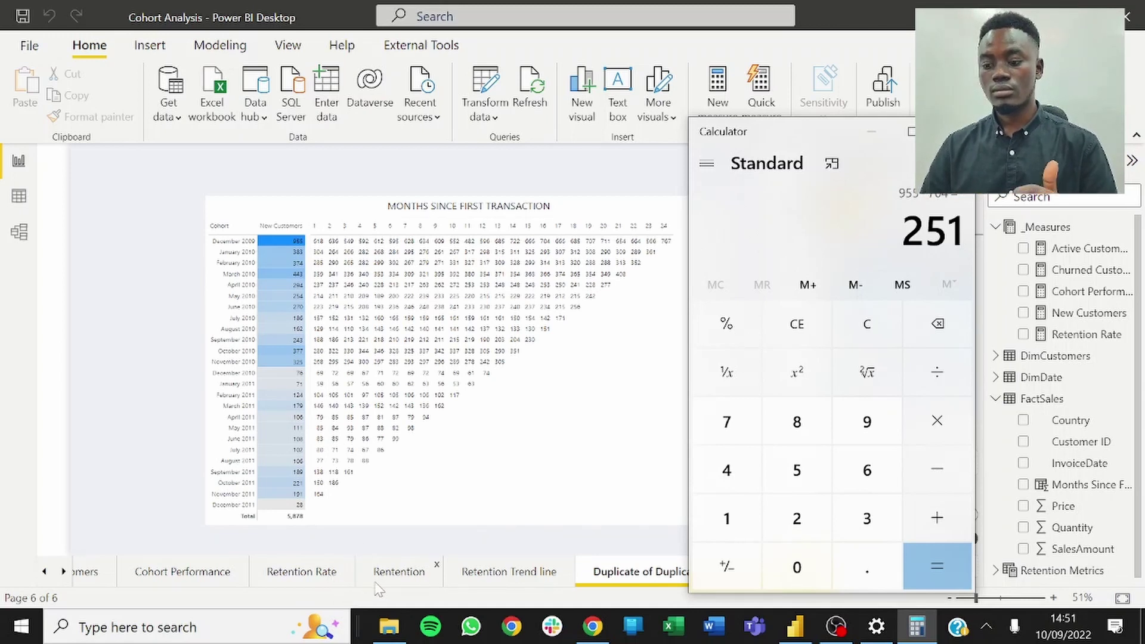
Step: Compare 251 with the December 2009 cohort's month-16 value on the Cohort Performance page, then return to Calculator
{"action": "left_click", "coordinate": [206, 579]}
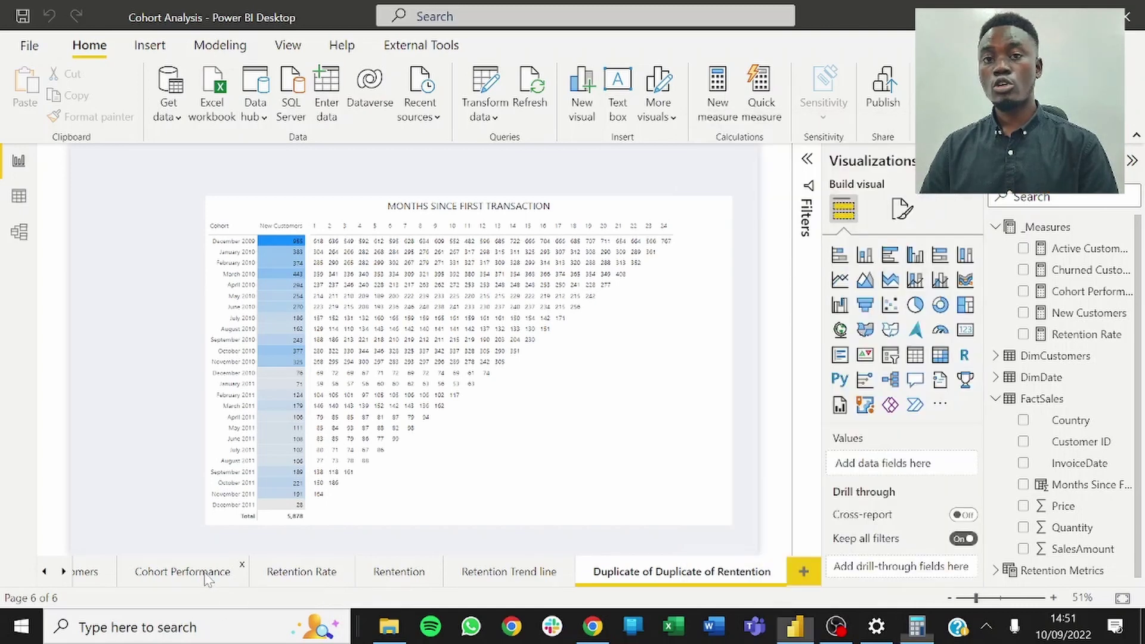
{"action": "left_click", "coordinate": [205, 574]}
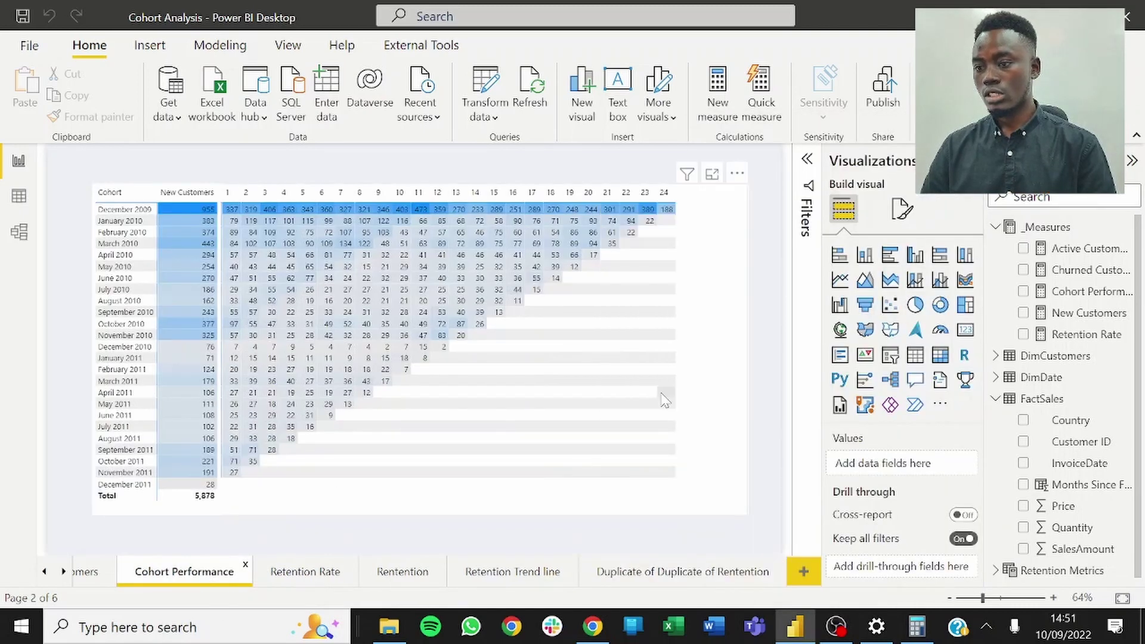
{"action": "mouse_move", "coordinate": [516, 216]}
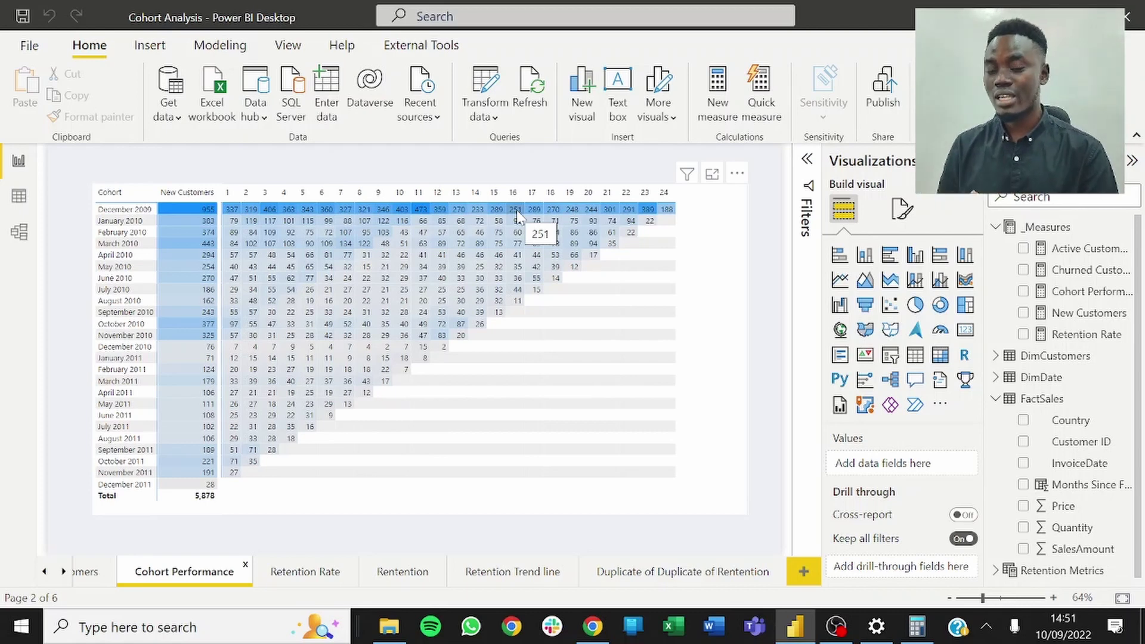
{"action": "key", "text": "alt+Tab"}
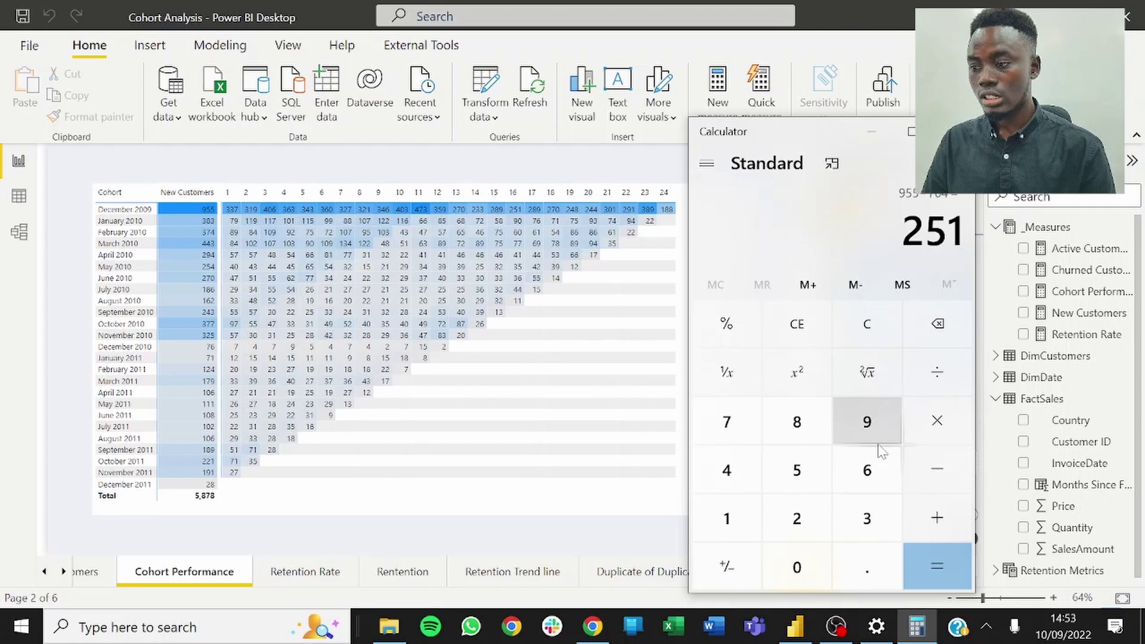
Step: Clear Calculator, compute 955 − 473 = 482, and switch back to Power BI Desktop
{"action": "left_click", "coordinate": [871, 325]}
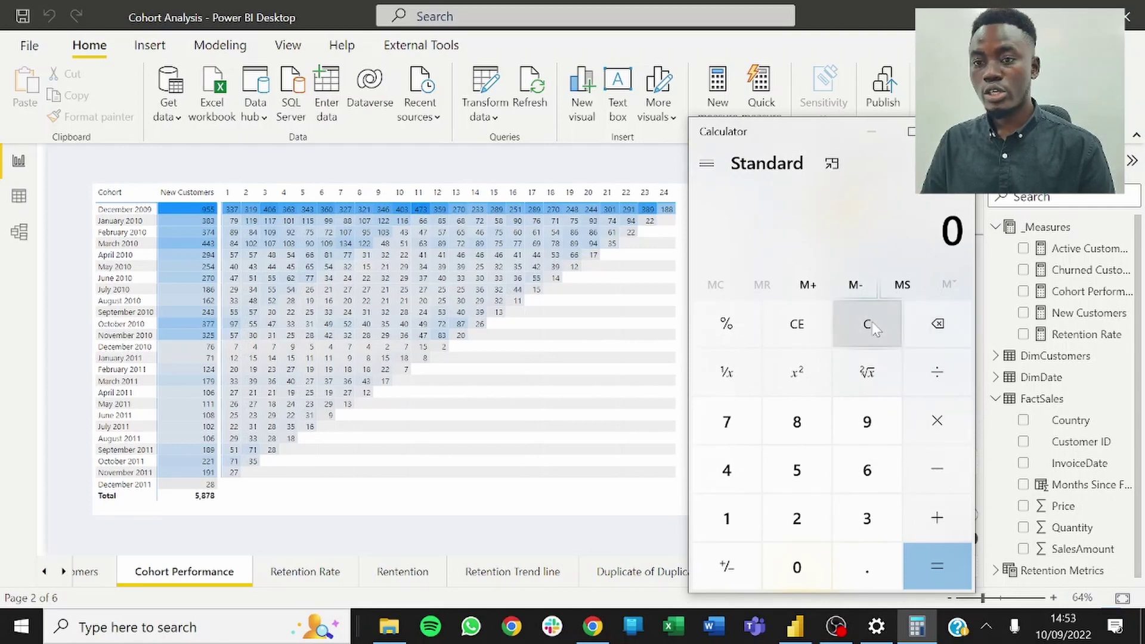
{"action": "left_click", "coordinate": [867, 418]}
{"action": "left_click", "coordinate": [797, 470]}
{"action": "left_click", "coordinate": [797, 471]}
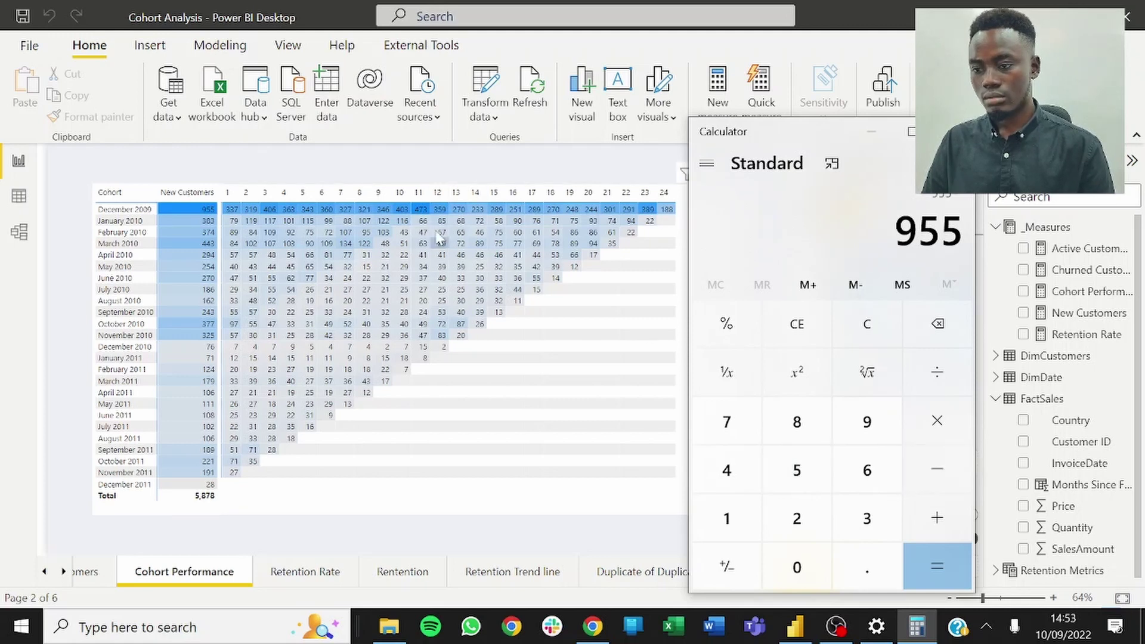
{"action": "mouse_move", "coordinate": [422, 218]}
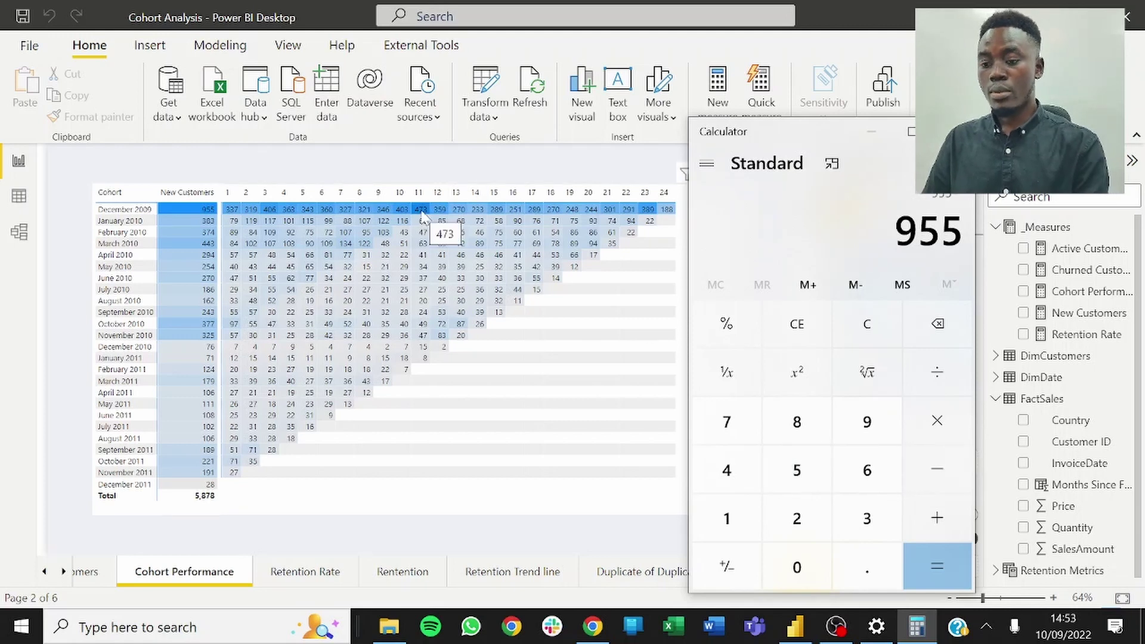
{"action": "left_click", "coordinate": [738, 471]}
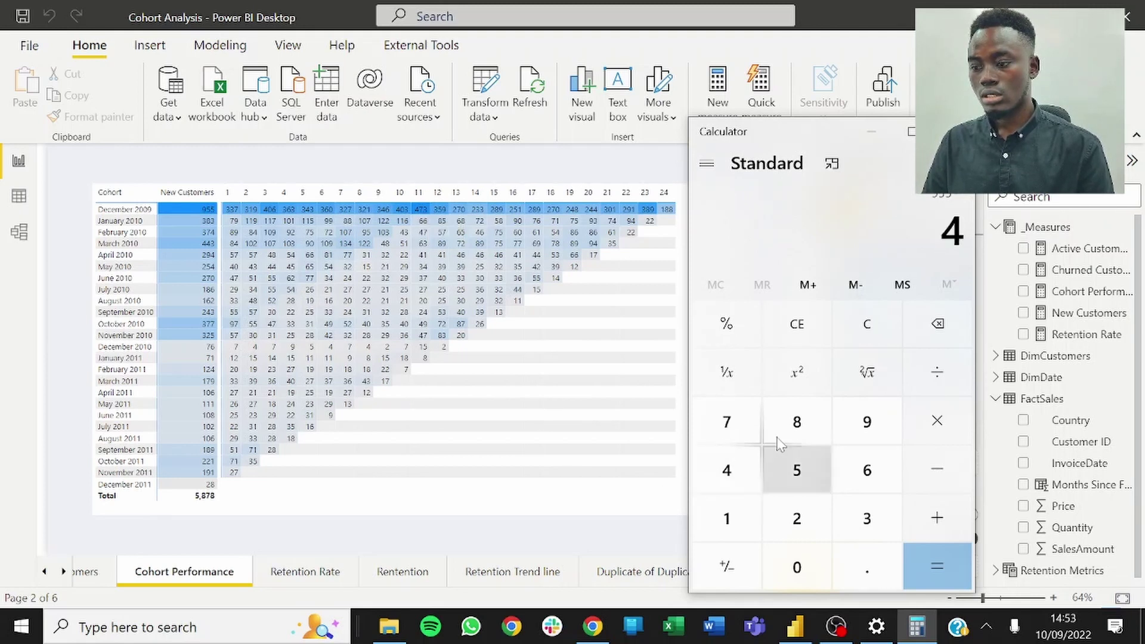
{"action": "left_click", "coordinate": [731, 439]}
{"action": "left_click", "coordinate": [877, 517]}
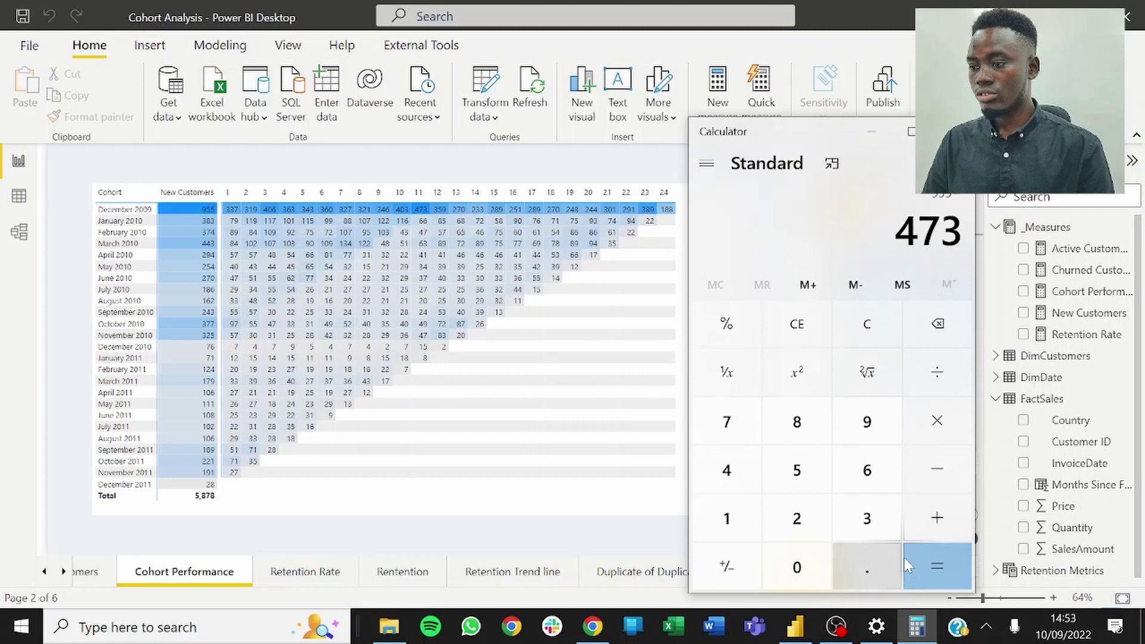
{"action": "left_click", "coordinate": [933, 557]}
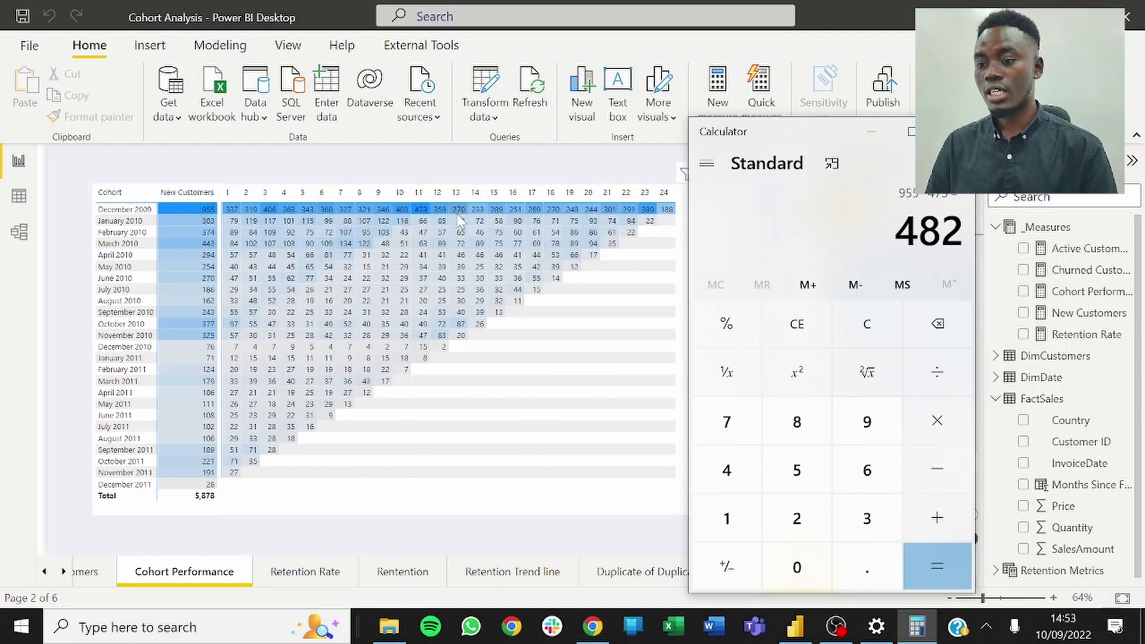
{"action": "left_click", "coordinate": [623, 578]}
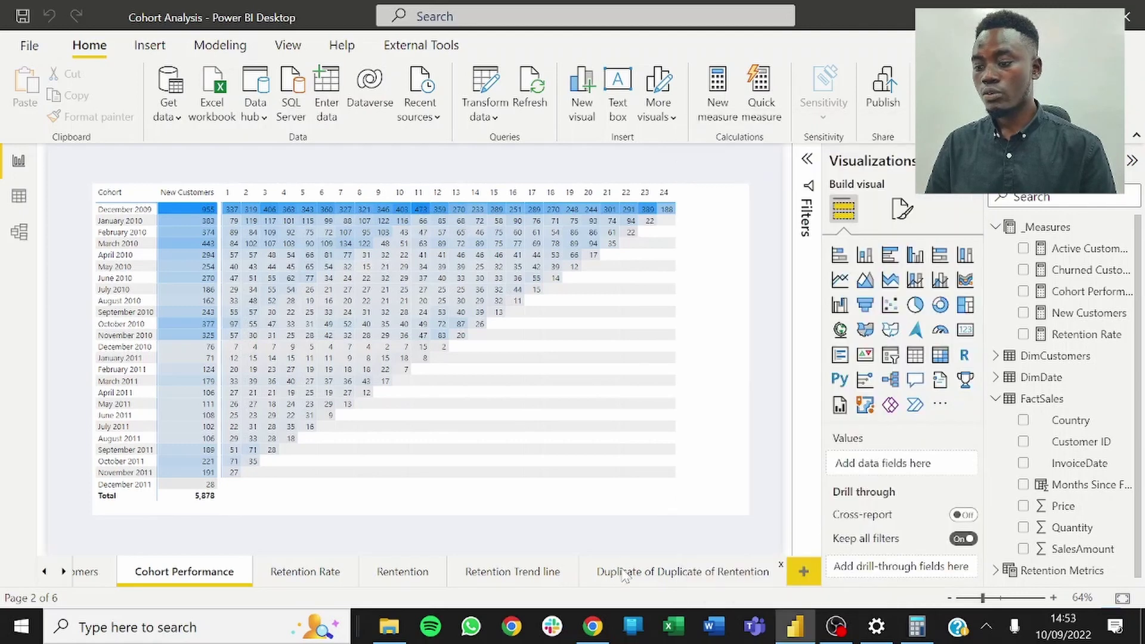
Step: Return to the Duplicate of Duplicate of Rentention page and review the Churned Customers SWITCH formula unchanged
{"action": "left_click", "coordinate": [625, 579]}
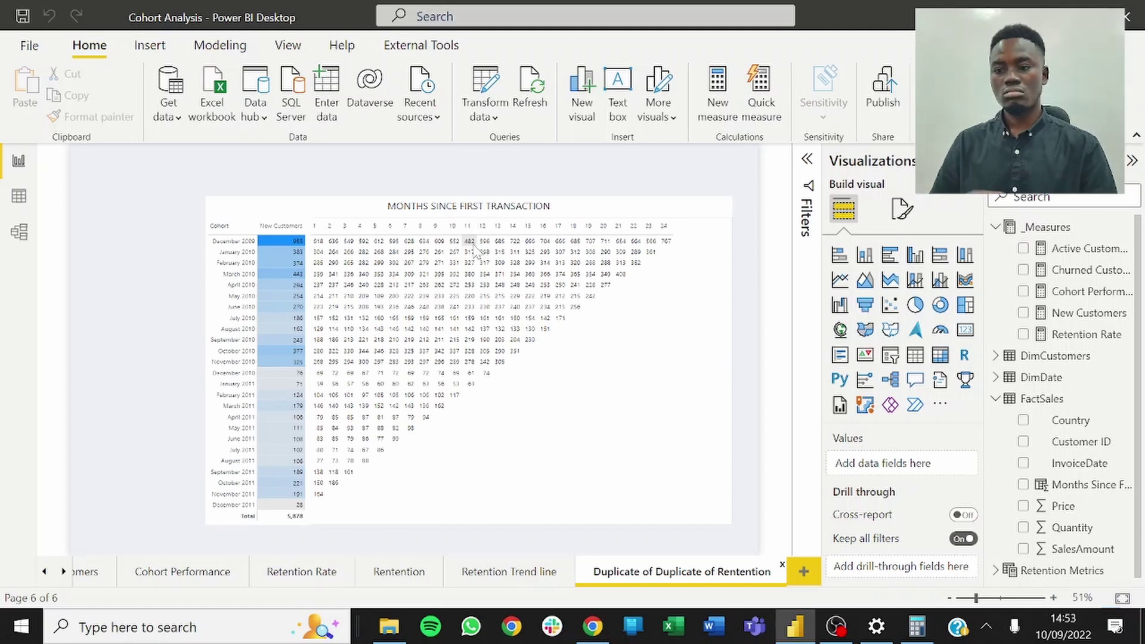
{"action": "left_click", "coordinate": [1077, 270]}
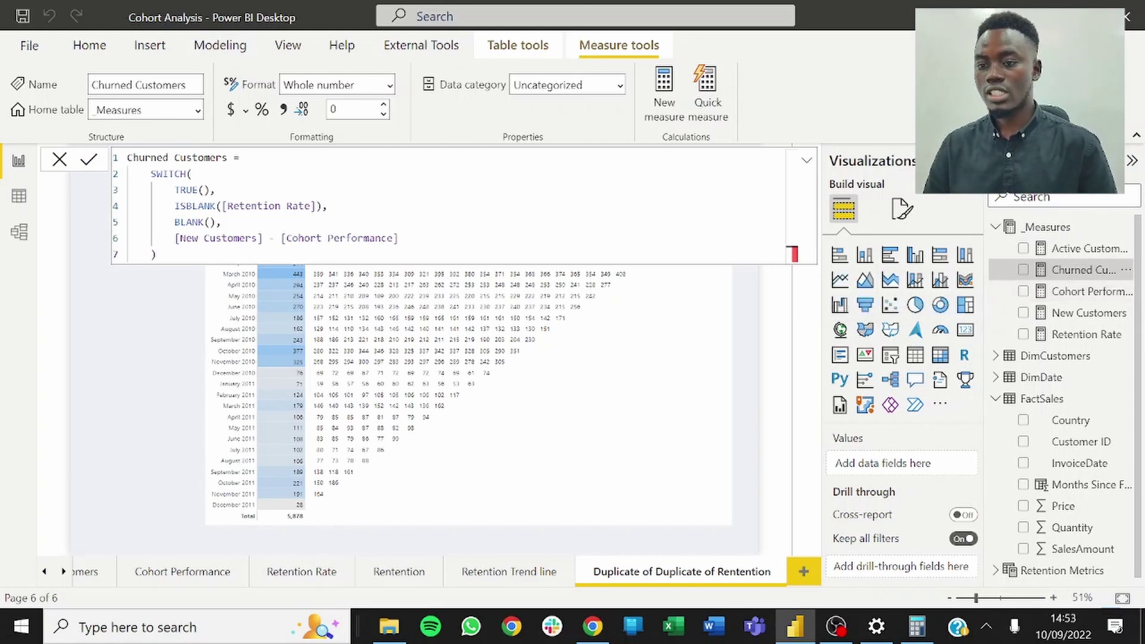
{"action": "left_click", "coordinate": [59, 159]}
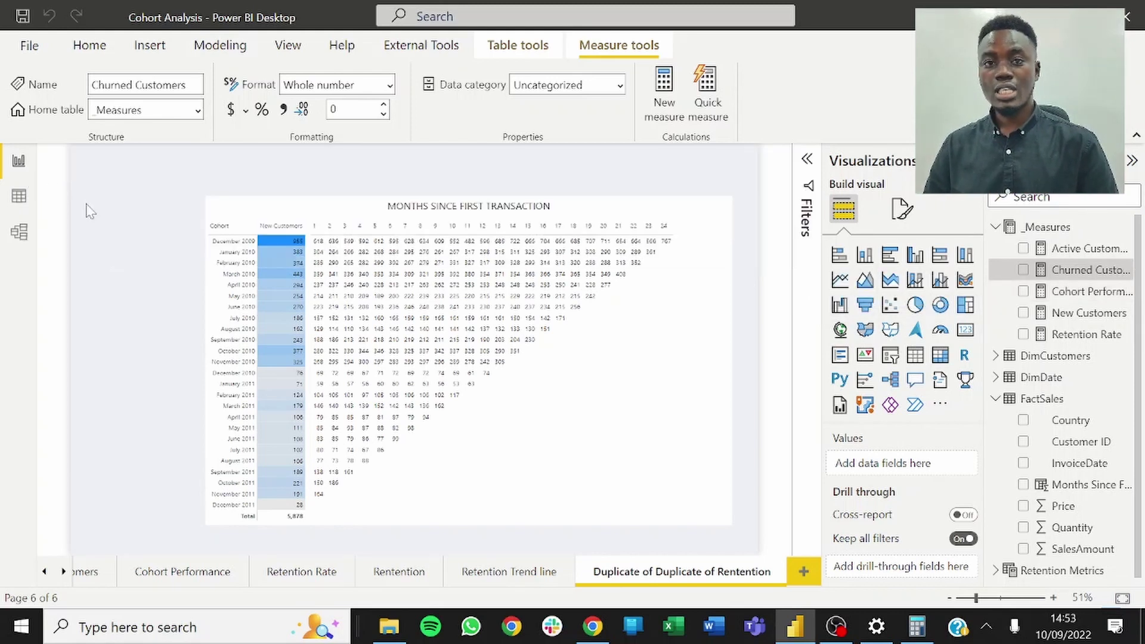
{"action": "left_click", "coordinate": [147, 245]}
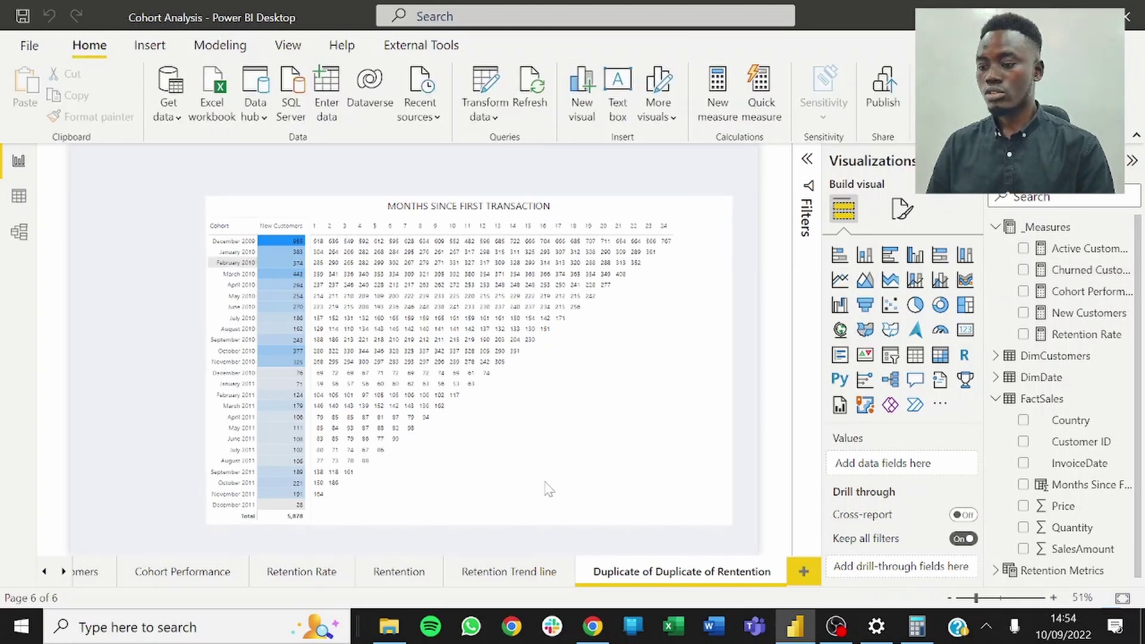
Step: Rename the 'Duplicate of Duplicate of Retention' page to 'Churned Customers'
{"action": "double_click", "coordinate": [631, 574]}
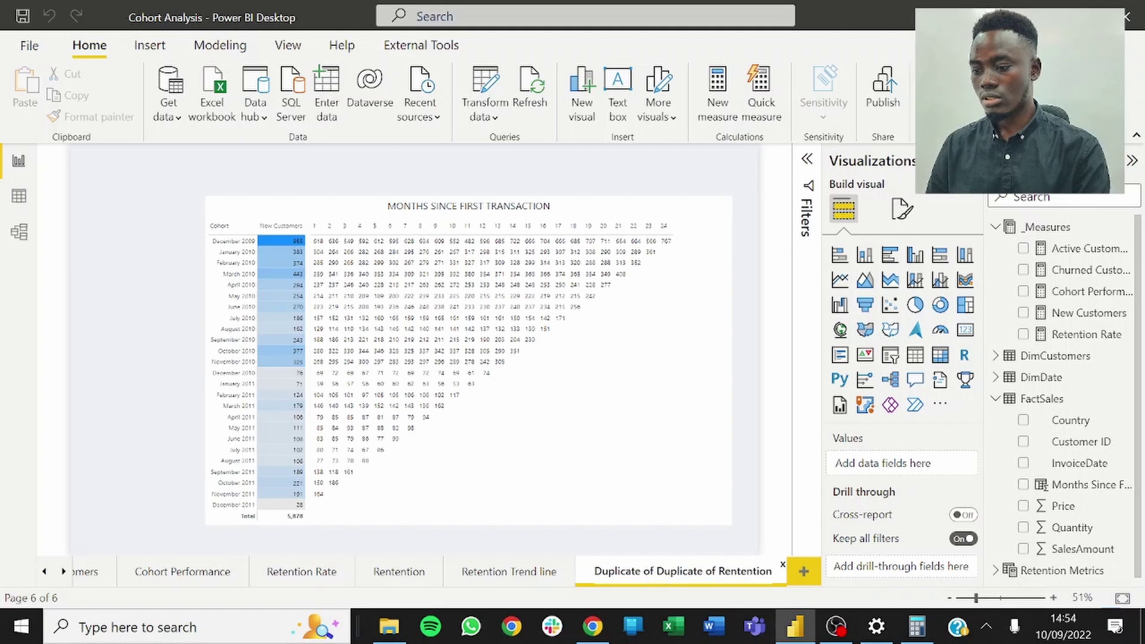
{"action": "key", "text": "ctrl+a"}
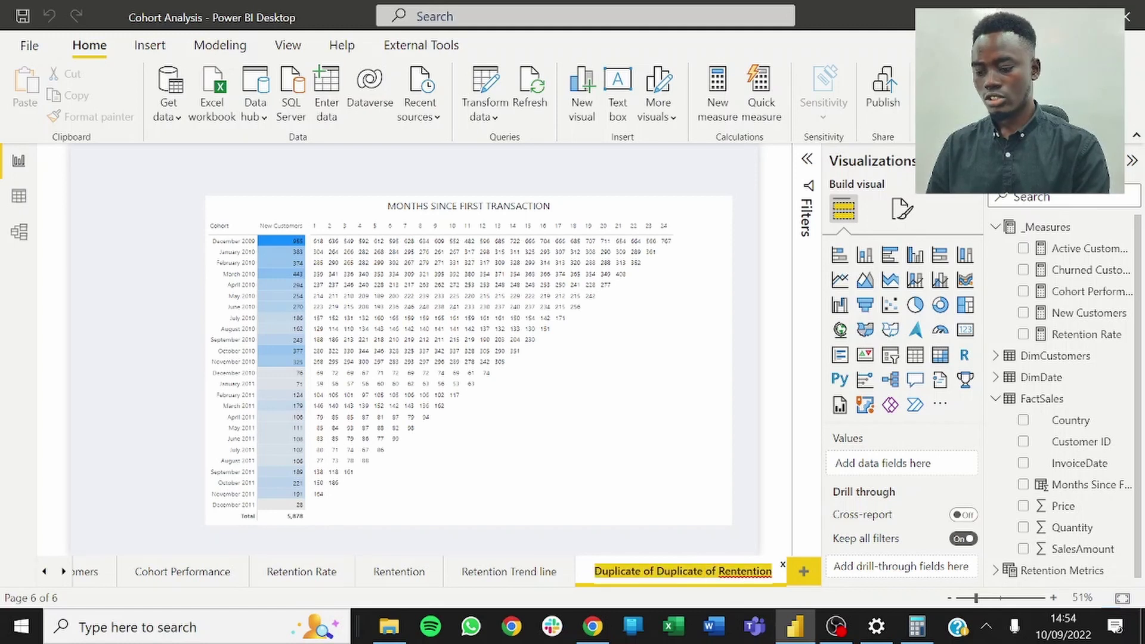
{"action": "type", "text": "Churn "}
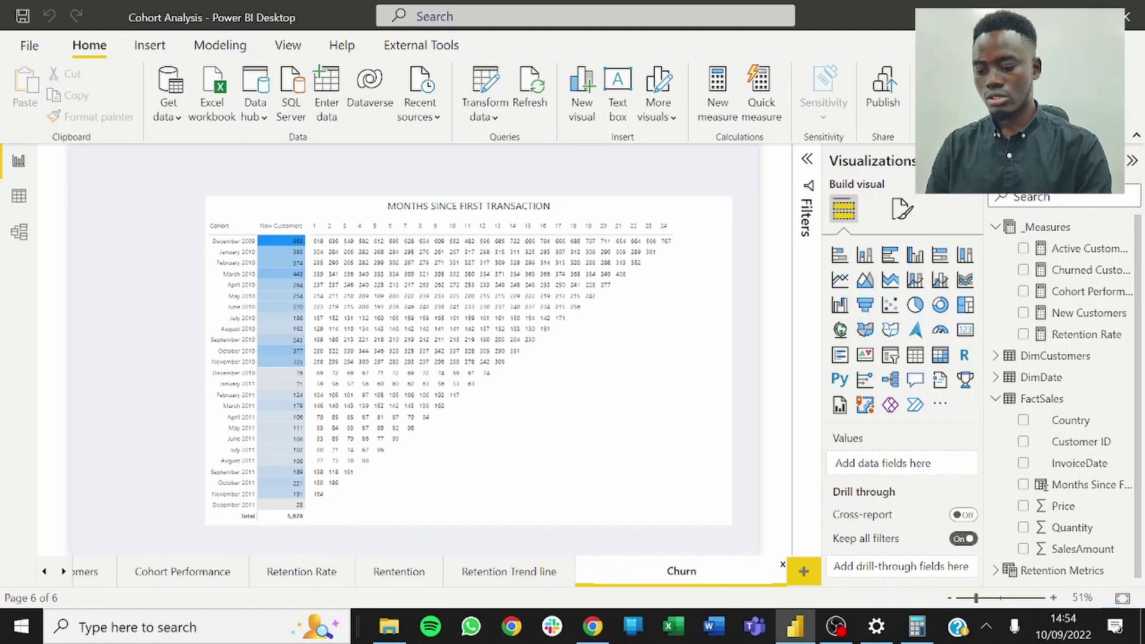
{"action": "type", "text": "ed Cuist"}
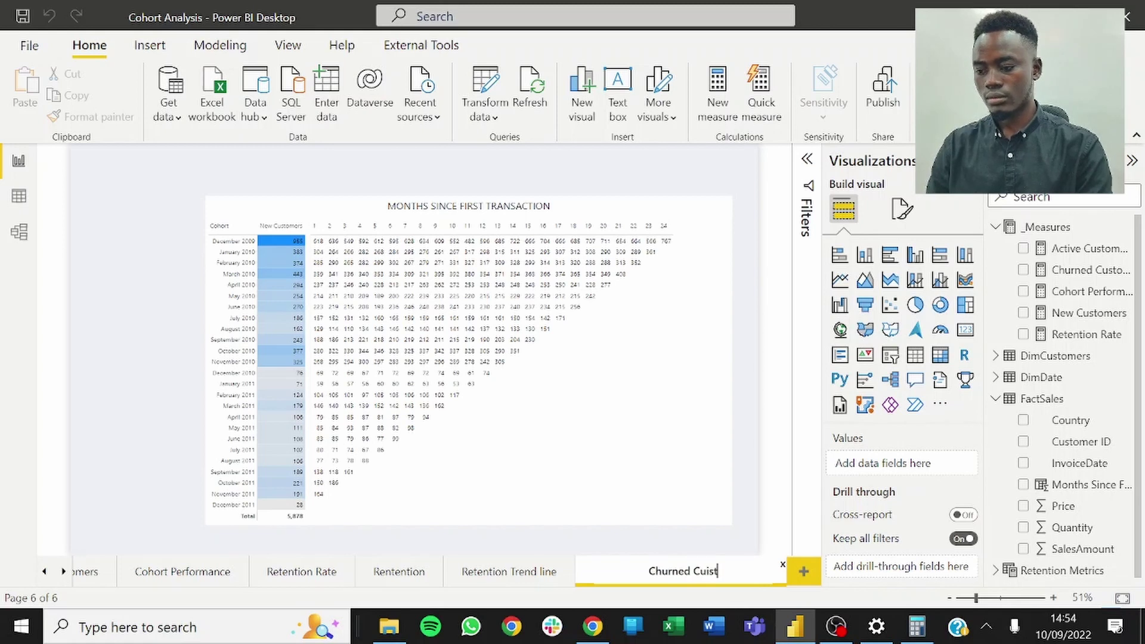
{"action": "key", "text": "BackSpace"}
{"action": "key", "text": "BackSpace"}
{"action": "key", "text": "BackSpace"}
{"action": "type", "text": "stomers"}
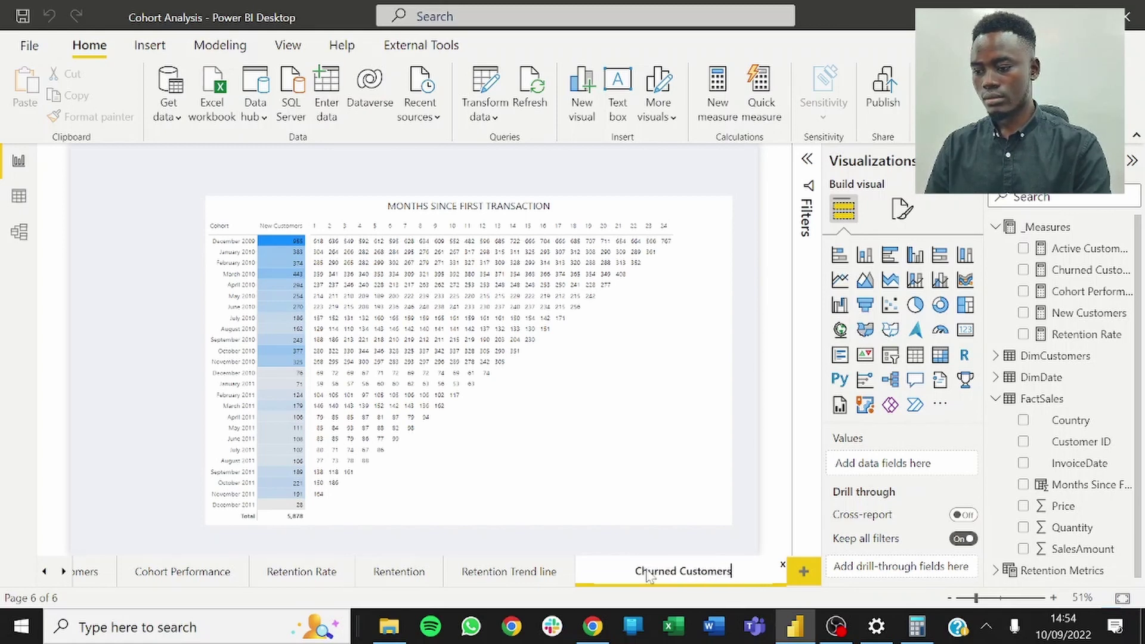
{"action": "key", "text": "Return"}
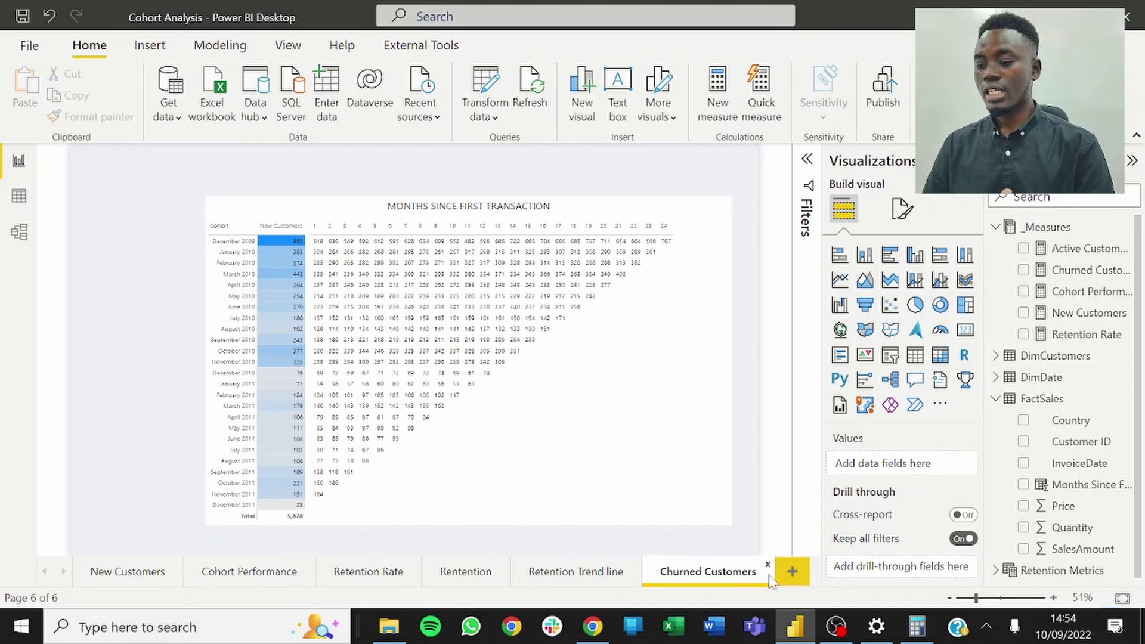
Step: Shade the matrix's Churned Customers values with a light-grey-minimum gradient background, blanks set to Don't format
{"action": "left_click", "coordinate": [725, 525]}
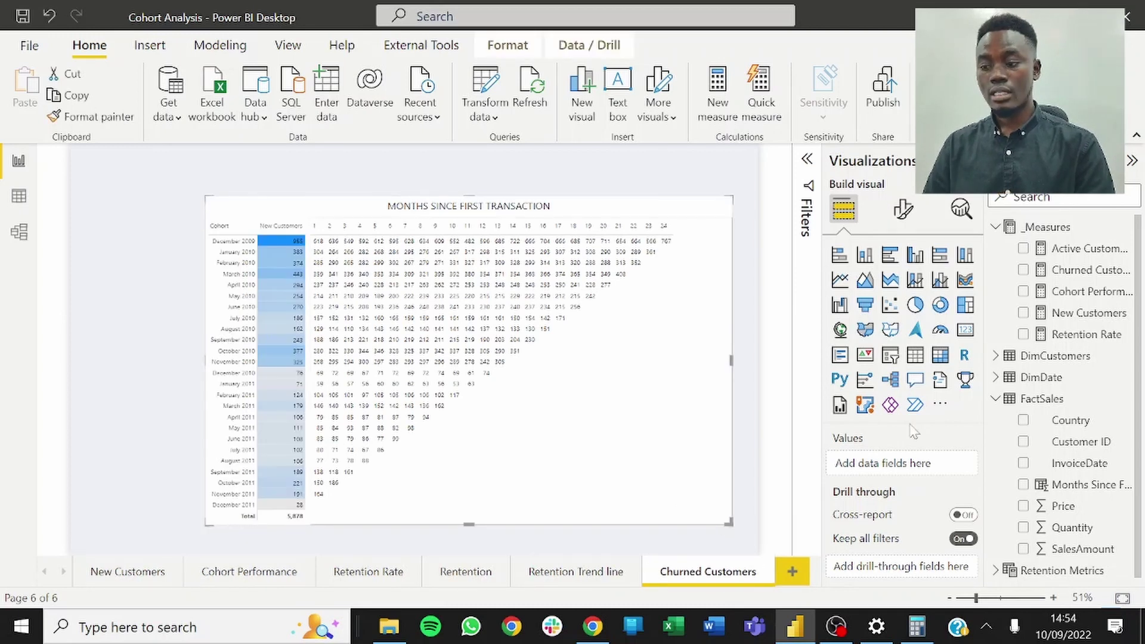
{"action": "left_click", "coordinate": [726, 524]}
{"action": "scroll", "coordinate": [895, 500], "scroll_direction": "down", "scroll_amount": 2}
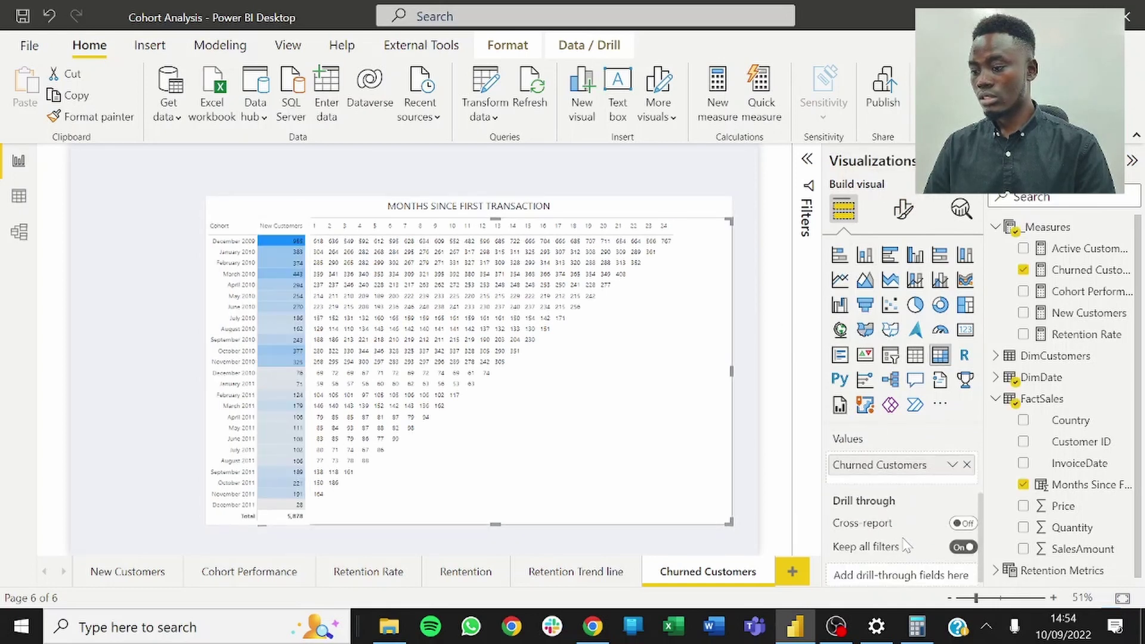
{"action": "left_click", "coordinate": [952, 462]}
{"action": "mouse_move", "coordinate": [1046, 391]}
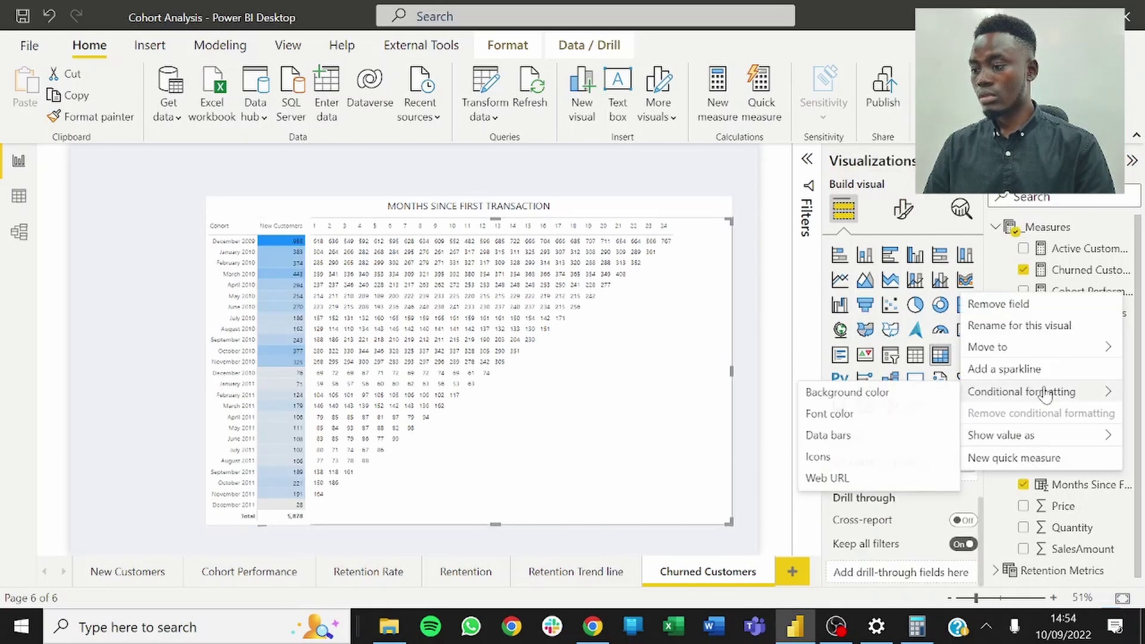
{"action": "left_click", "coordinate": [859, 394]}
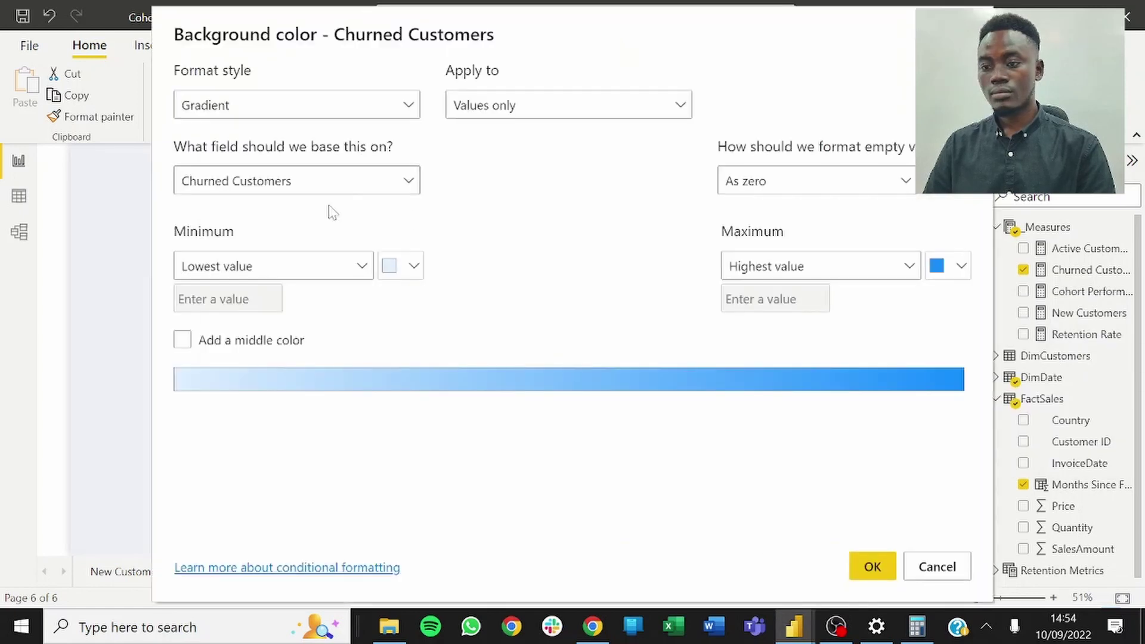
{"action": "left_click", "coordinate": [388, 266]}
{"action": "left_click", "coordinate": [401, 337]}
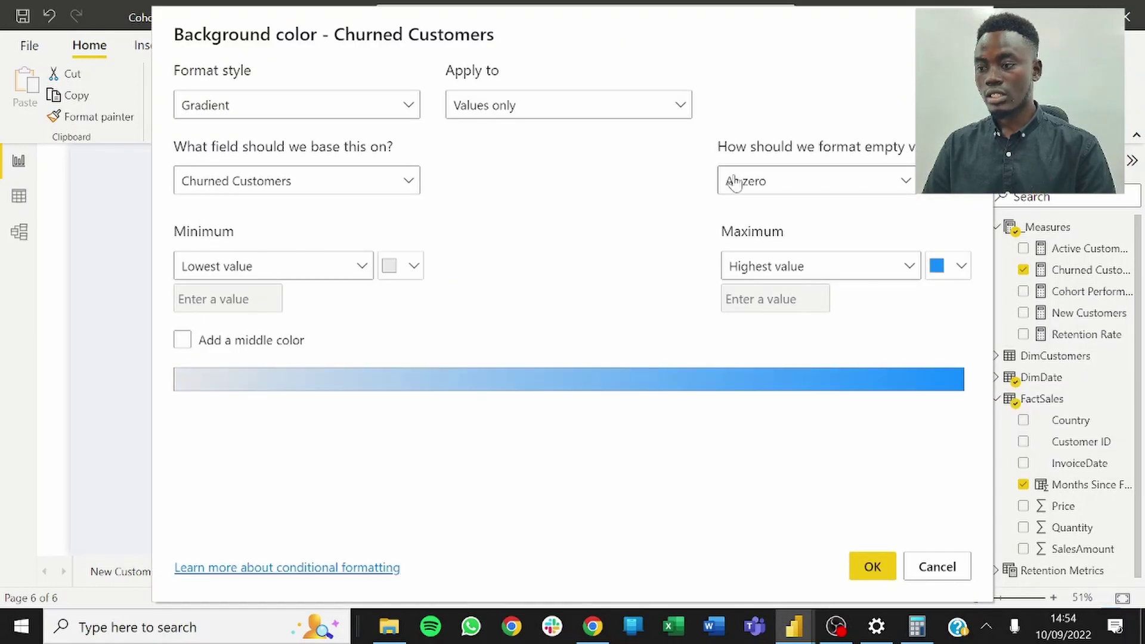
{"action": "left_click", "coordinate": [734, 182]}
{"action": "left_click", "coordinate": [778, 210]}
{"action": "left_click", "coordinate": [871, 568]}
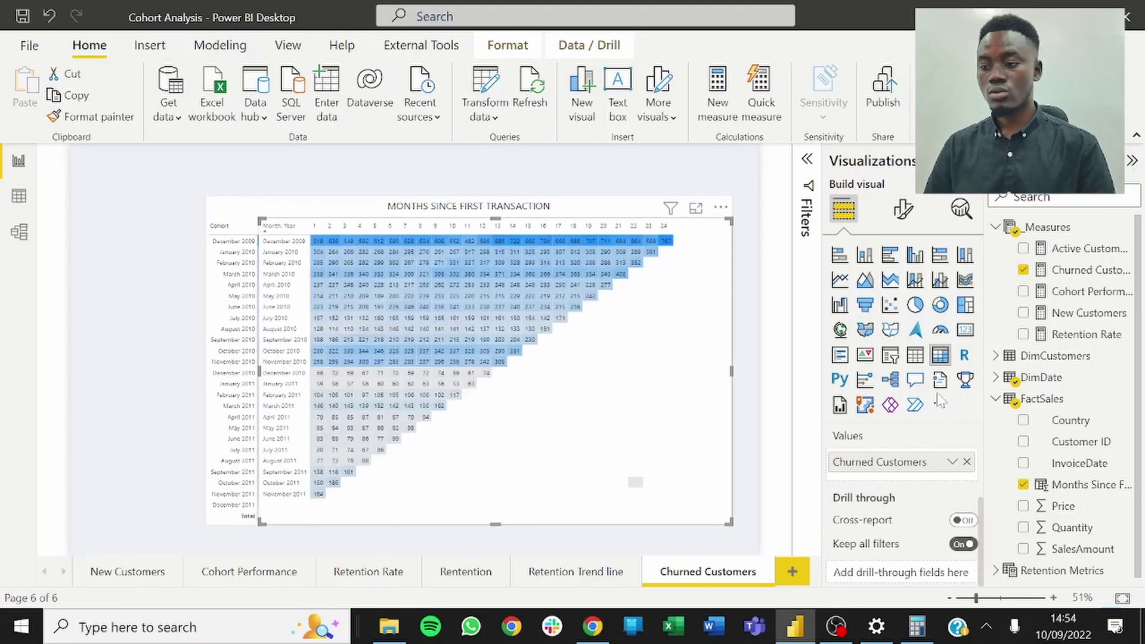
{"action": "left_click", "coordinate": [755, 431]}
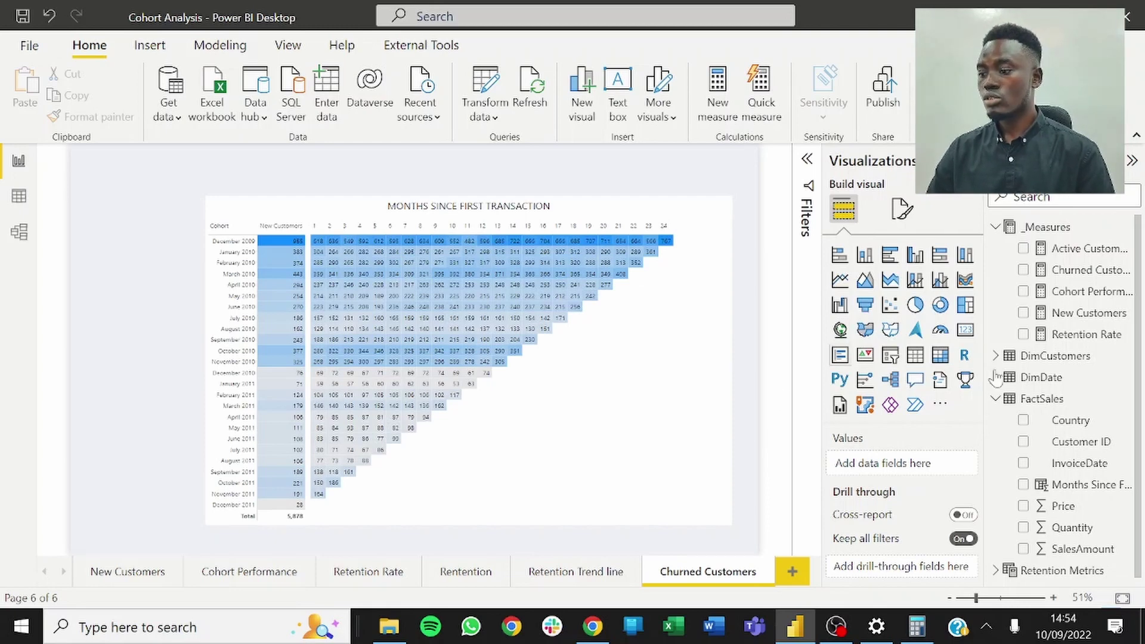
Step: Create a new measure in the _Measures table and clear its default name
{"action": "left_click", "coordinate": [1127, 227]}
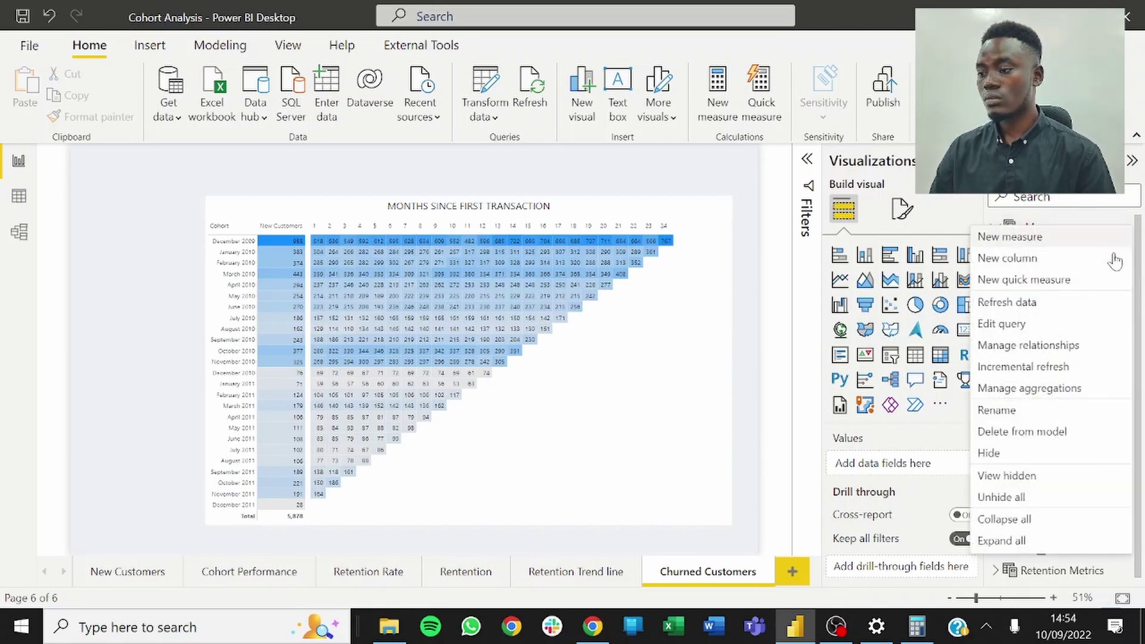
{"action": "left_click", "coordinate": [1080, 243]}
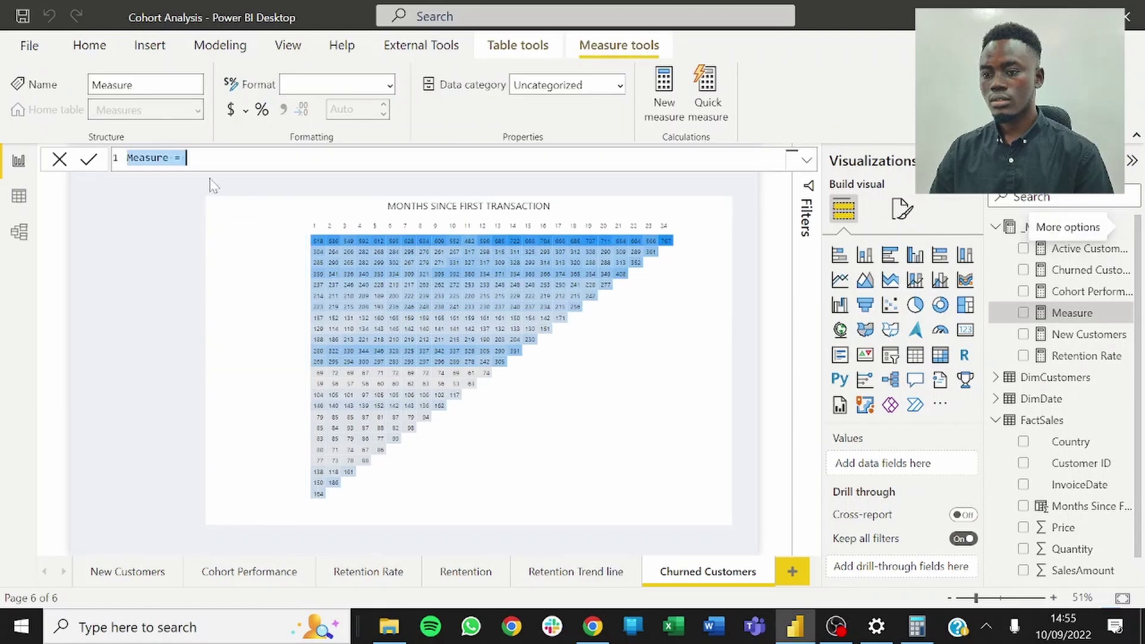
{"action": "left_click", "coordinate": [157, 157]}
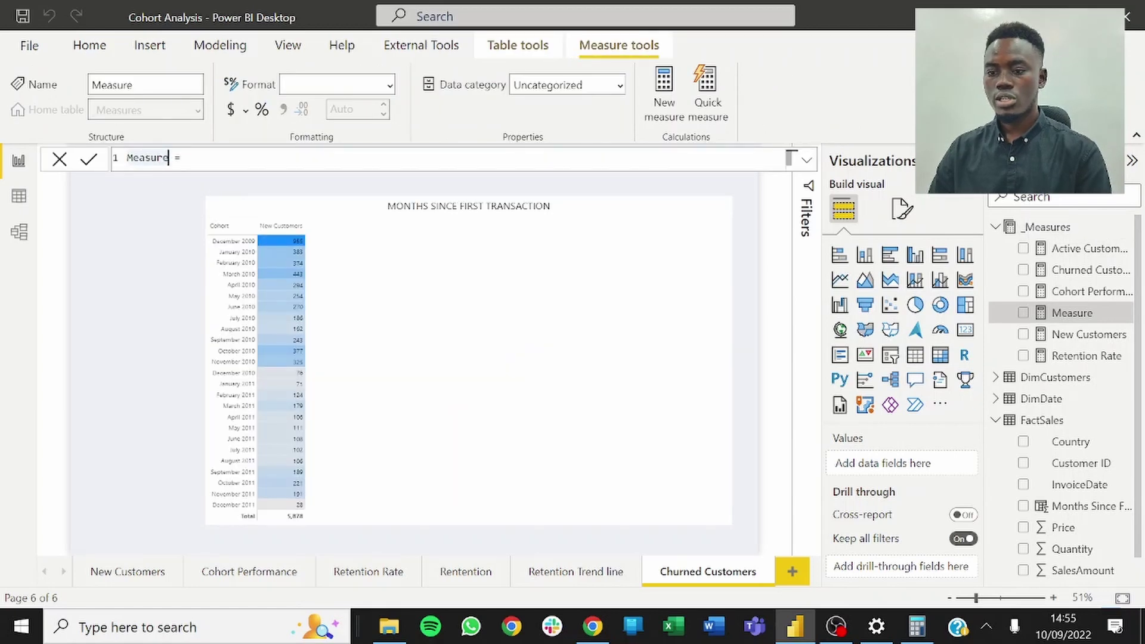
{"action": "key", "text": "BackSpace"}
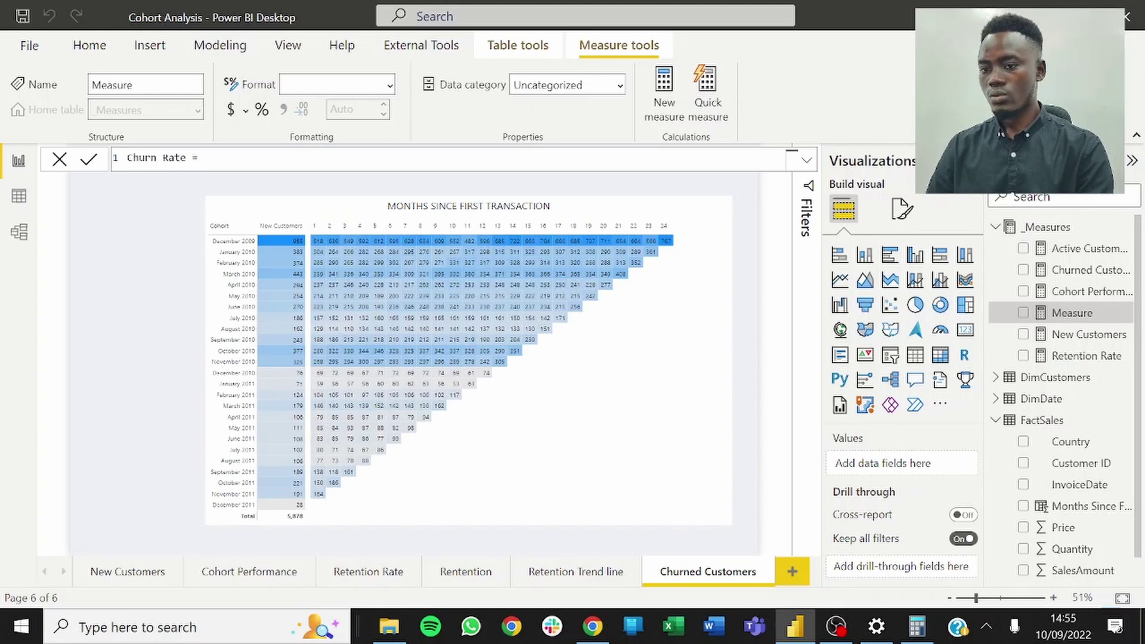
{"action": "key", "text": "shift+Return"}
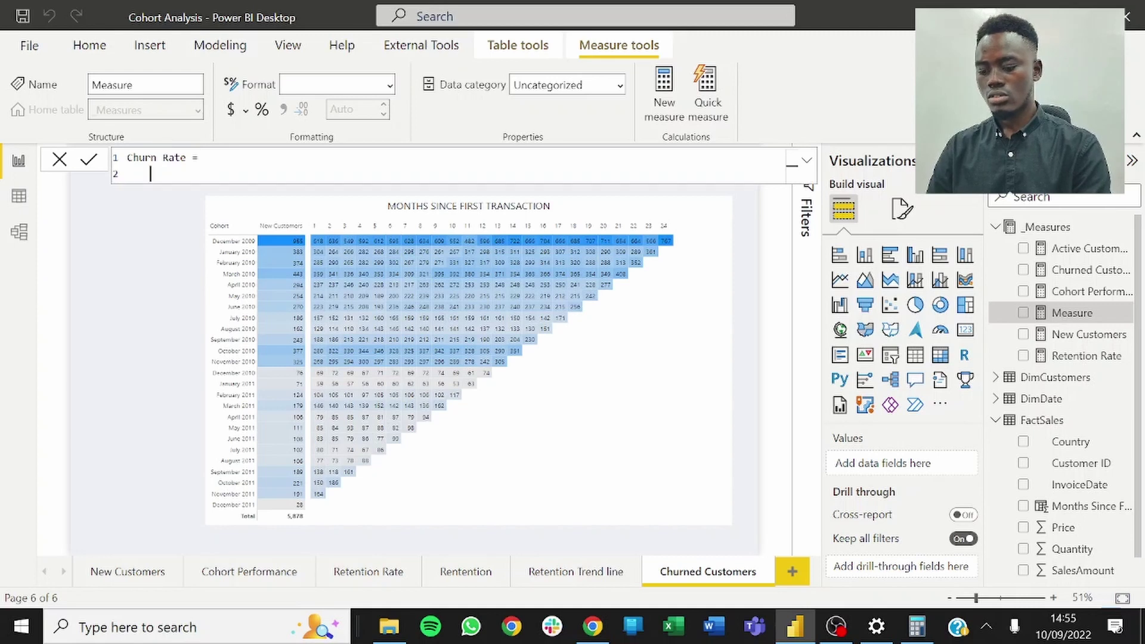
Step: Define Churn Rate as DIVIDE([Churned Customers], [New Customers]) and commit the measure
{"action": "type", "text": "div"}
{"action": "key", "text": "Tab"}
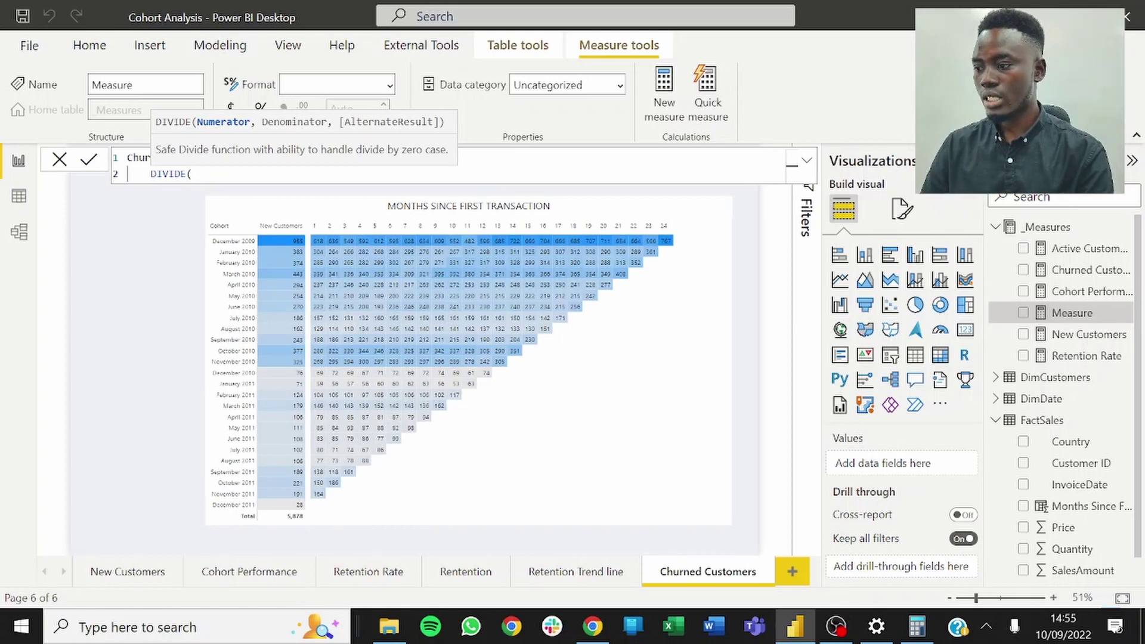
{"action": "type", "text": "[Ch"}
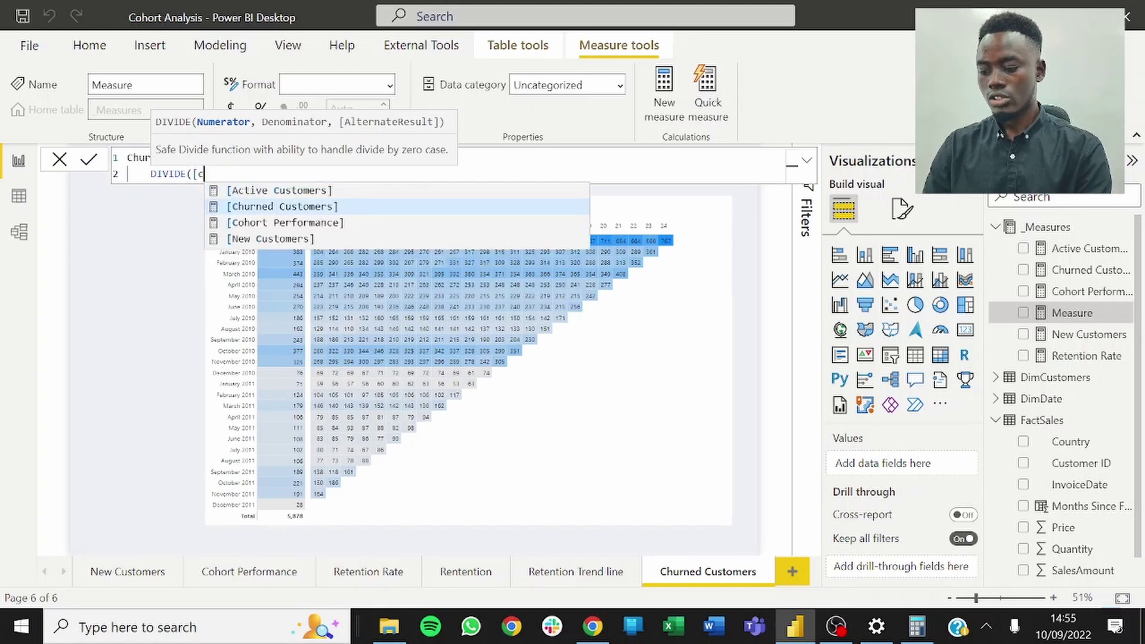
{"action": "key", "text": "Tab"}
{"action": "type", "text": ", "}
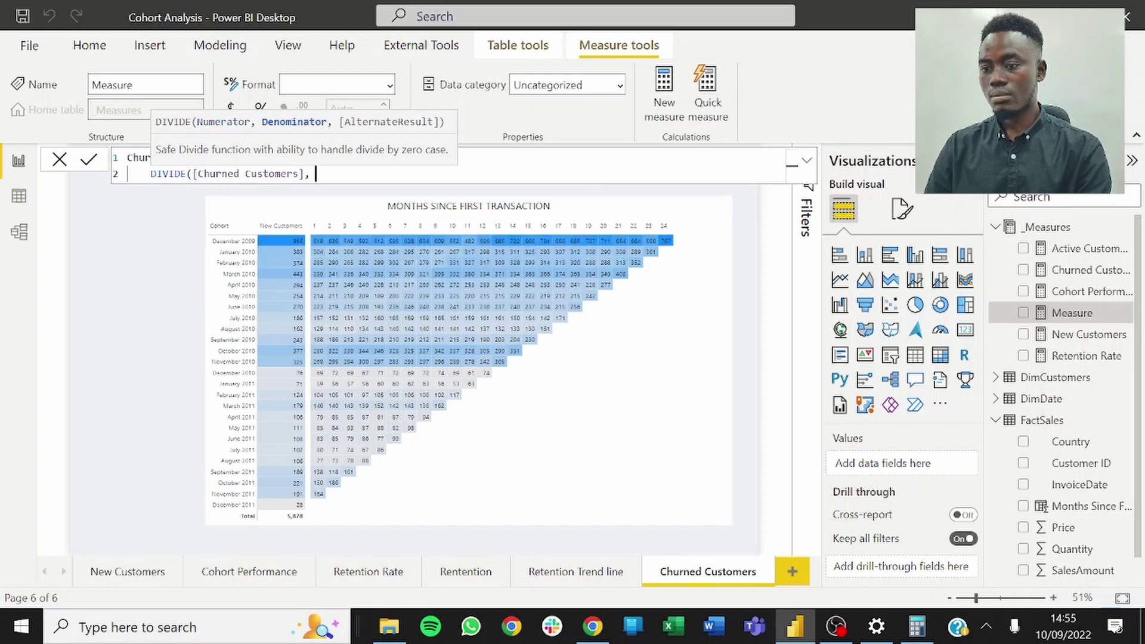
{"action": "type", "text": "[Ne"}
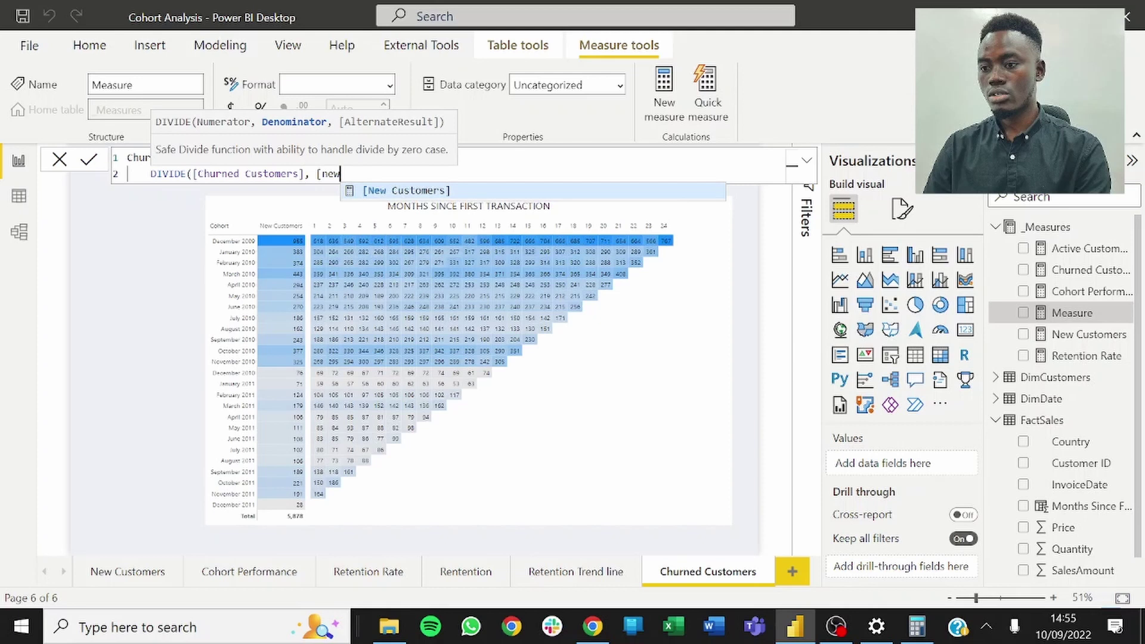
{"action": "key", "text": "Tab"}
{"action": "type", "text": ")"}
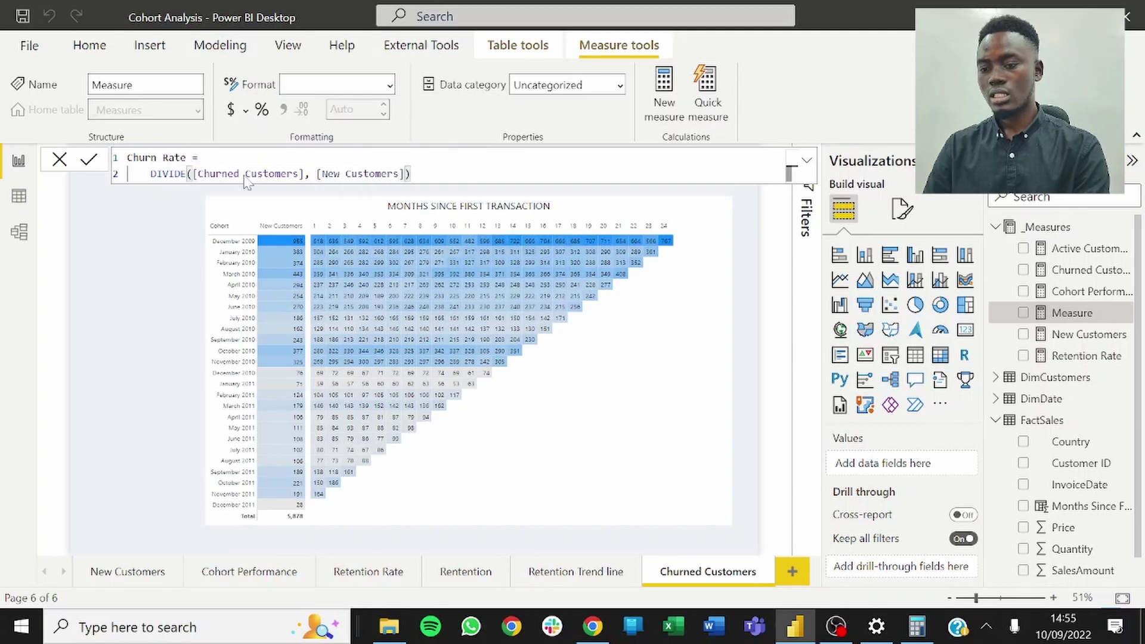
{"action": "key", "text": "Return"}
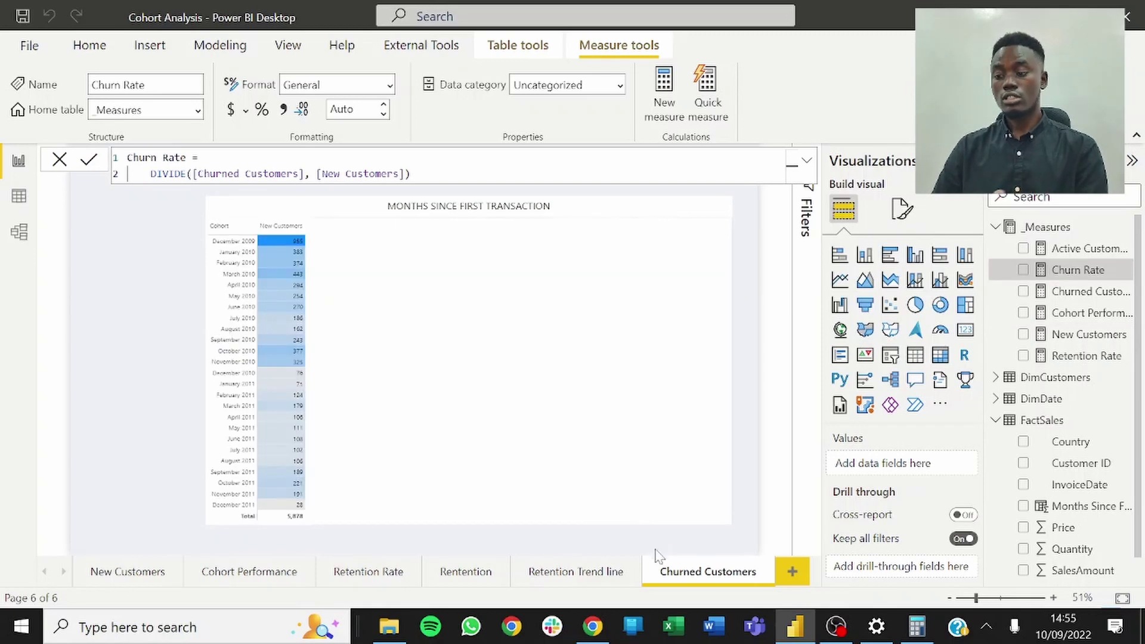
Step: Duplicate the Churned Customers page and swap the matrix values from Churned Customers to Churn Rate
{"action": "right_click", "coordinate": [697, 576]}
{"action": "left_click", "coordinate": [766, 497]}
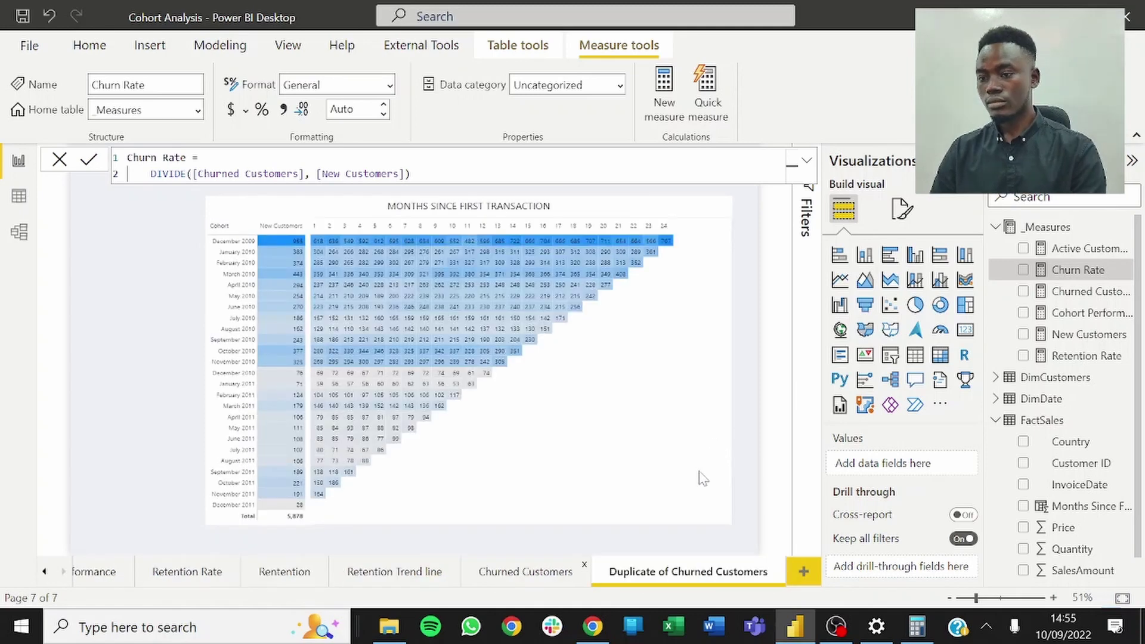
{"action": "left_click", "coordinate": [716, 525]}
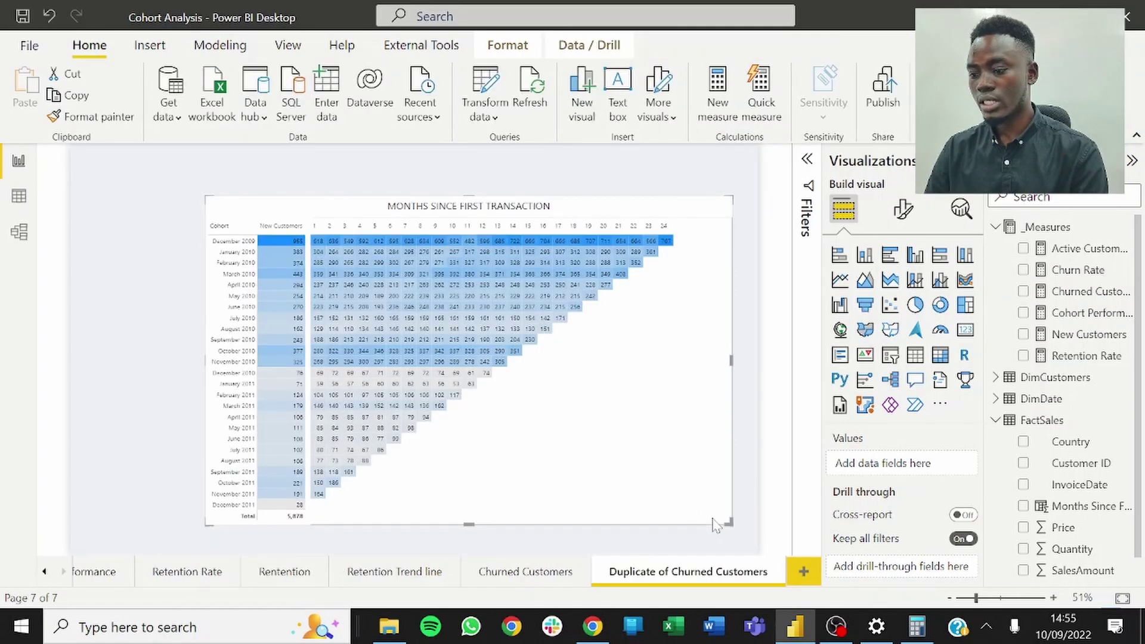
{"action": "scroll", "coordinate": [933, 537], "scroll_direction": "down", "scroll_amount": 3}
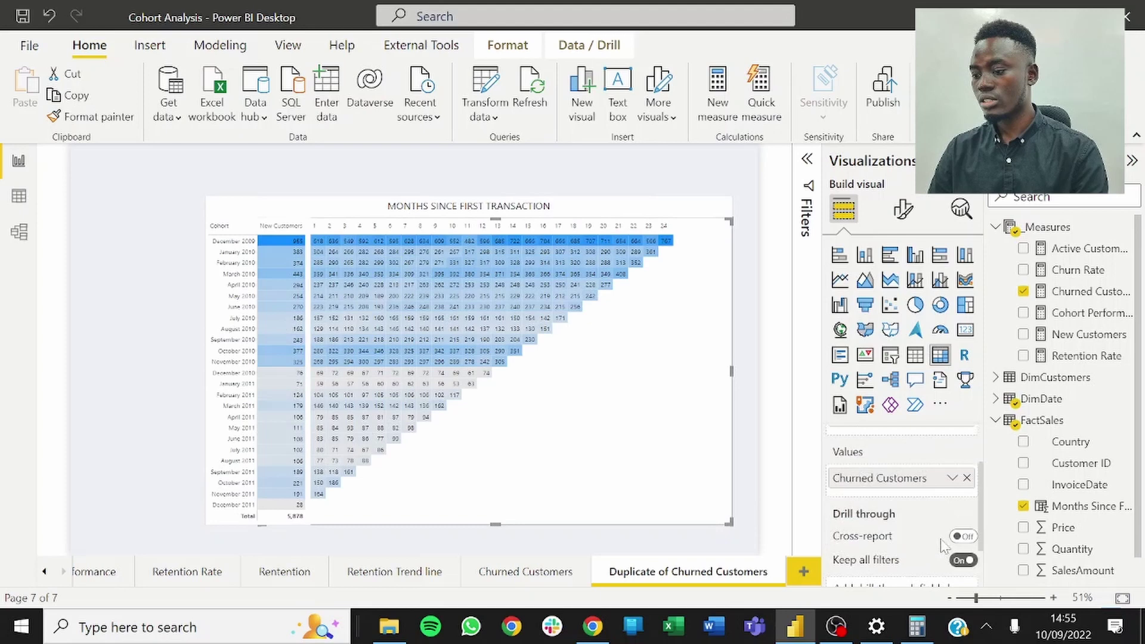
{"action": "left_click", "coordinate": [967, 461]}
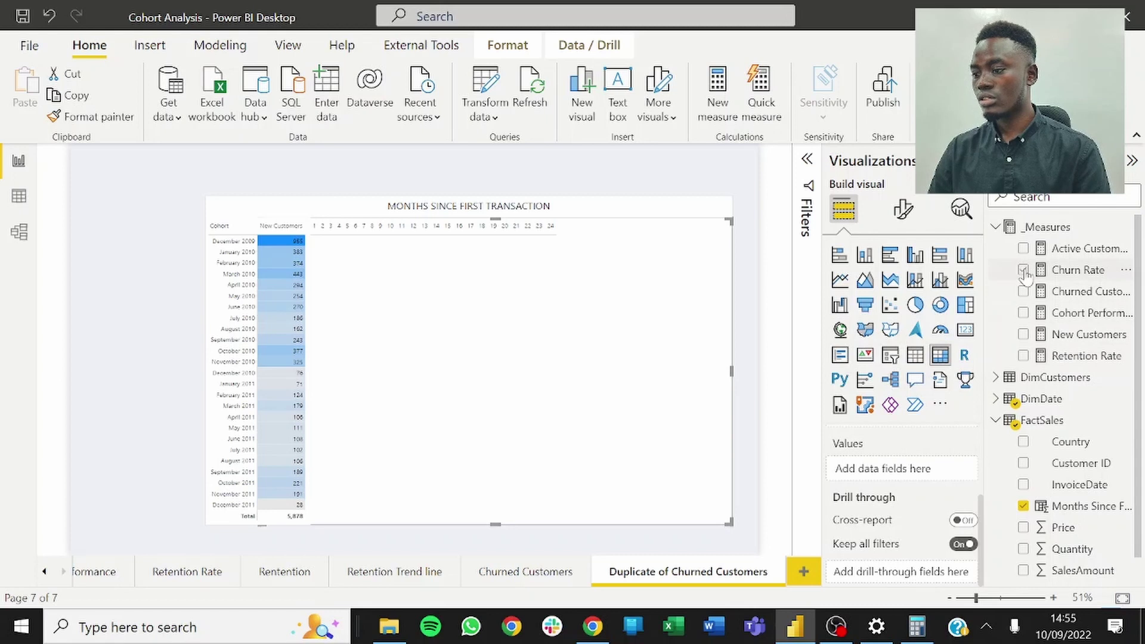
{"action": "left_click", "coordinate": [1023, 271]}
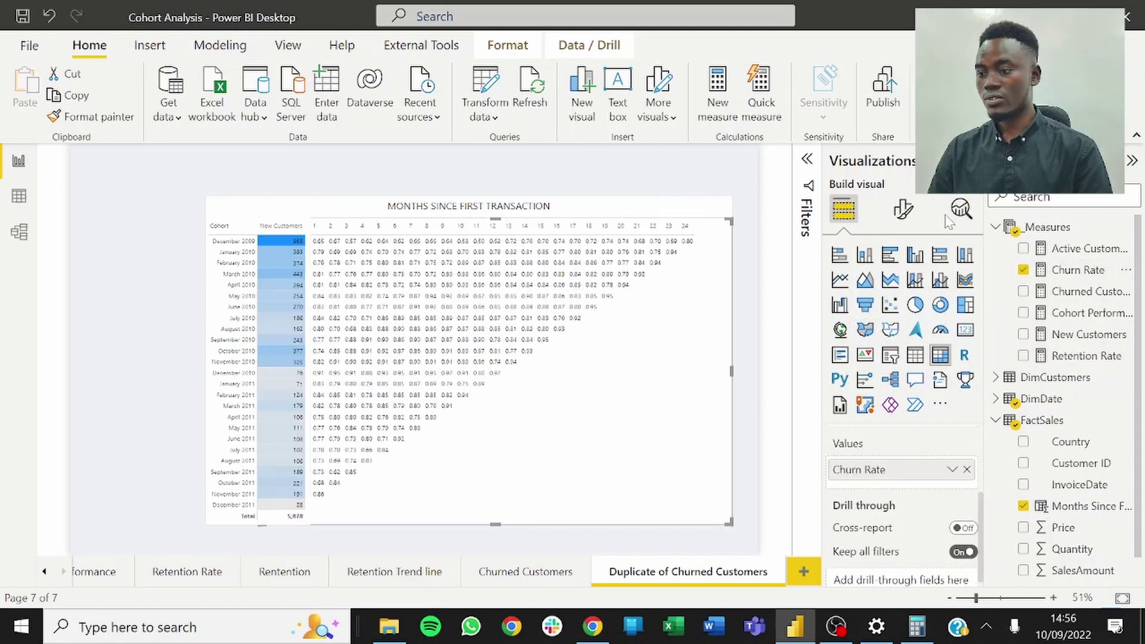
{"action": "left_click", "coordinate": [1079, 270]}
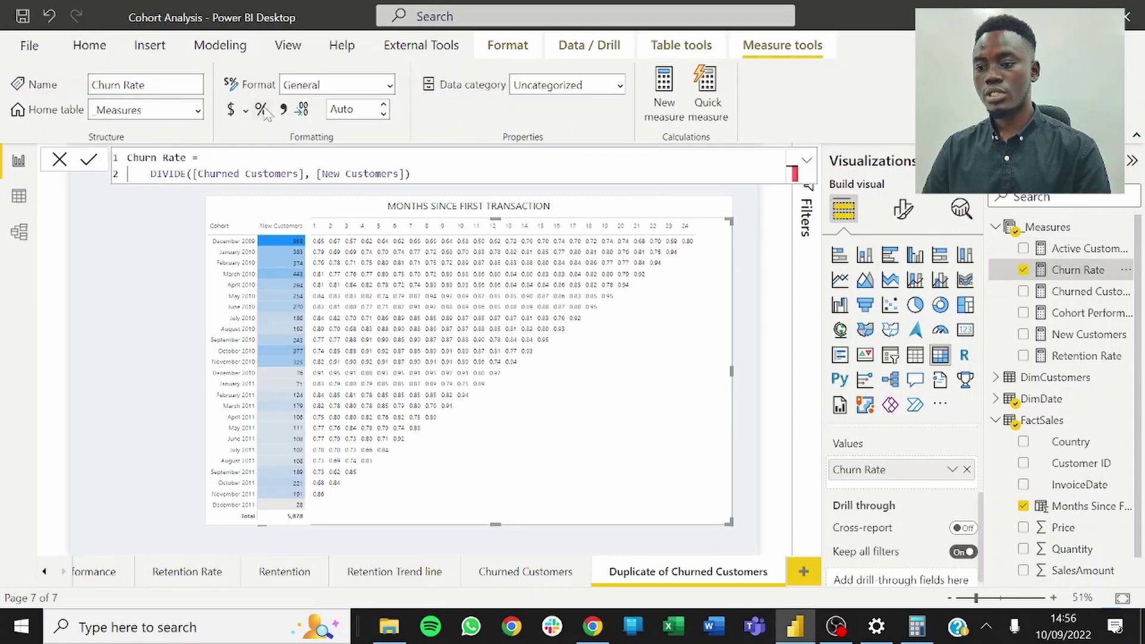
Step: Format the Churn Rate measure as a percentage with 0 decimal places
{"action": "left_click", "coordinate": [262, 110]}
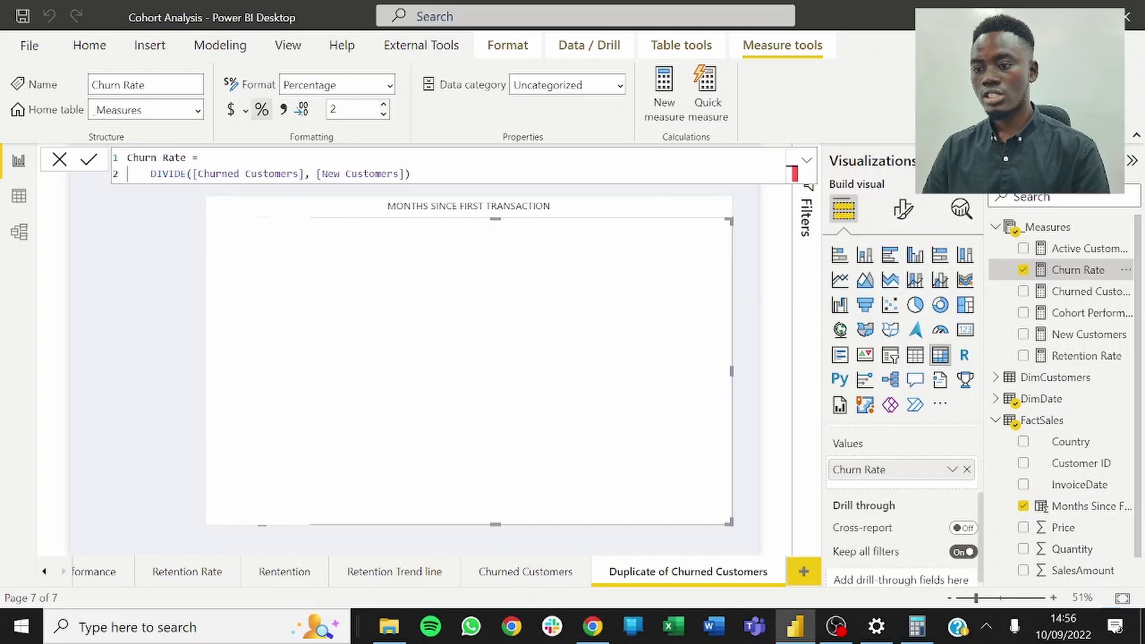
{"action": "type", "text": "0"}
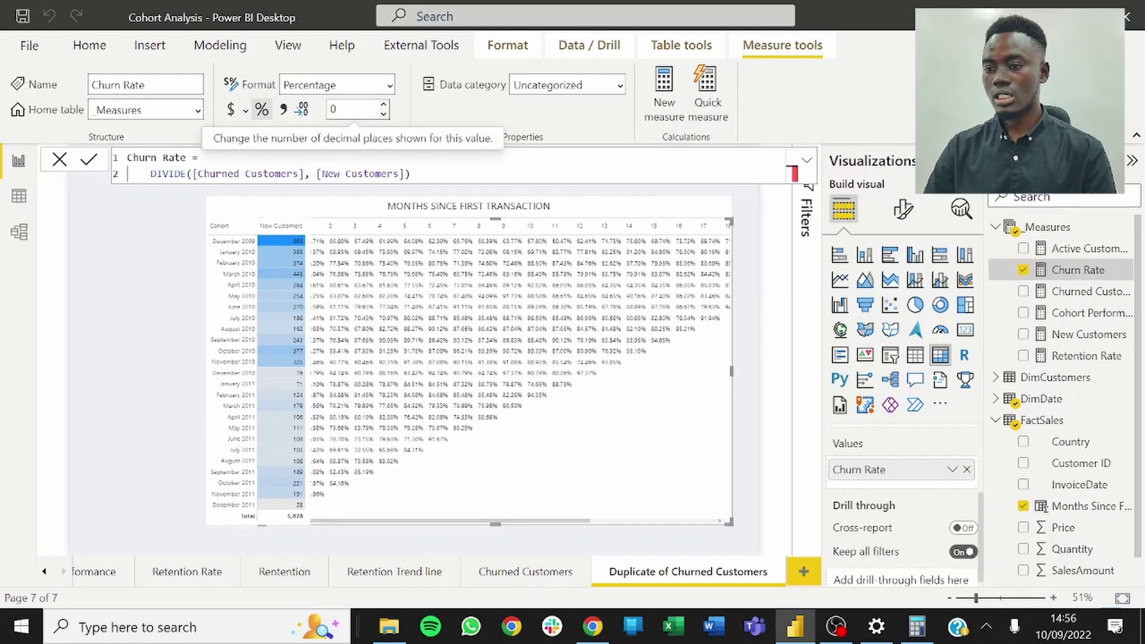
{"action": "key", "text": "BackSpace"}
{"action": "type", "text": "2"}
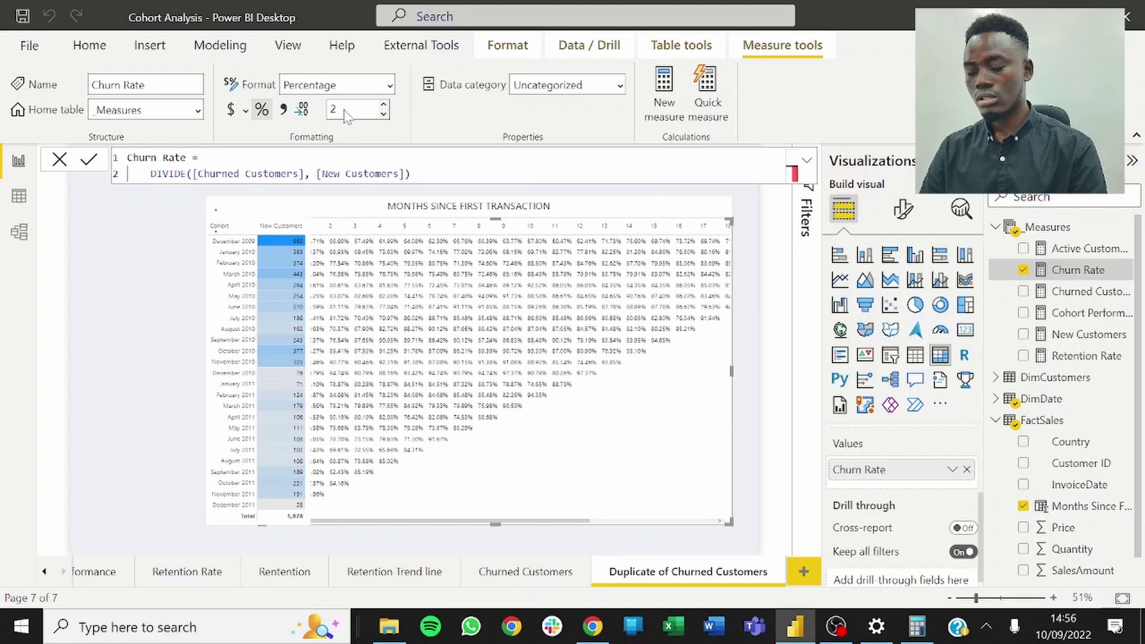
{"action": "key", "text": "Return"}
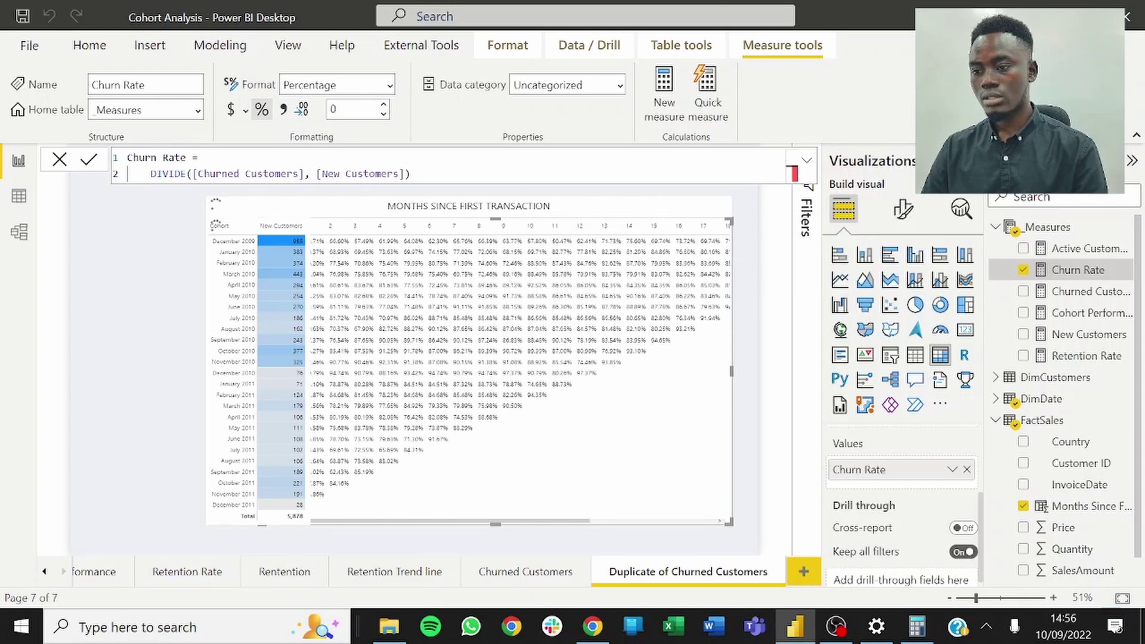
{"action": "left_click", "coordinate": [348, 112]}
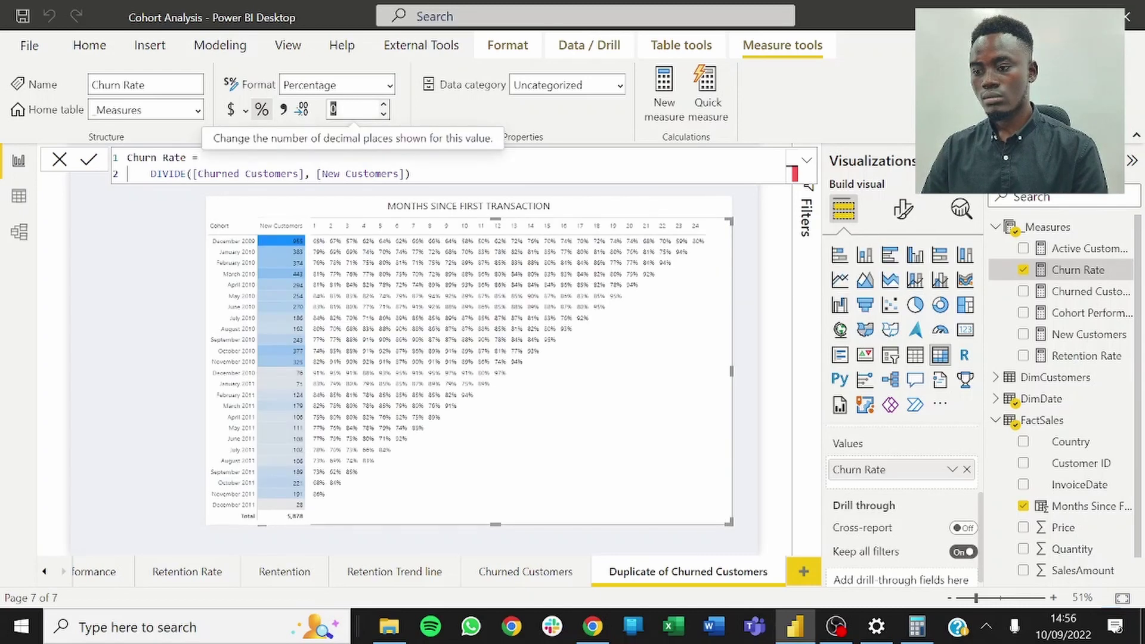
Step: Change the font size of the matrix values in the Format visual pane
{"action": "left_click", "coordinate": [903, 209]}
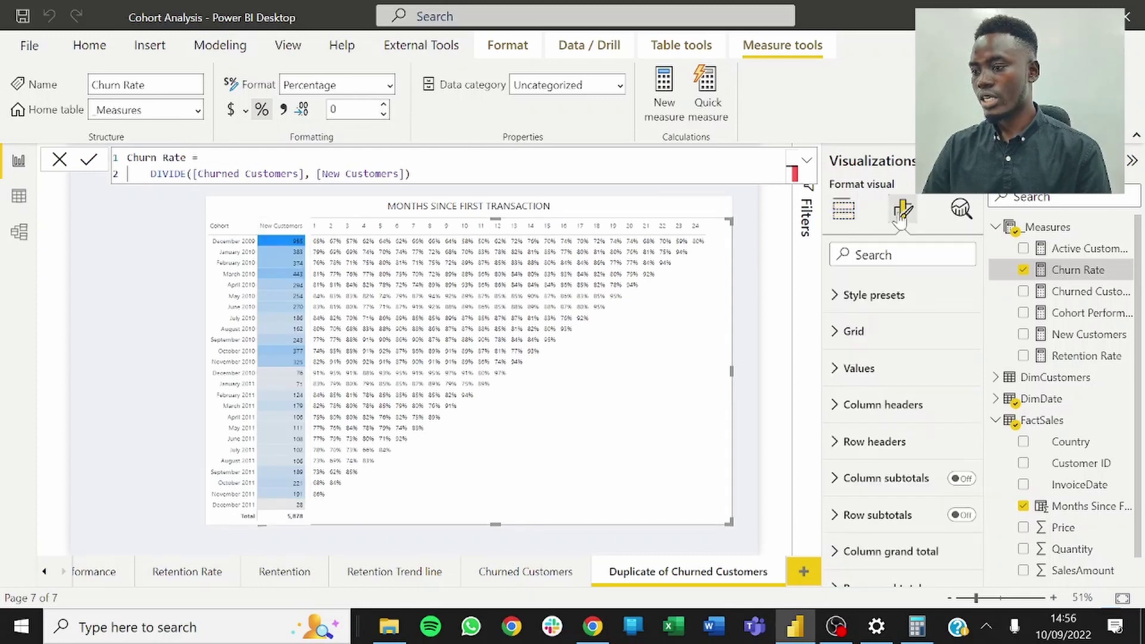
{"action": "scroll", "coordinate": [894, 418], "scroll_direction": "down", "scroll_amount": 2}
{"action": "left_click", "coordinate": [859, 355]}
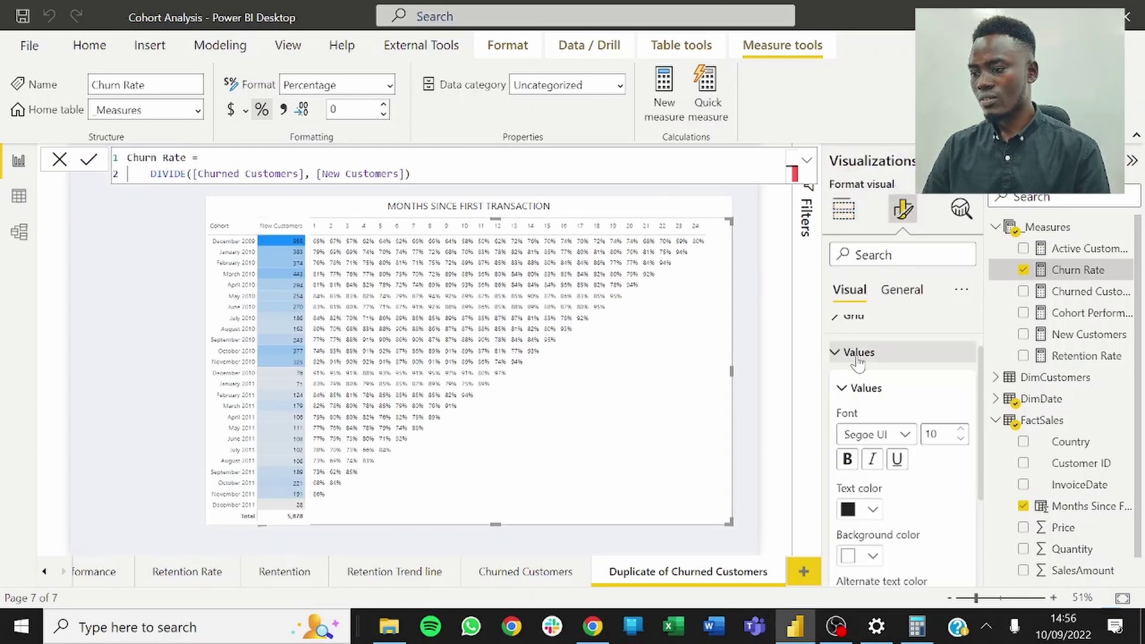
{"action": "left_click_drag", "start_coordinate": [937, 433], "coordinate": [917, 437]}
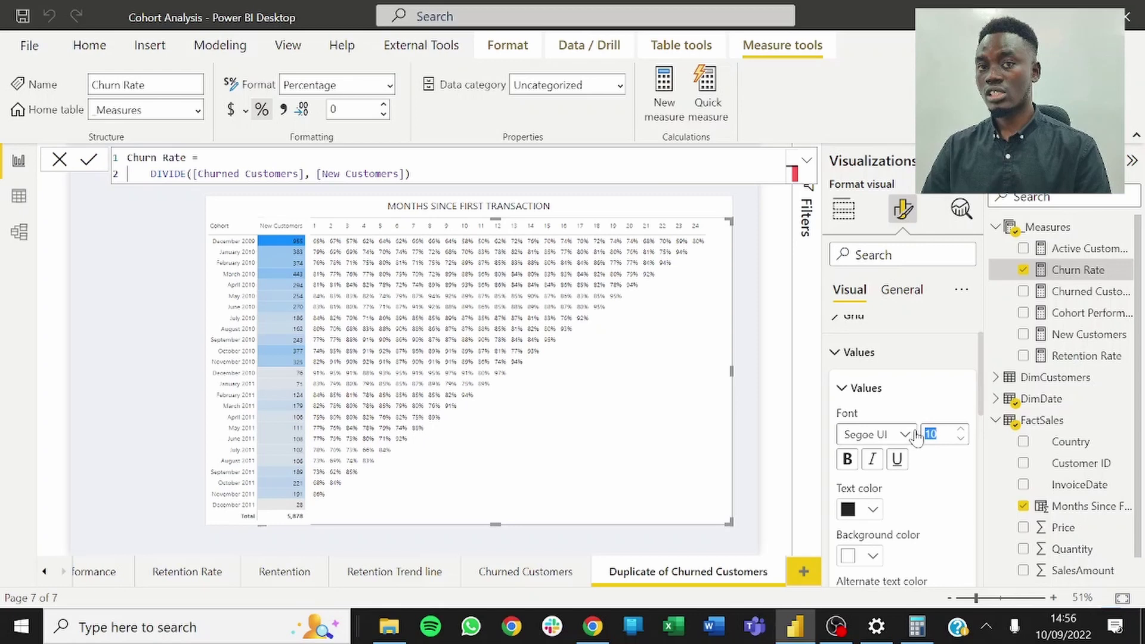
{"action": "type", "text": "14"}
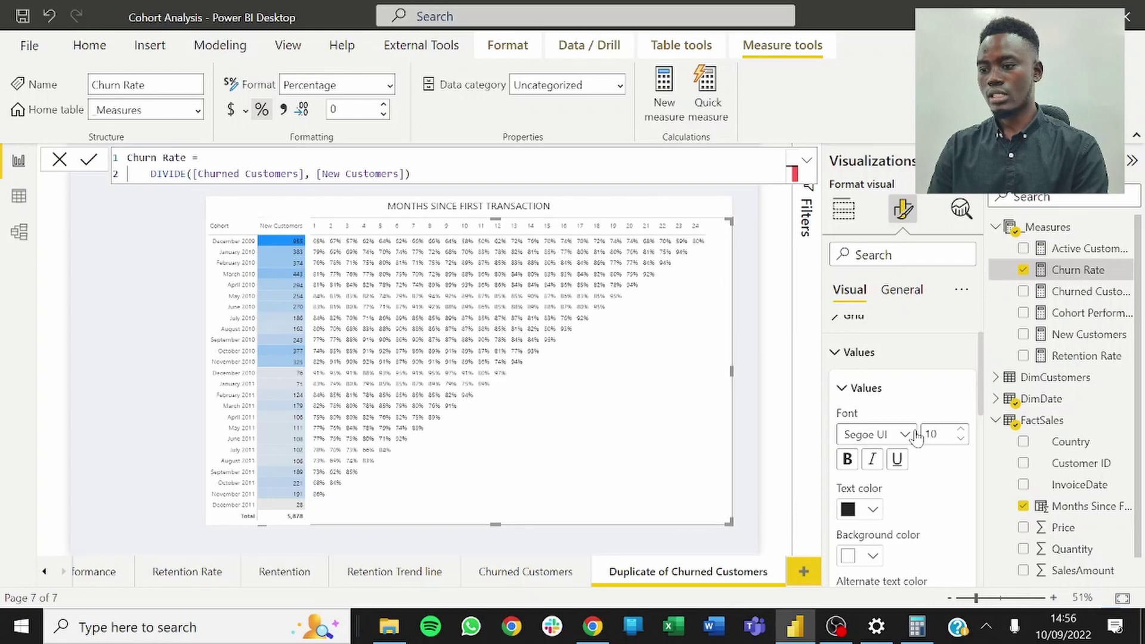
{"action": "scroll", "coordinate": [918, 489], "scroll_direction": "down", "scroll_amount": 2}
{"action": "scroll", "coordinate": [919, 489], "scroll_direction": "down", "scroll_amount": 8}
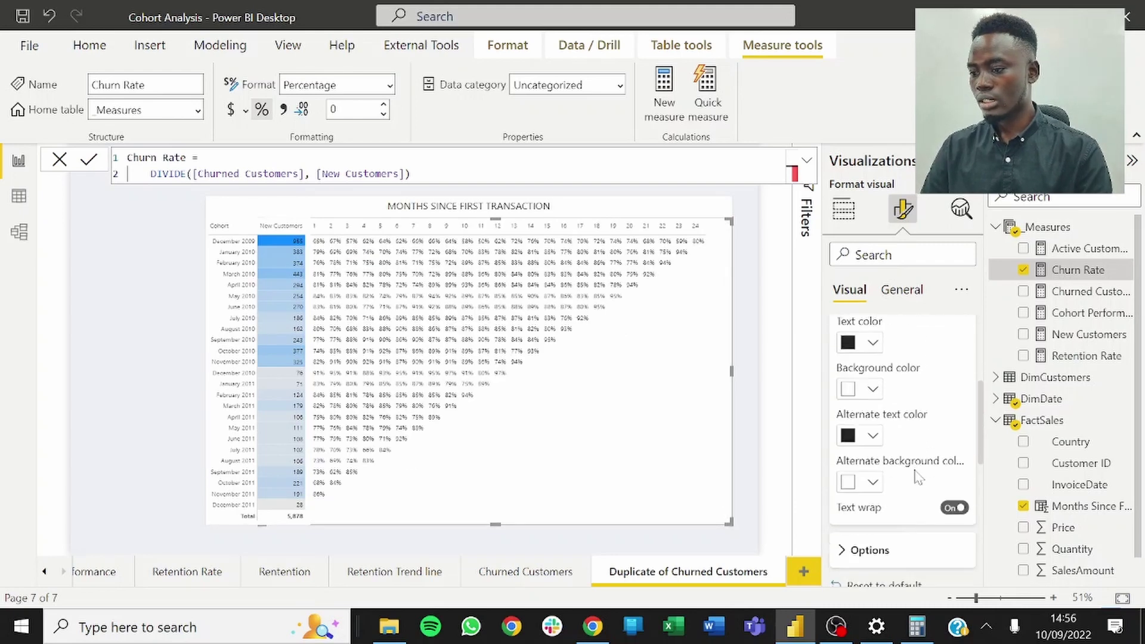
{"action": "scroll", "coordinate": [886, 441], "scroll_direction": "up", "scroll_amount": 5}
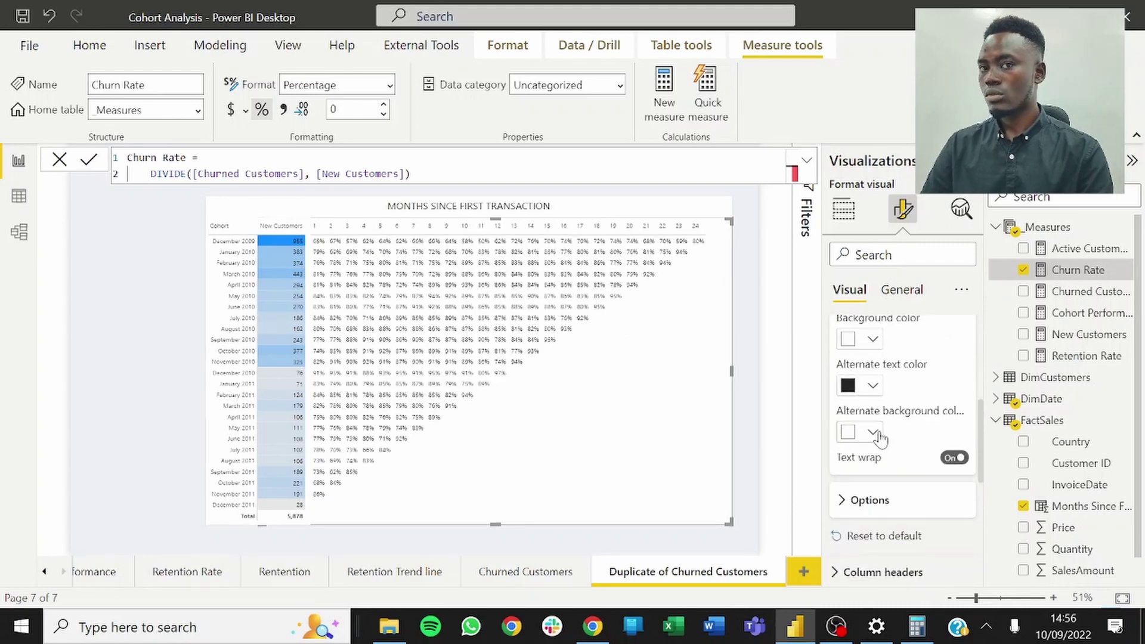
Step: Bring up the Churn Rate field's options in the Build visual pane
{"action": "left_click", "coordinate": [844, 209]}
{"action": "scroll", "coordinate": [899, 471], "scroll_direction": "down", "scroll_amount": 3}
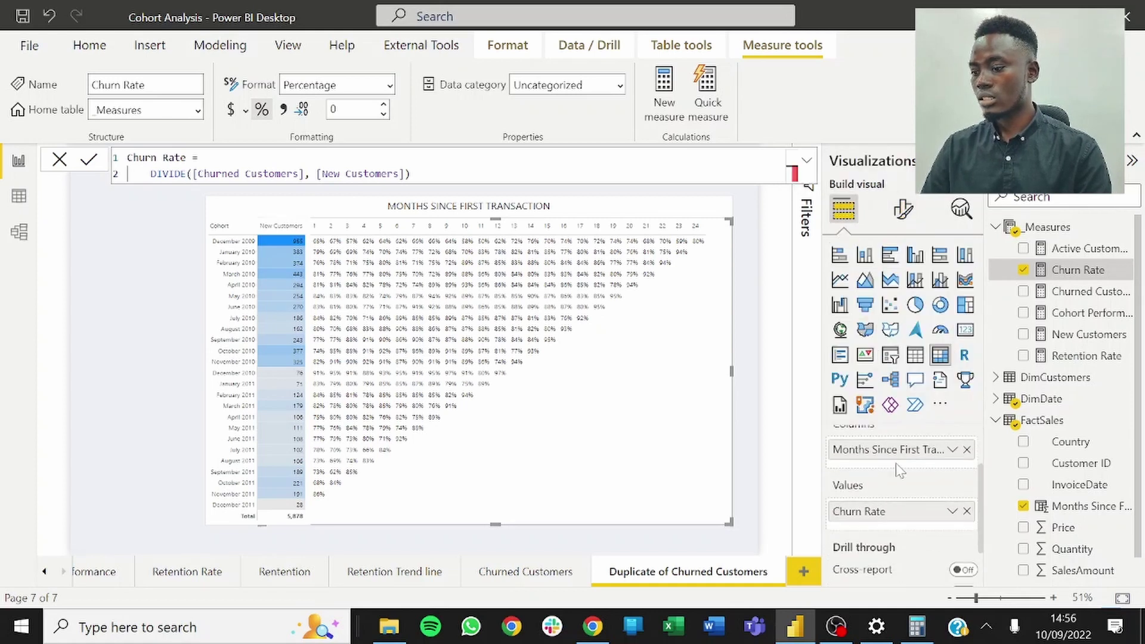
{"action": "scroll", "coordinate": [903, 474], "scroll_direction": "down", "scroll_amount": 2}
{"action": "scroll", "coordinate": [930, 486], "scroll_direction": "up", "scroll_amount": 1}
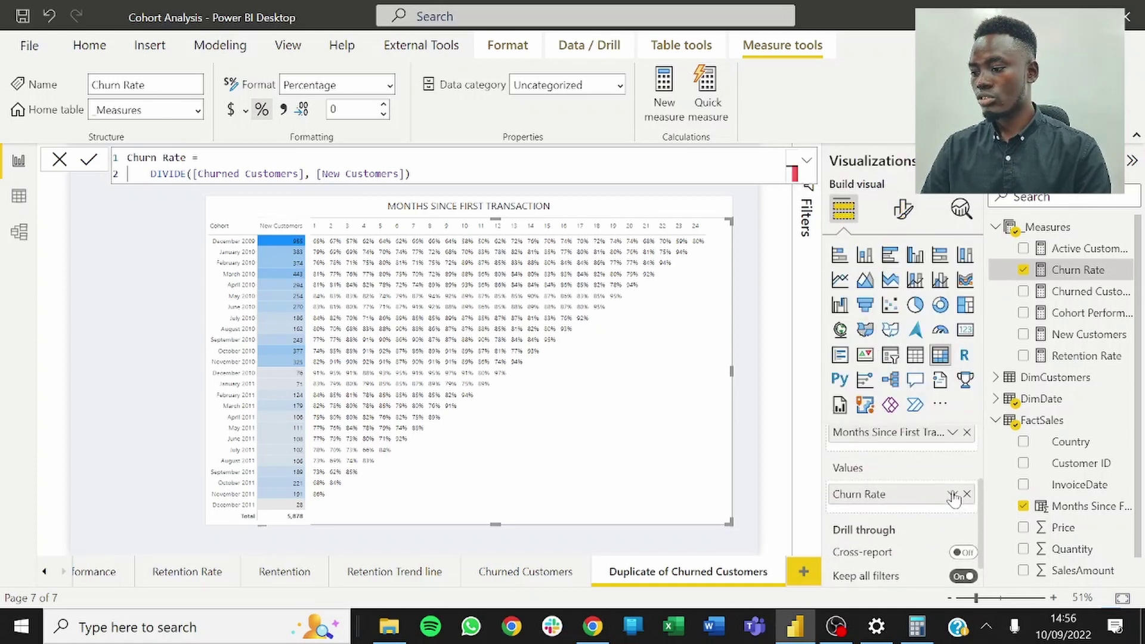
{"action": "left_click", "coordinate": [953, 496]}
Step: Give Churn Rate a gradient background with light grey minimum and blank cells set to Don't format
{"action": "mouse_move", "coordinate": [1059, 424]}
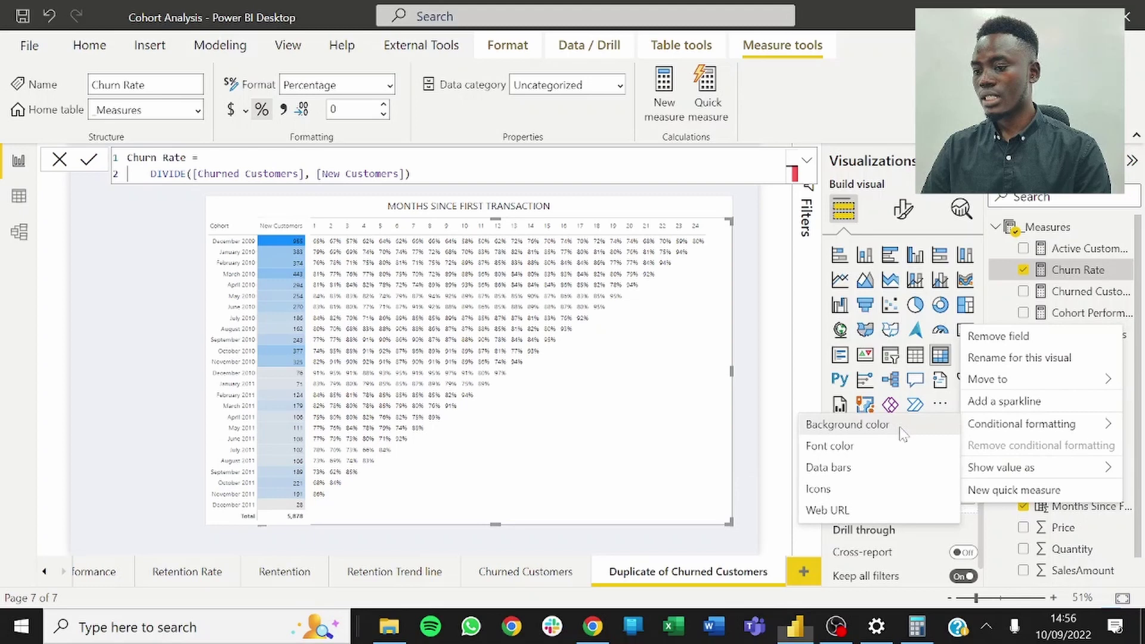
{"action": "left_click", "coordinate": [904, 434]}
{"action": "left_click", "coordinate": [405, 267]}
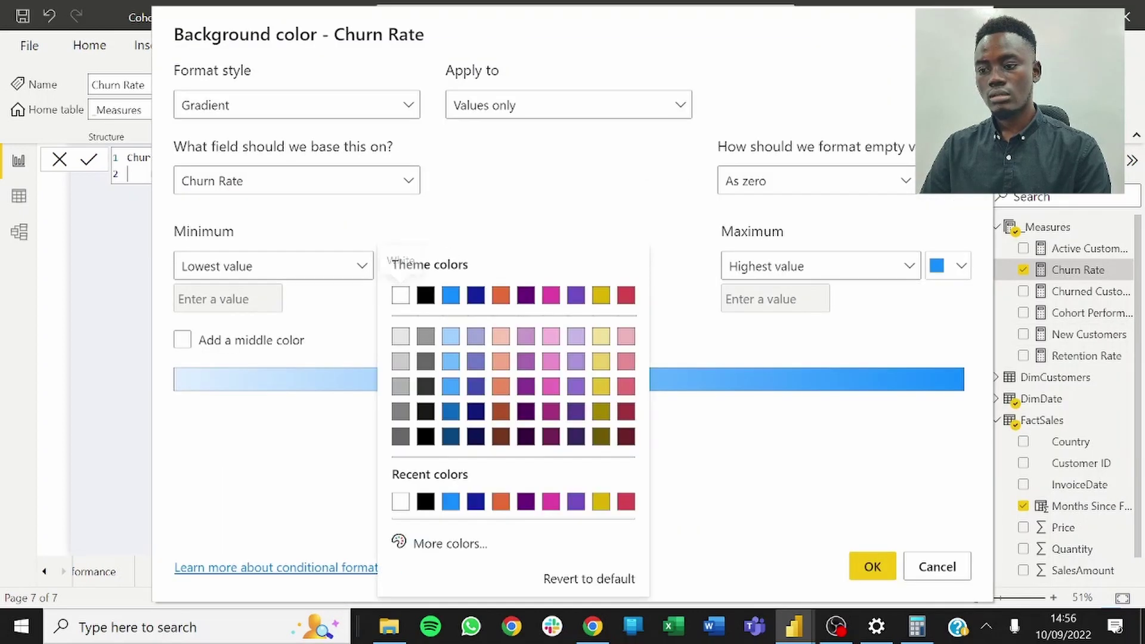
{"action": "left_click", "coordinate": [401, 335]}
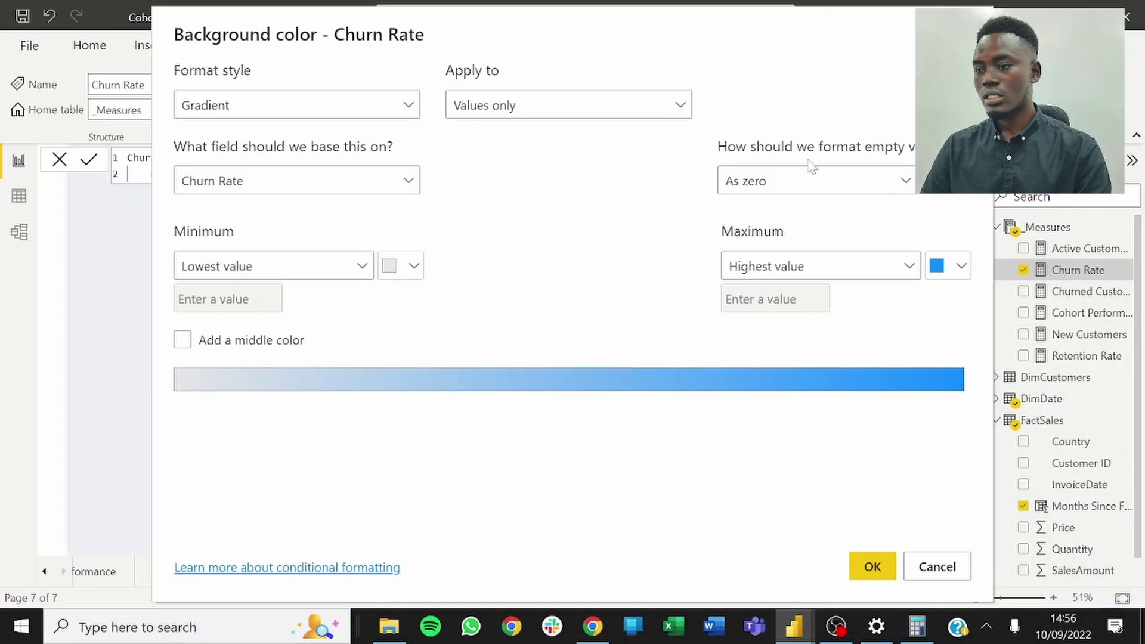
{"action": "left_click", "coordinate": [787, 181]}
{"action": "left_click", "coordinate": [770, 209]}
{"action": "left_click", "coordinate": [871, 568]}
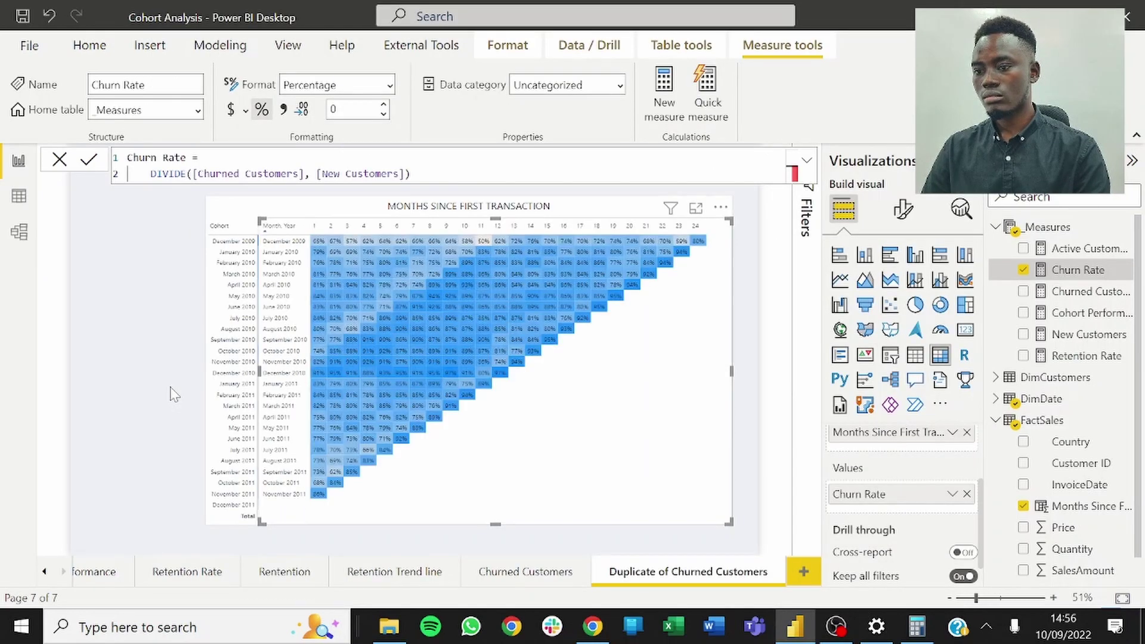
{"action": "left_click", "coordinate": [173, 394]}
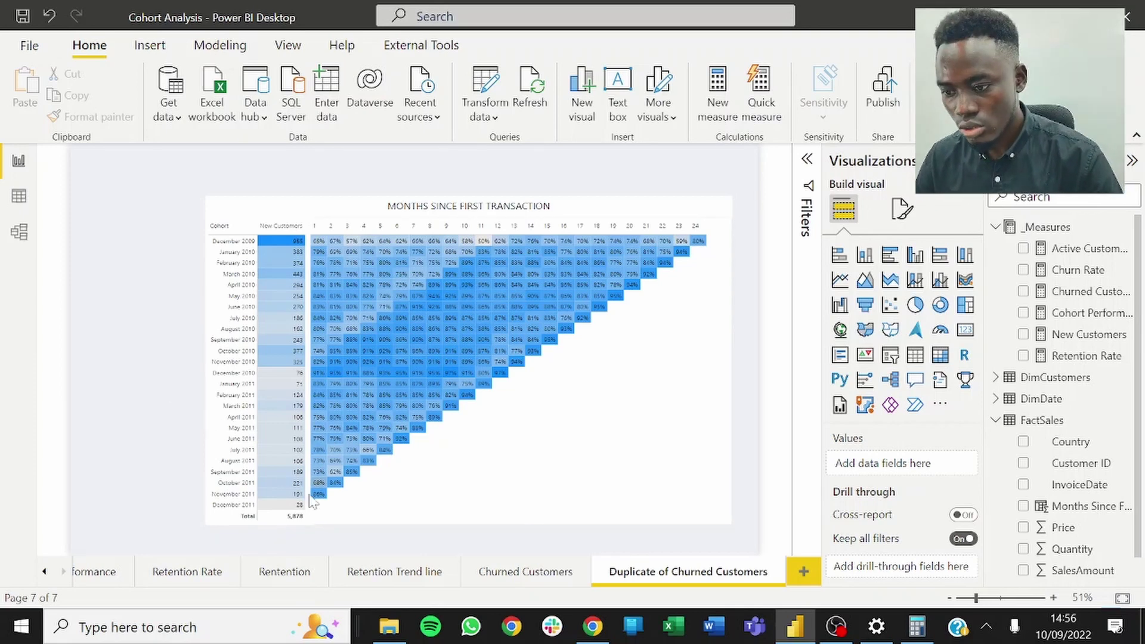
{"action": "mouse_move", "coordinate": [319, 498]}
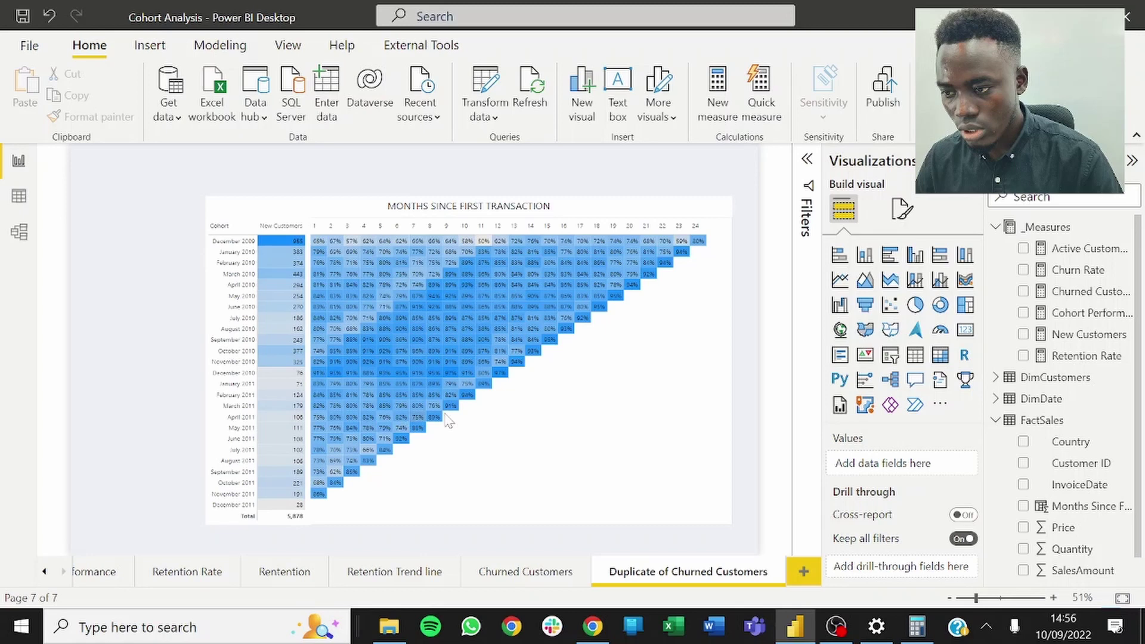
{"action": "mouse_move", "coordinate": [594, 321]}
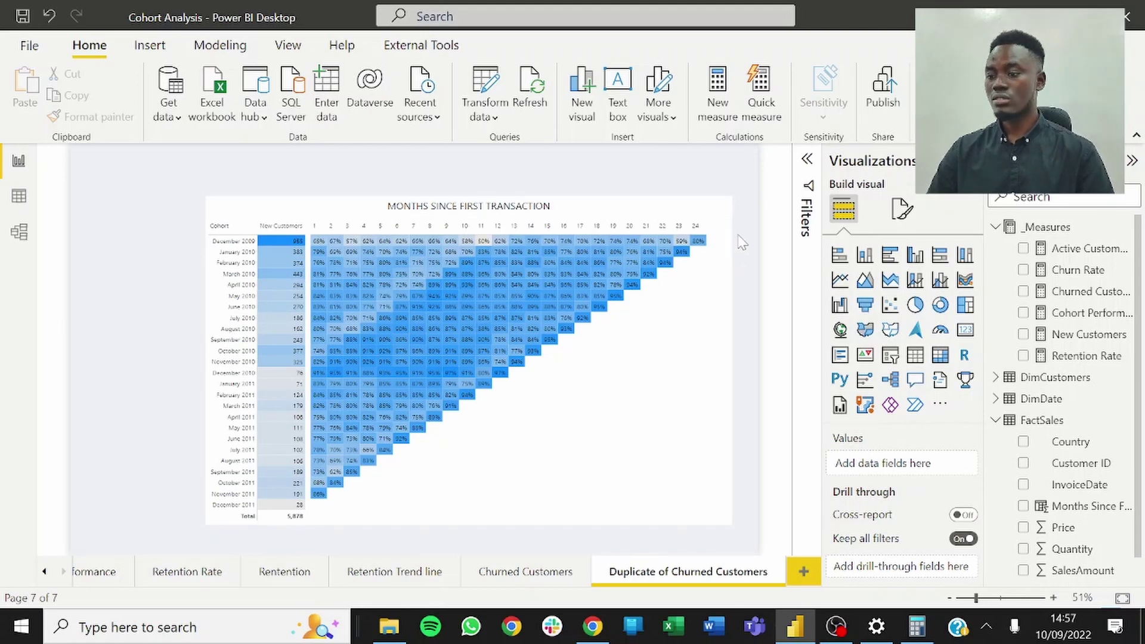
Step: Rename the 'Duplicate of Churned Customers' page to 'Churn Rate'
{"action": "double_click", "coordinate": [691, 573]}
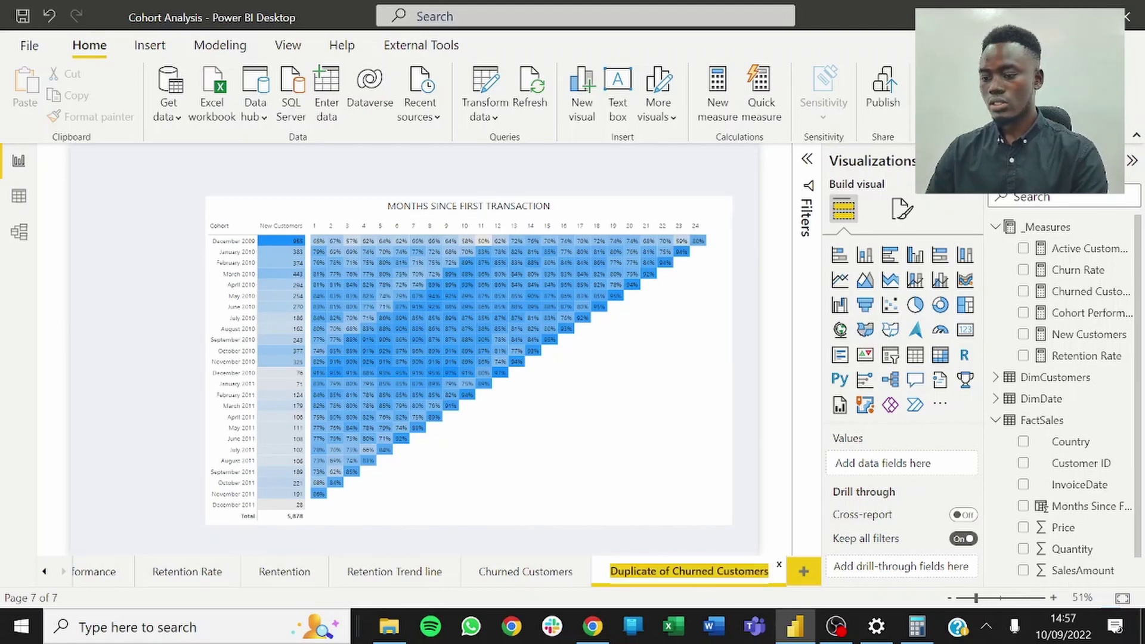
{"action": "type", "text": "churn Rate"}
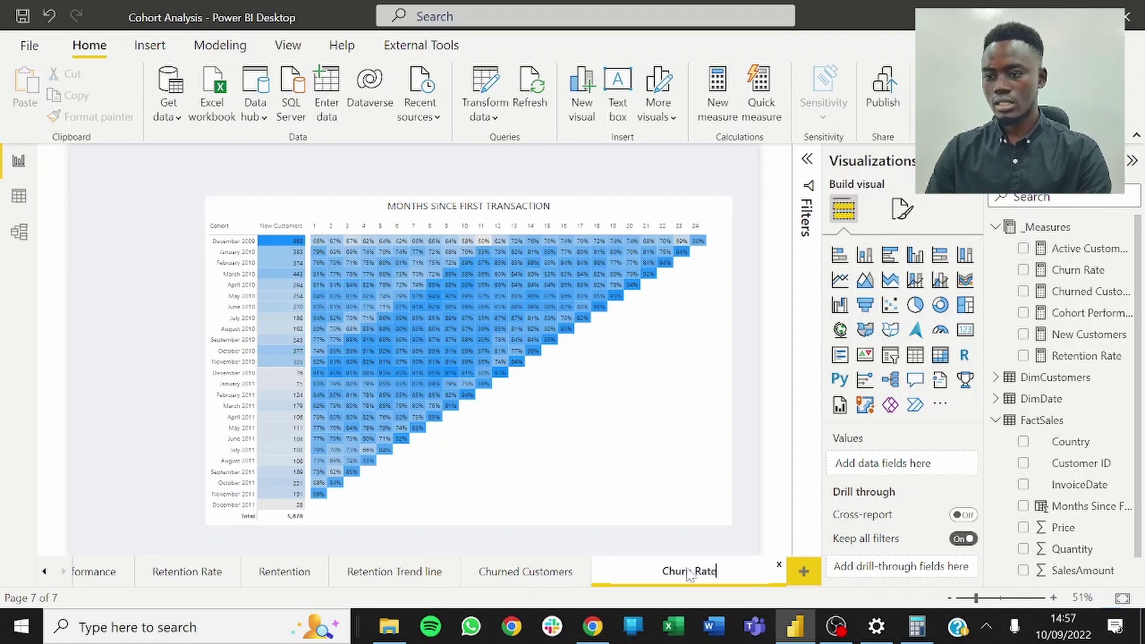
{"action": "key", "text": "Return"}
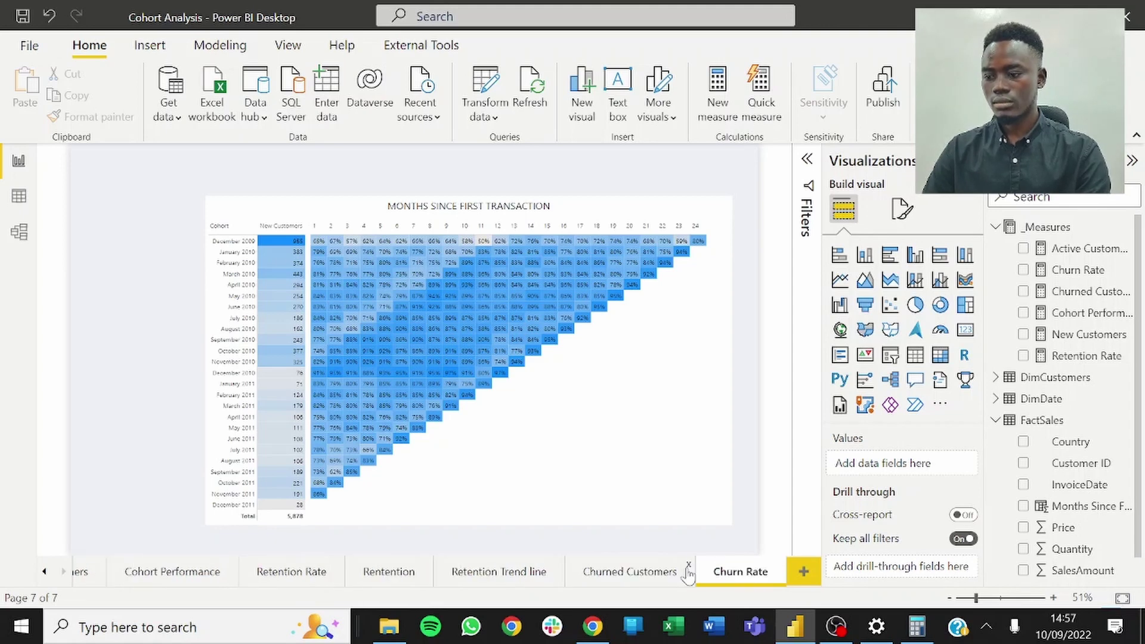
Step: Add and remove a stray blank page, then duplicate the Churn Rate page
{"action": "left_click", "coordinate": [803, 572]}
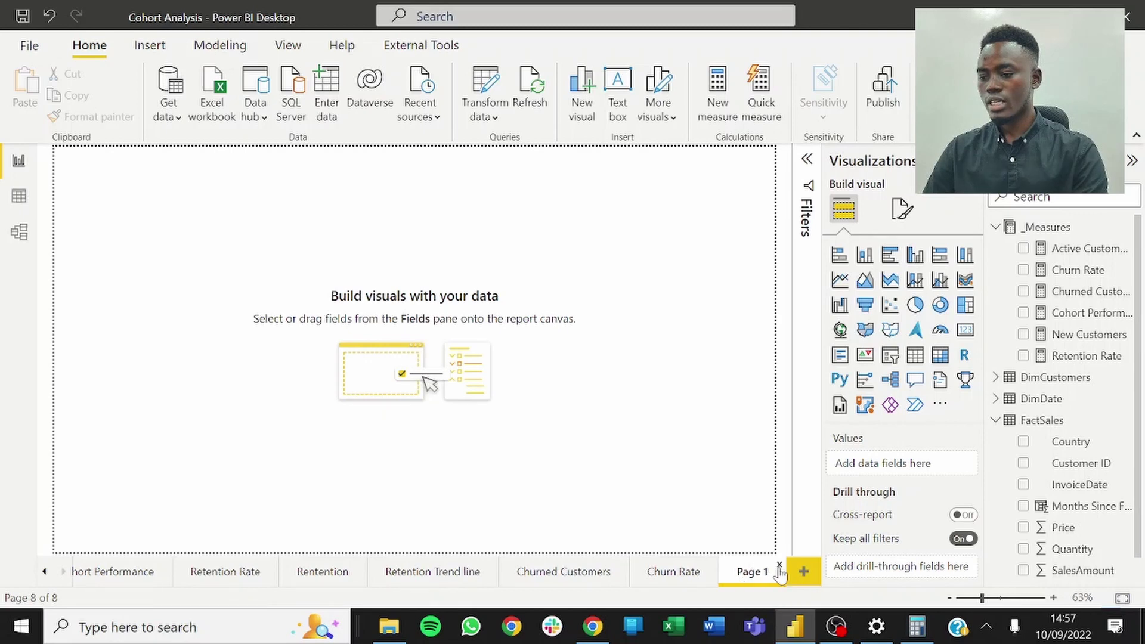
{"action": "left_click", "coordinate": [777, 571]}
{"action": "left_click", "coordinate": [639, 351]}
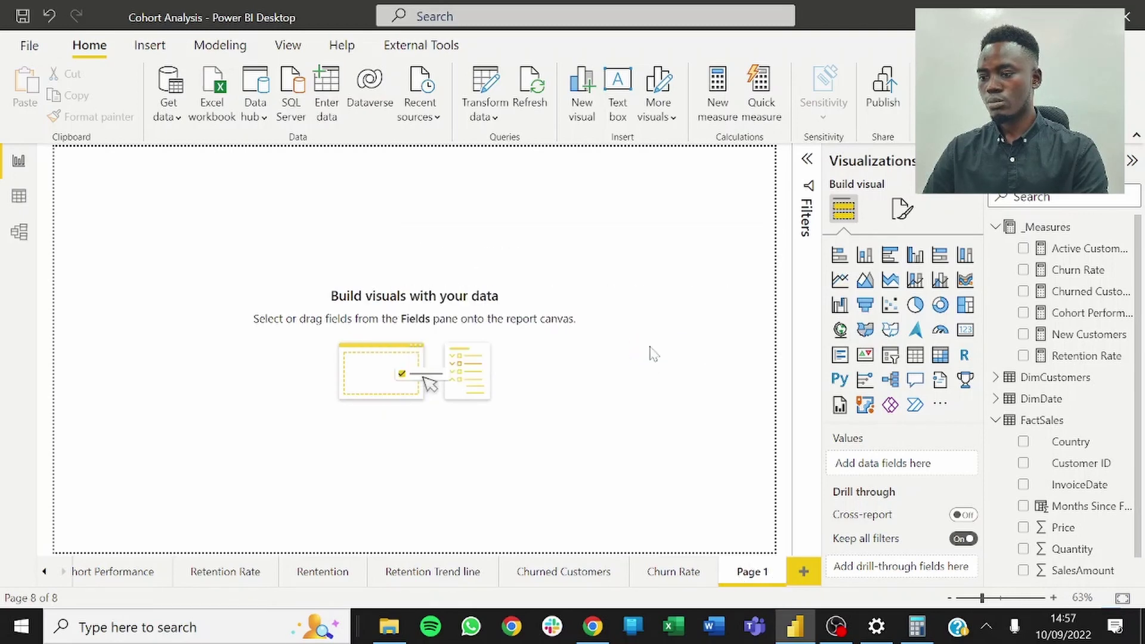
{"action": "right_click", "coordinate": [731, 578]}
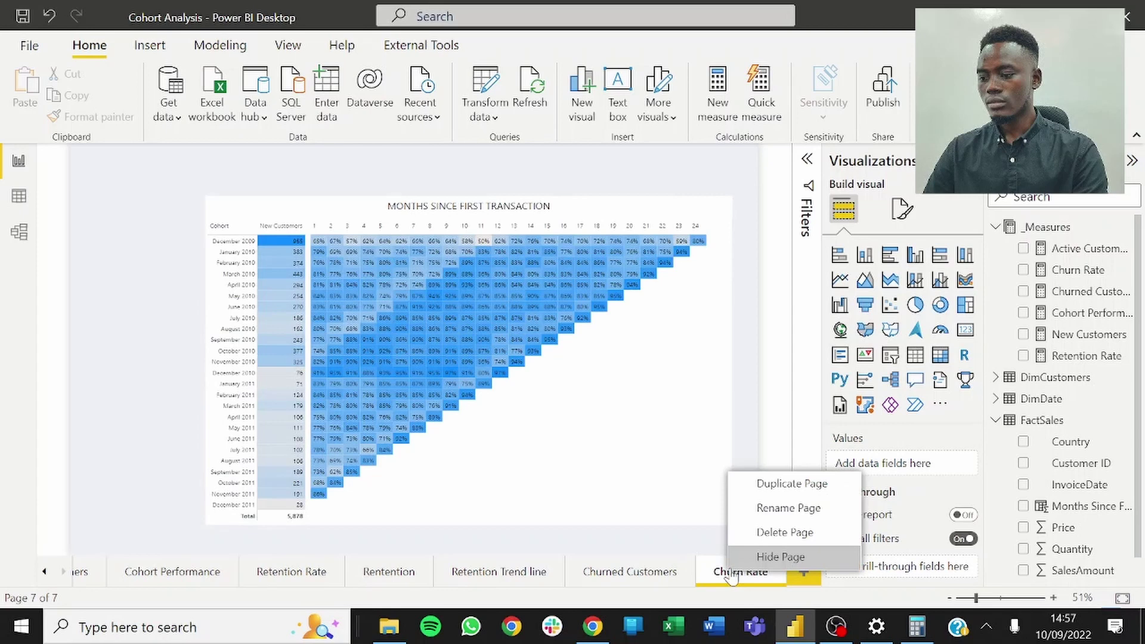
{"action": "left_click", "coordinate": [766, 484]}
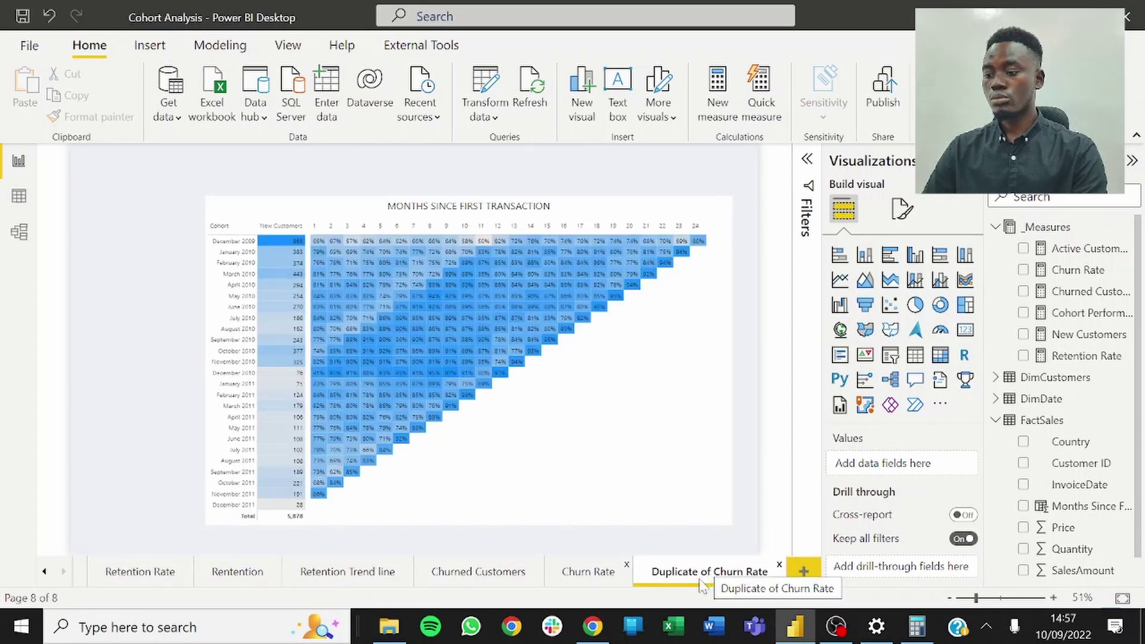
Step: Replace the copied matrix with a Churn Rate line chart over Months Since First Transaction
{"action": "left_click", "coordinate": [561, 520]}
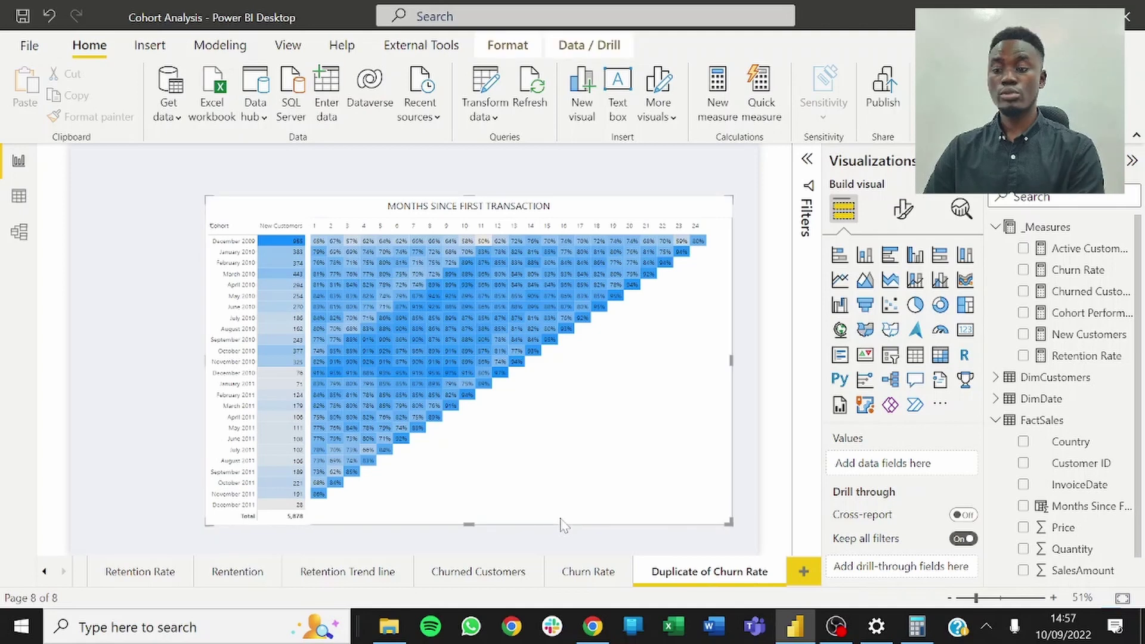
{"action": "key", "text": "Delete"}
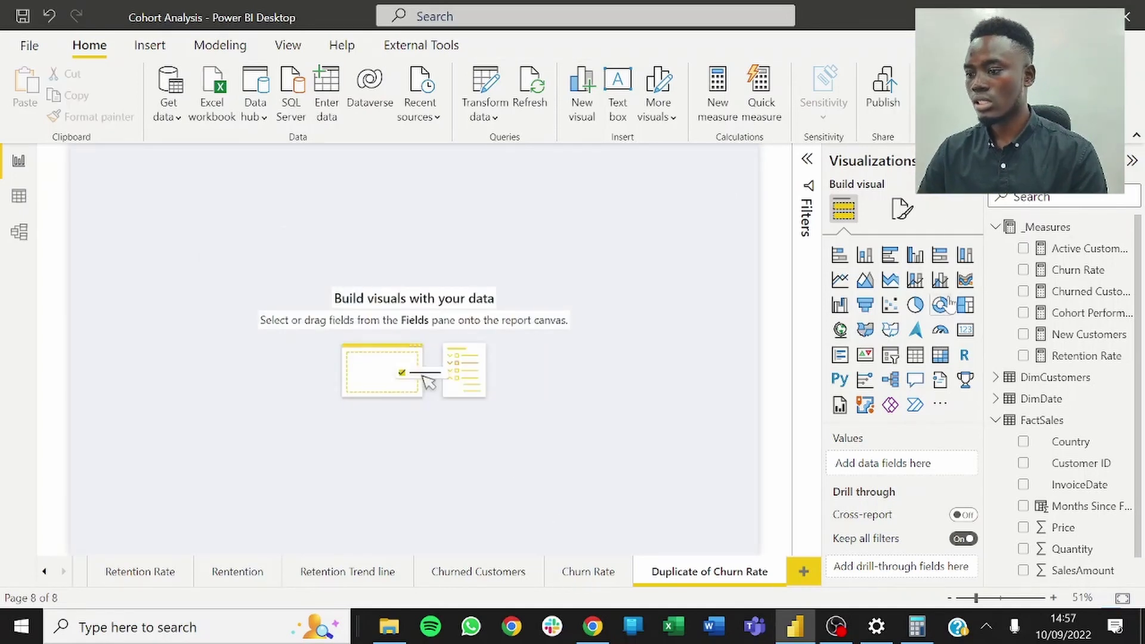
{"action": "scroll", "coordinate": [1071, 438], "scroll_direction": "down", "scroll_amount": 1}
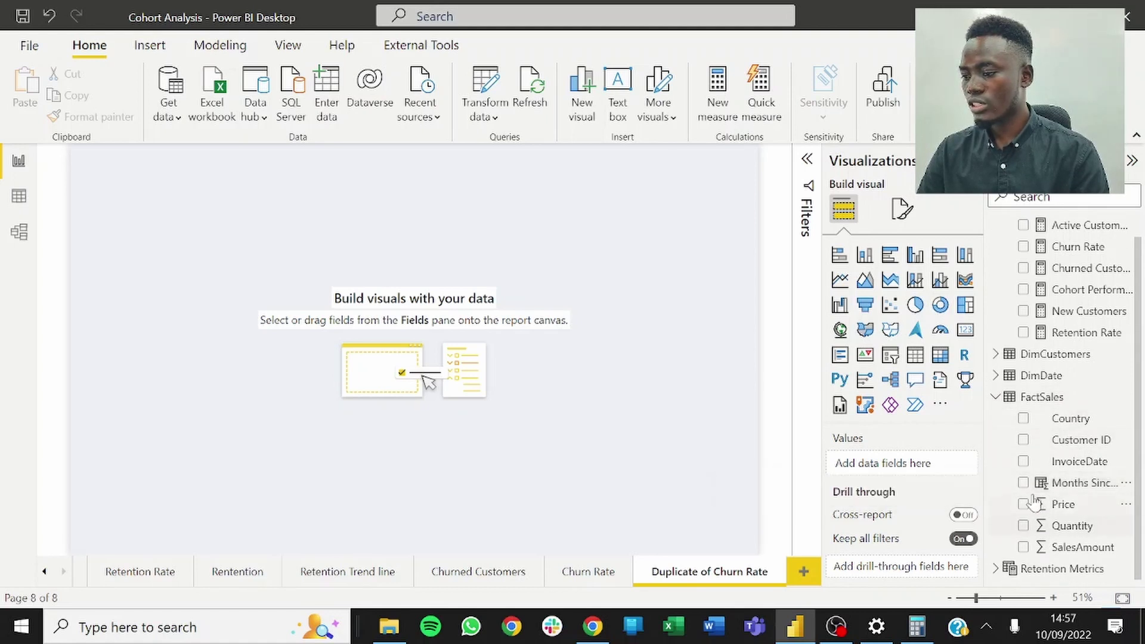
{"action": "left_click", "coordinate": [1023, 247]}
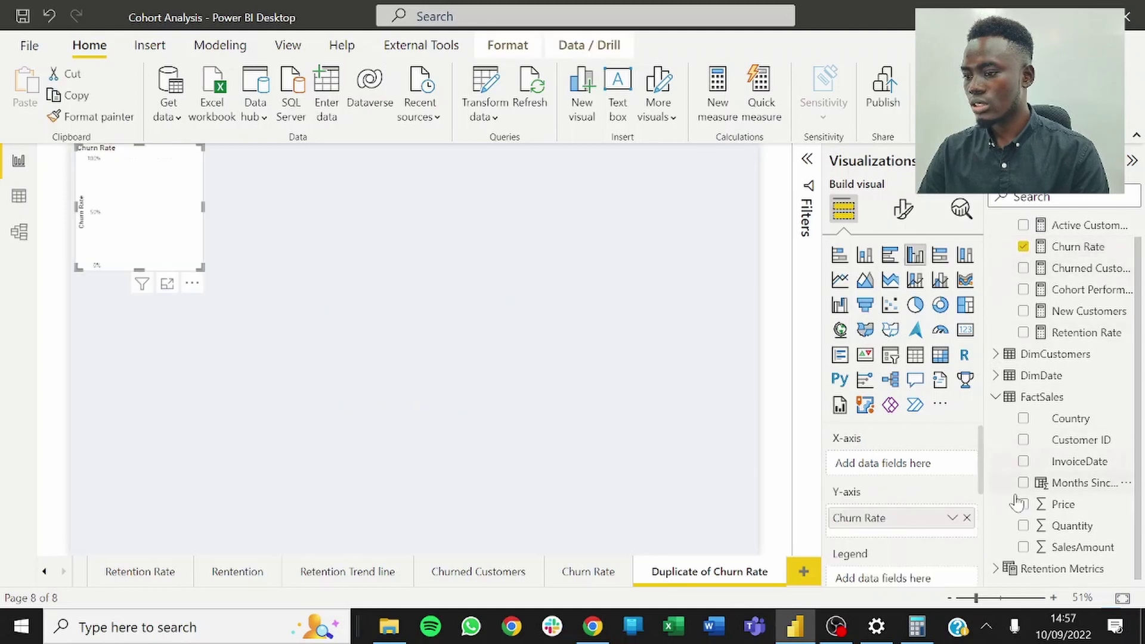
{"action": "left_click", "coordinate": [841, 283]}
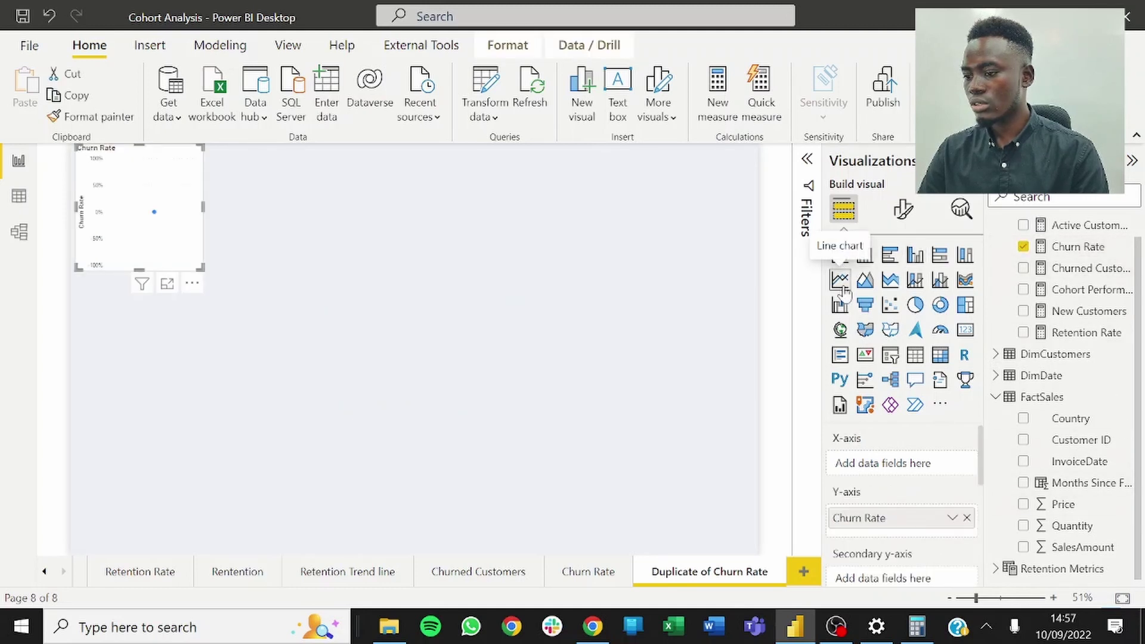
{"action": "left_click_drag", "start_coordinate": [1080, 490], "coordinate": [906, 469]}
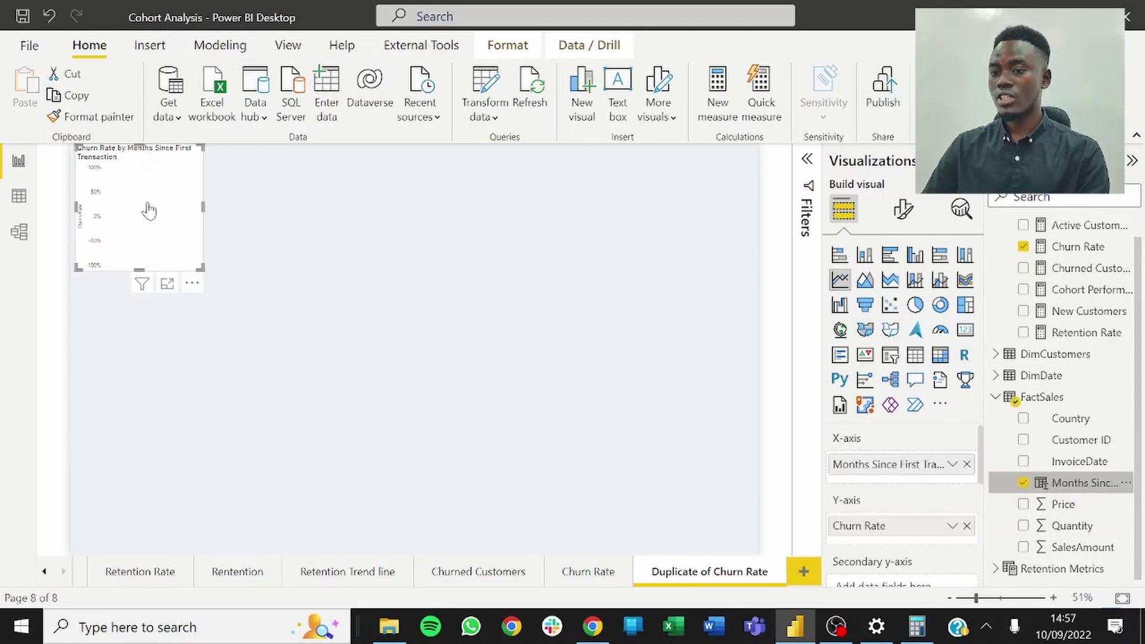
Step: Enlarge the line chart to fill most of the page and shift it down-right
{"action": "left_click_drag", "start_coordinate": [203, 268], "coordinate": [693, 497]}
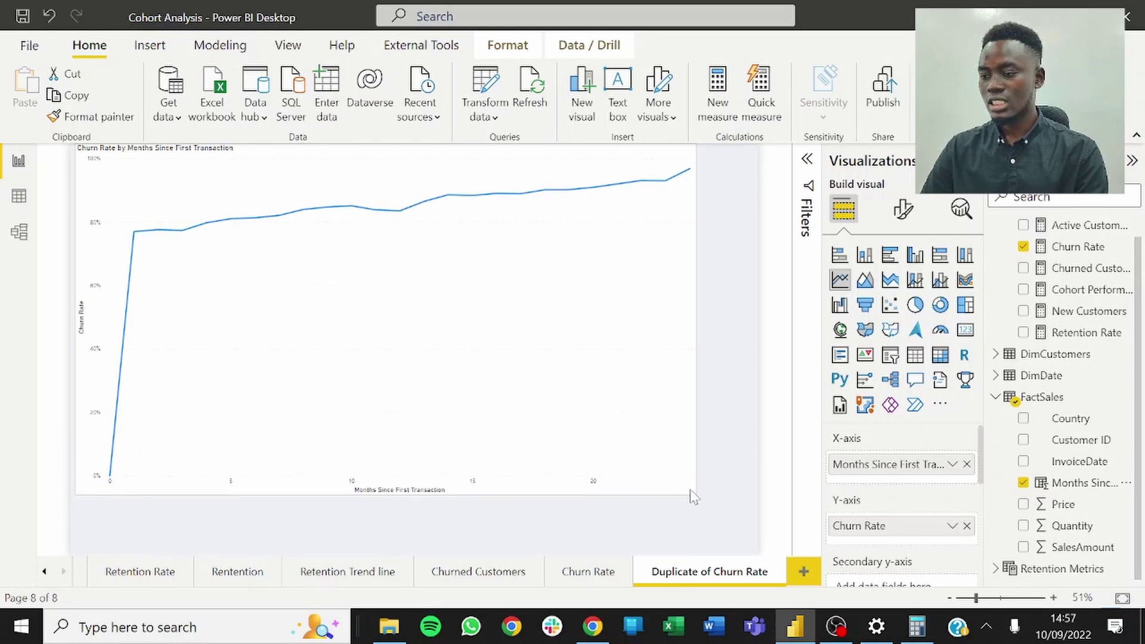
{"action": "left_click_drag", "start_coordinate": [516, 348], "coordinate": [545, 373]}
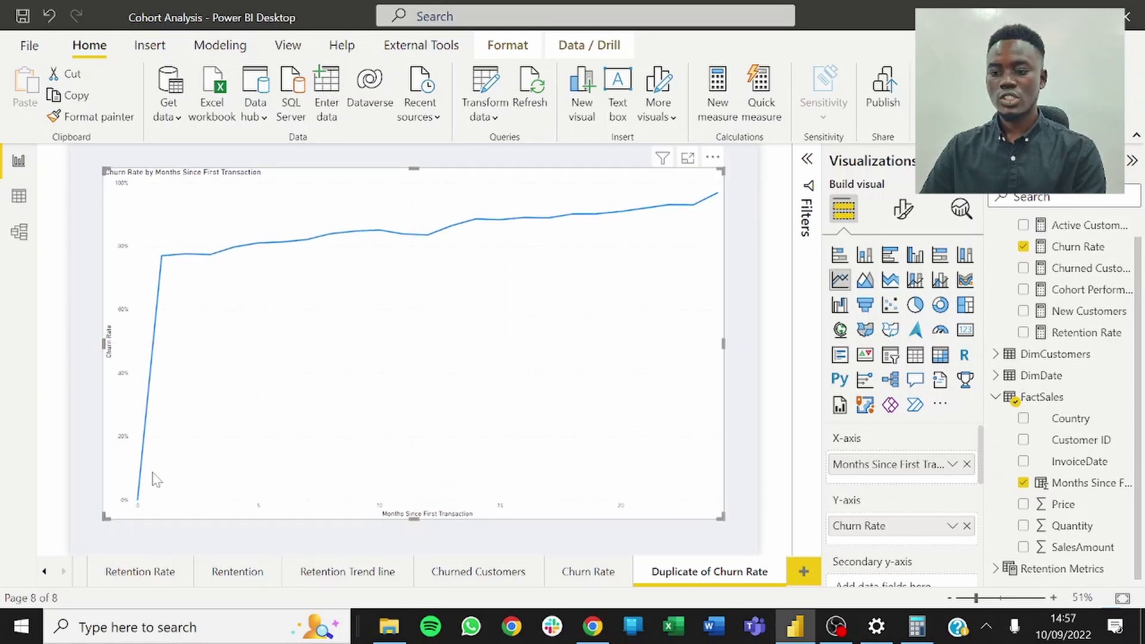
{"action": "mouse_move", "coordinate": [143, 459]}
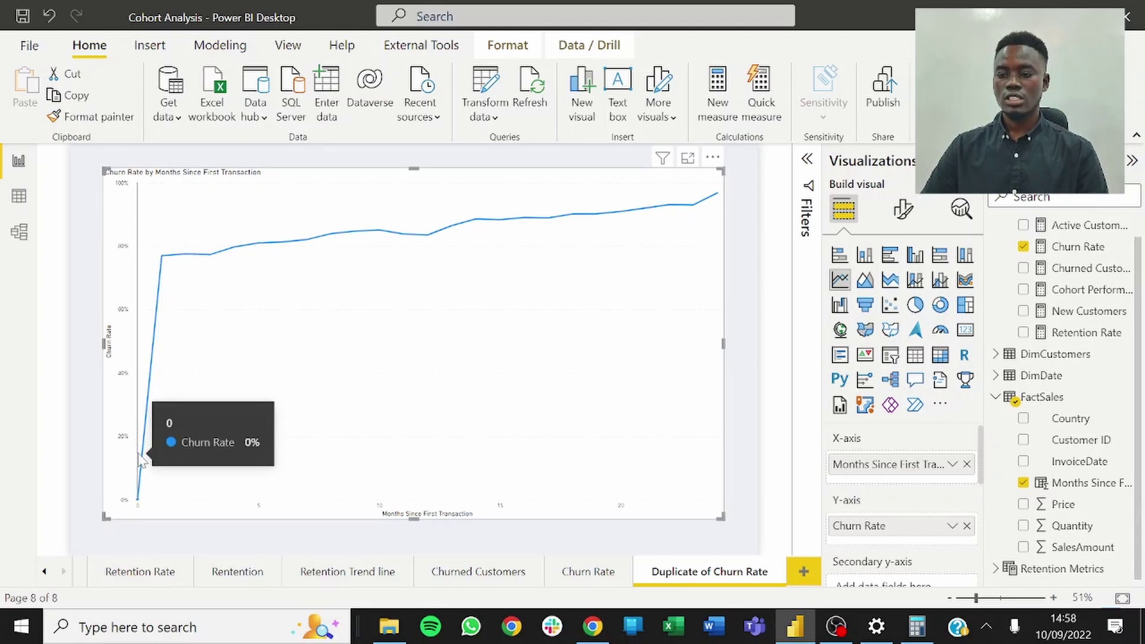
{"action": "mouse_move", "coordinate": [166, 438]}
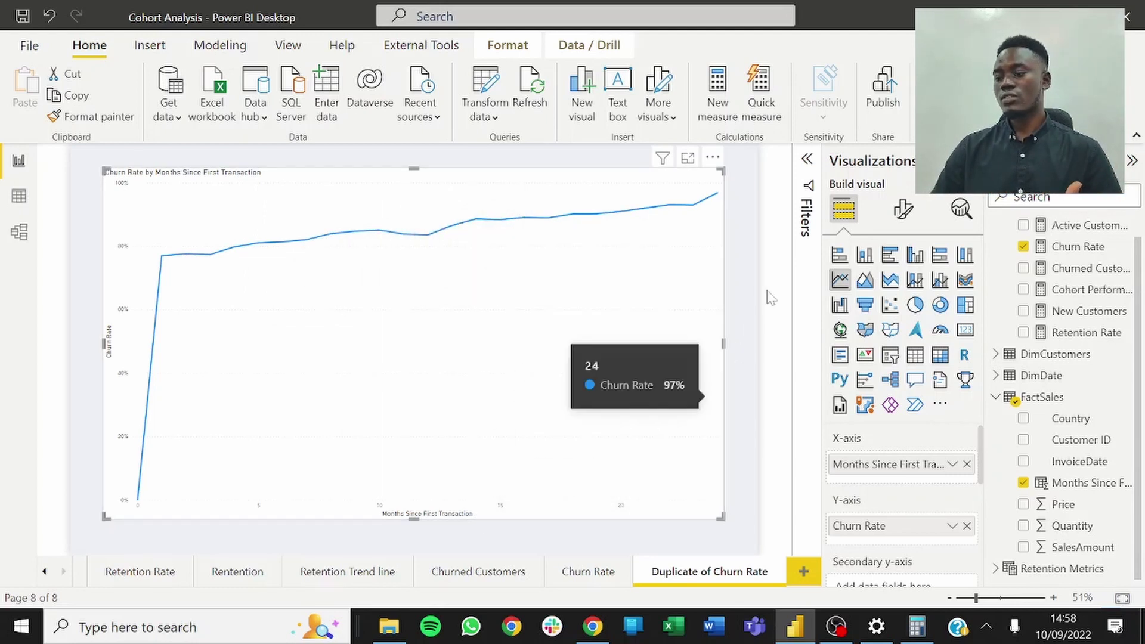
Step: Enable the line chart's zoom slider on the X-axis only, with the Y-axis slider off
{"action": "left_click", "coordinate": [903, 209]}
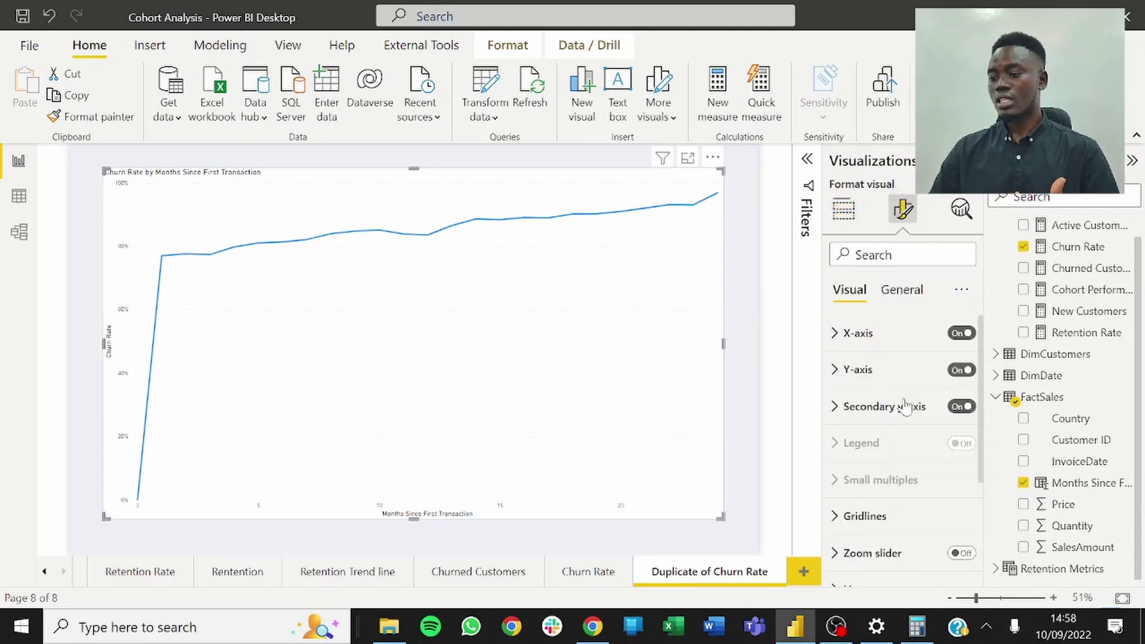
{"action": "scroll", "coordinate": [906, 417], "scroll_direction": "down", "scroll_amount": 3}
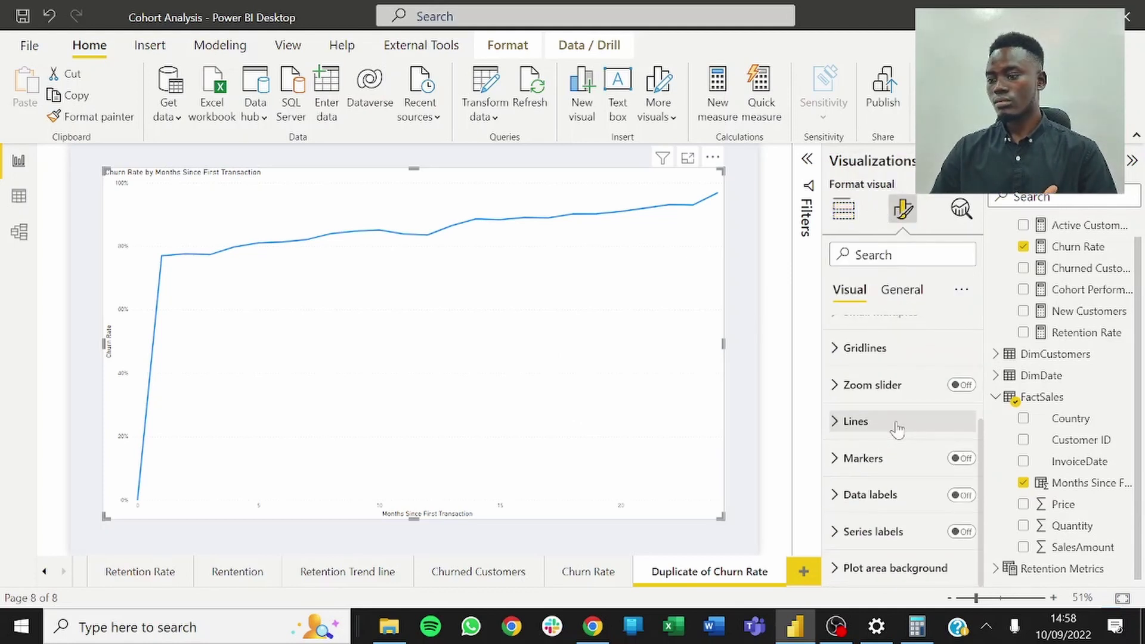
{"action": "left_click", "coordinate": [960, 386]}
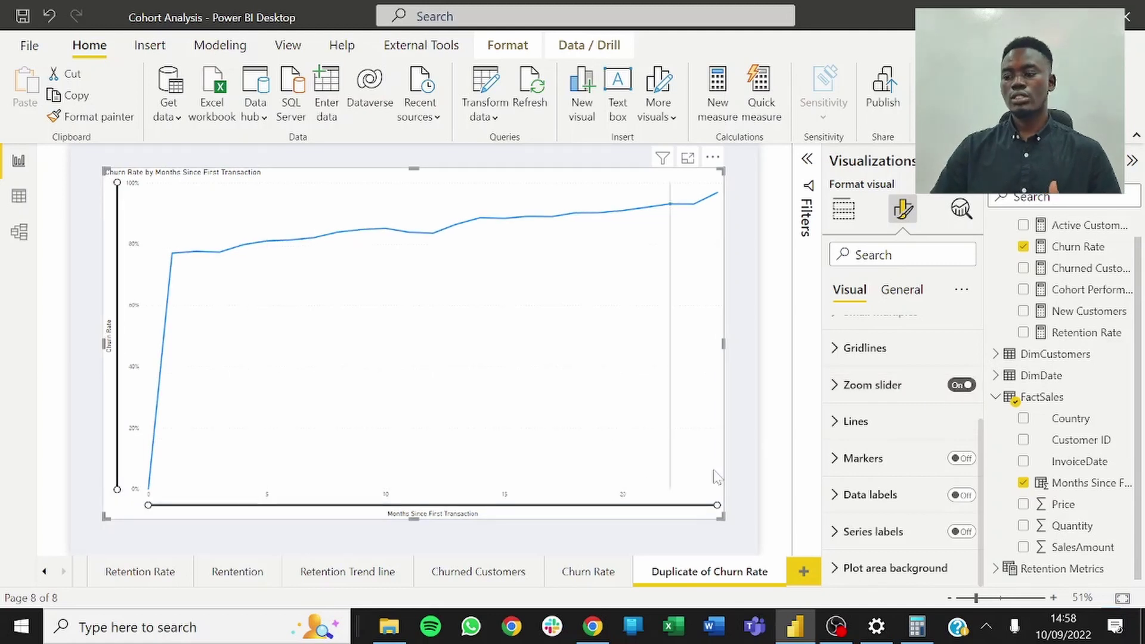
{"action": "left_click", "coordinate": [847, 388]}
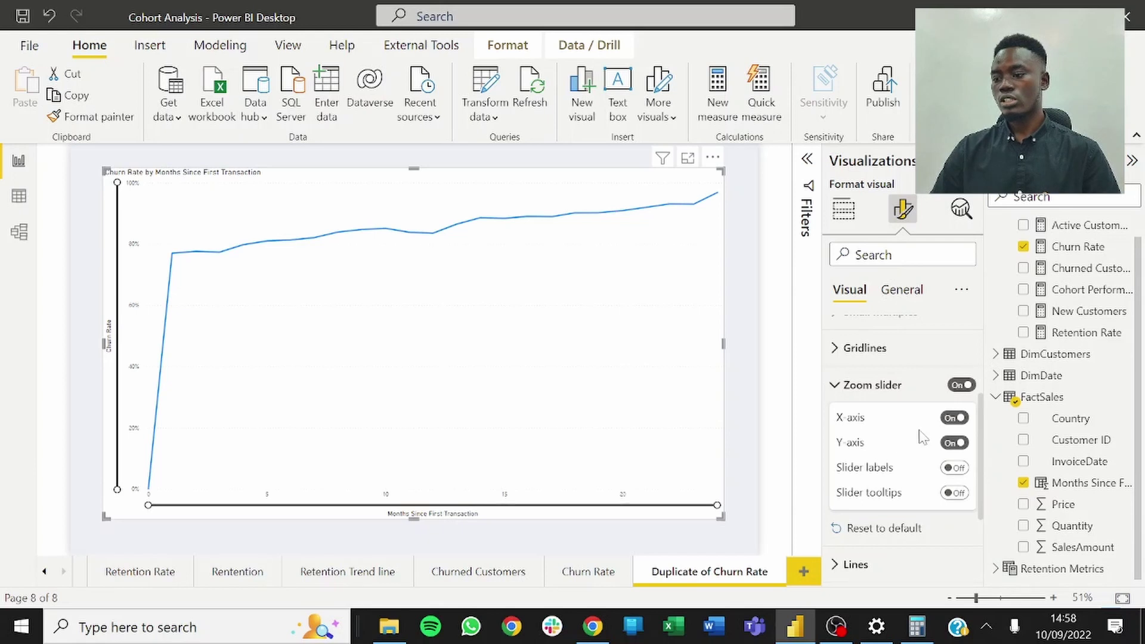
{"action": "left_click", "coordinate": [955, 419]}
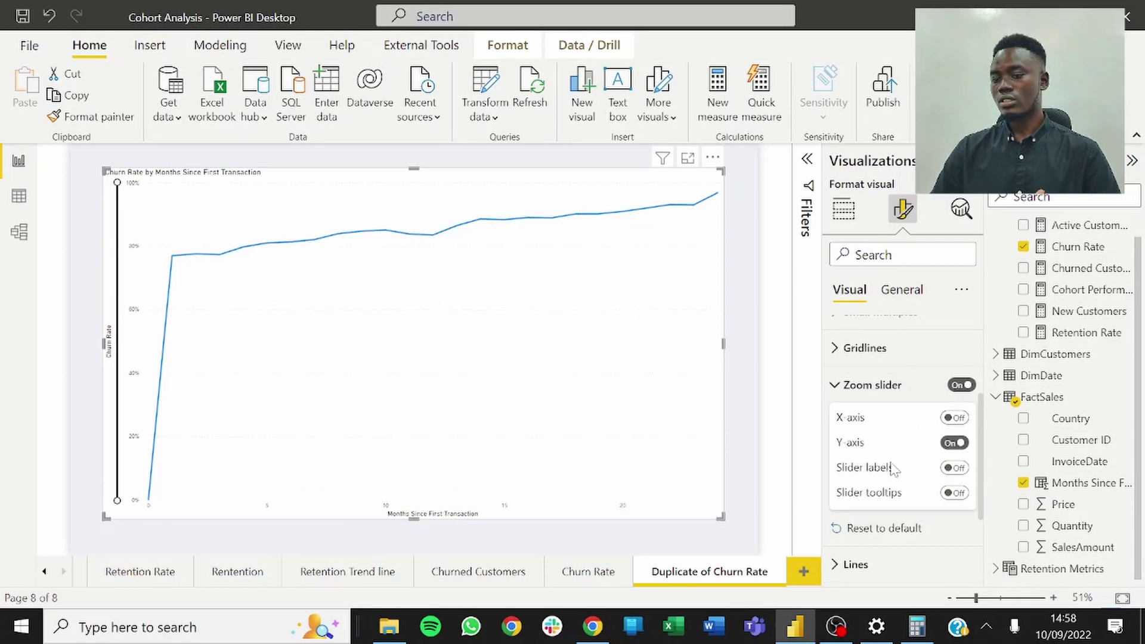
{"action": "left_click", "coordinate": [955, 444]}
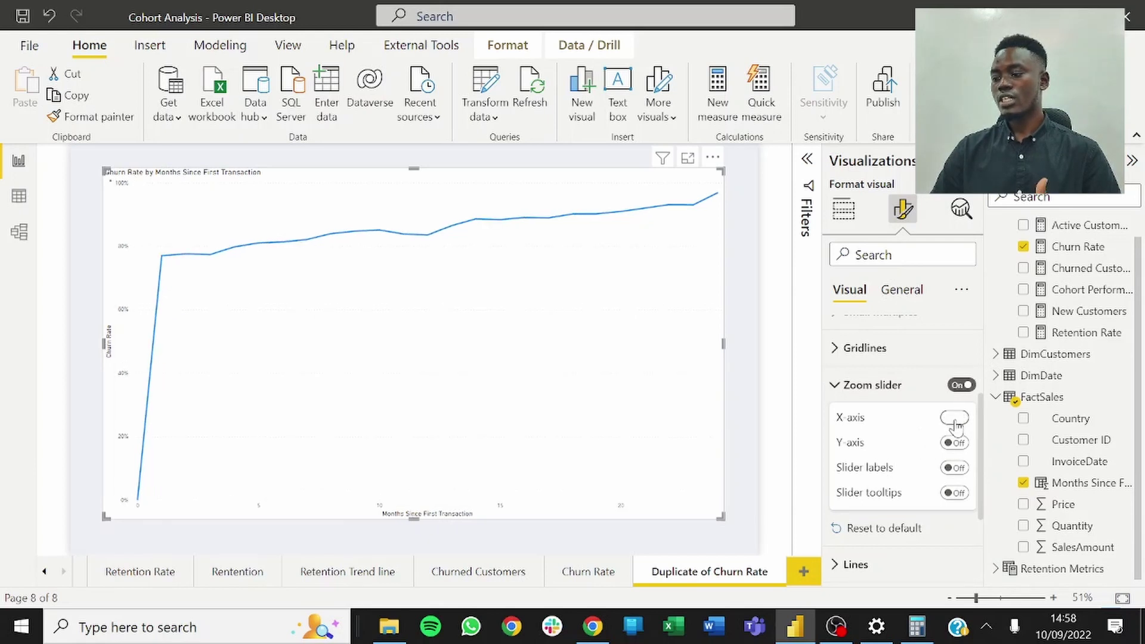
{"action": "left_click", "coordinate": [955, 418]}
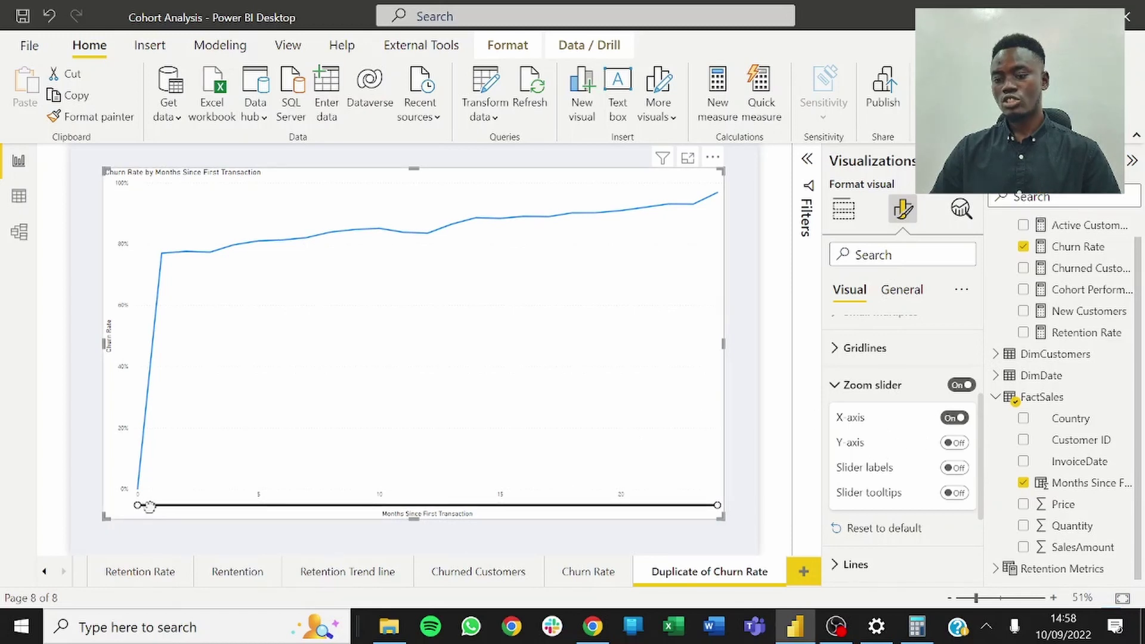
Step: Drag the x-axis slider's left handle so the line starts around month 2, after the month-0 jump
{"action": "left_click", "coordinate": [146, 530]}
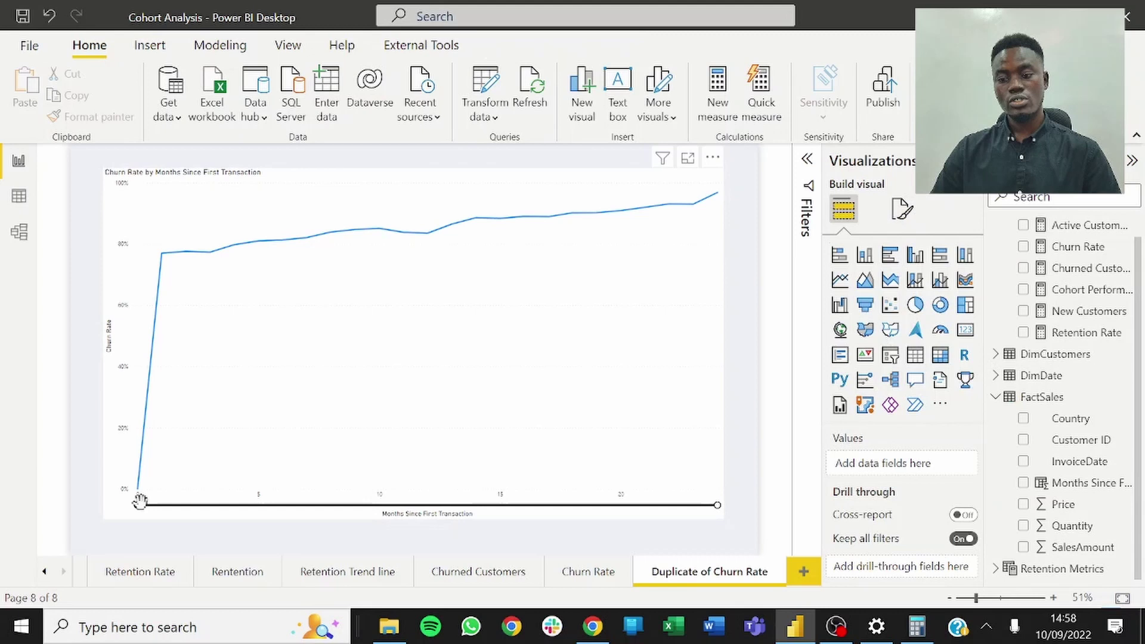
{"action": "left_click_drag", "start_coordinate": [136, 501], "coordinate": [176, 502]}
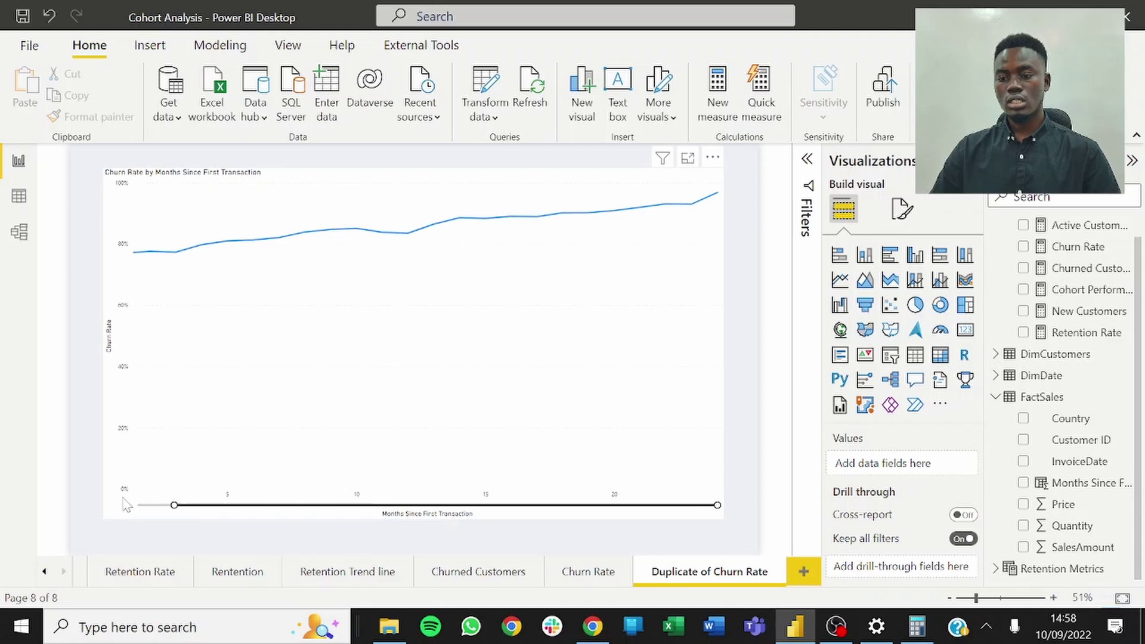
{"action": "left_click", "coordinate": [177, 498]}
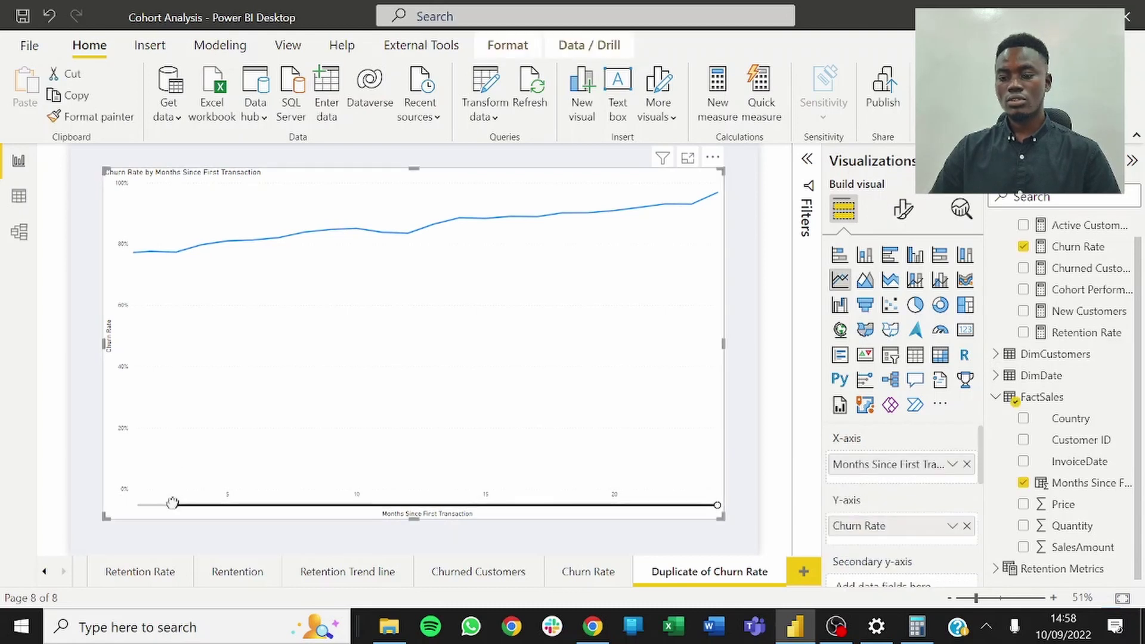
{"action": "left_click_drag", "start_coordinate": [174, 505], "coordinate": [165, 501]}
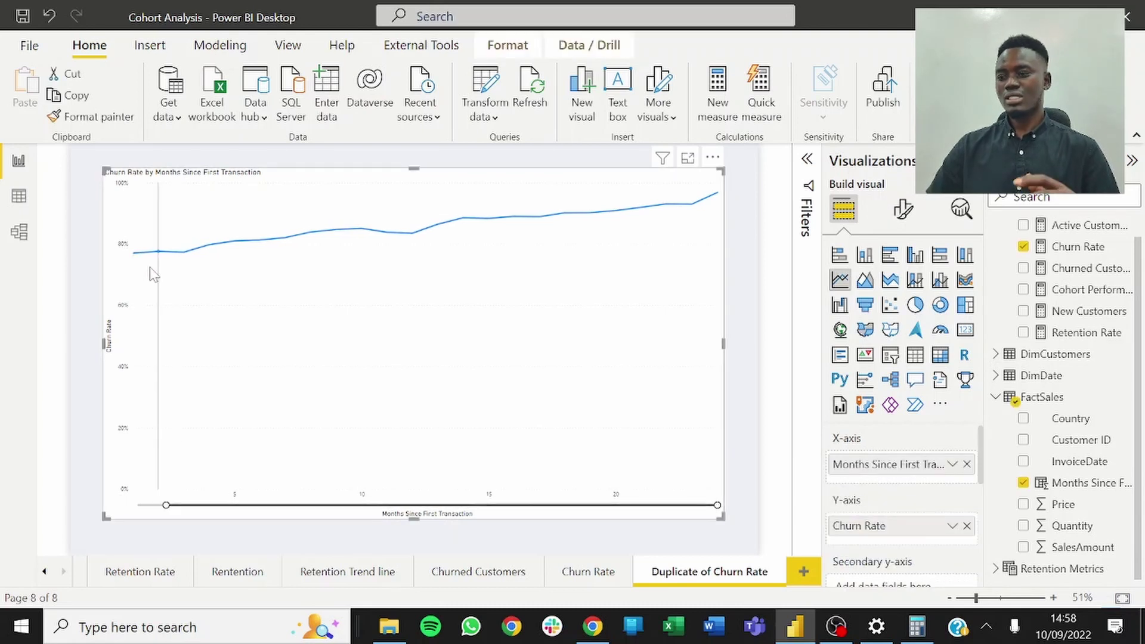
{"action": "mouse_move", "coordinate": [154, 273]}
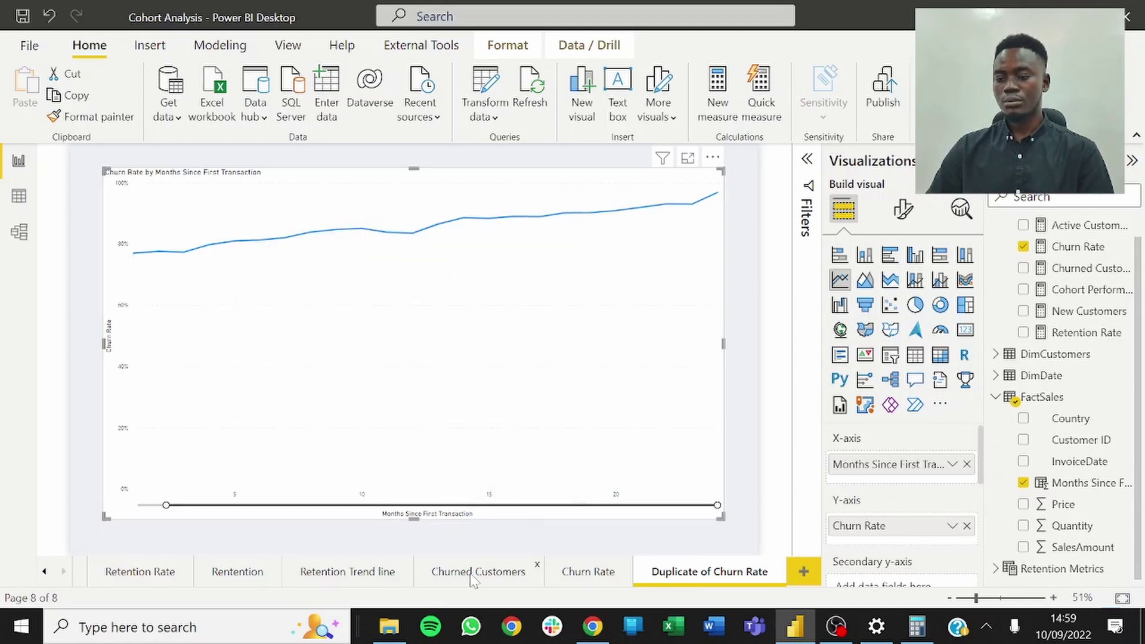
Step: Switch to the Retention Trend line page and read point values on the retention curve
{"action": "left_click", "coordinate": [350, 573]}
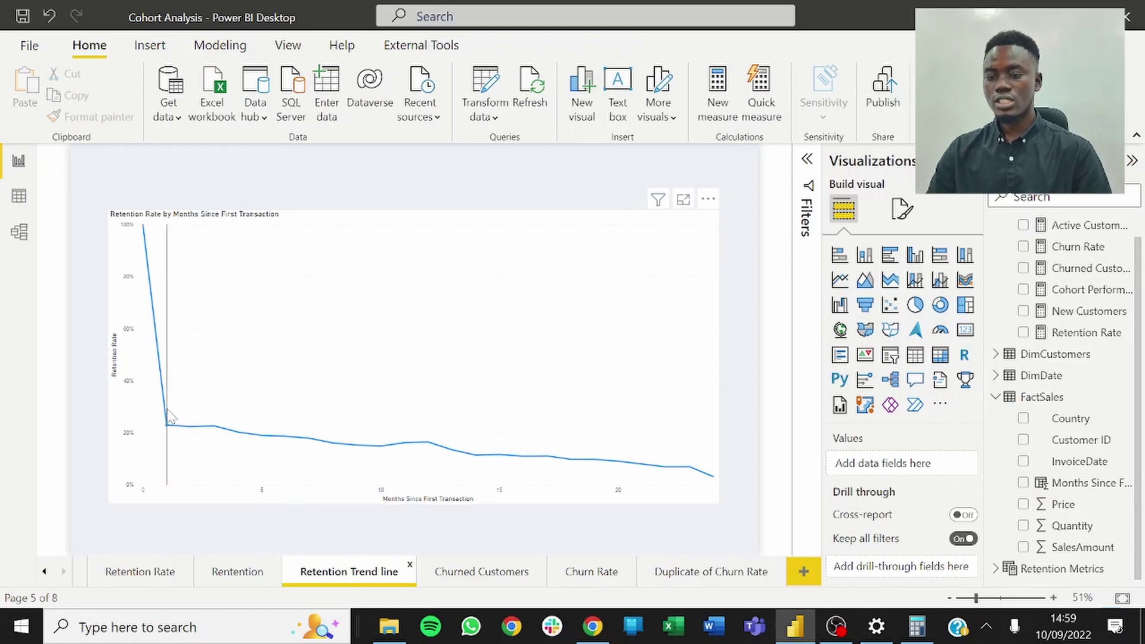
{"action": "mouse_move", "coordinate": [170, 416]}
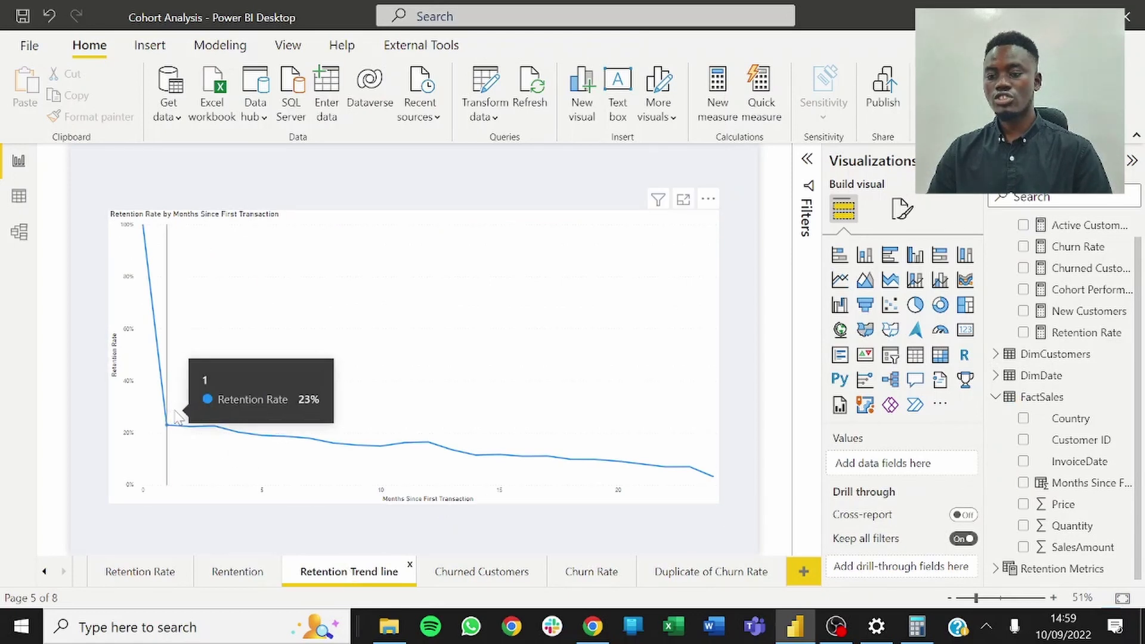
{"action": "mouse_move", "coordinate": [207, 424]}
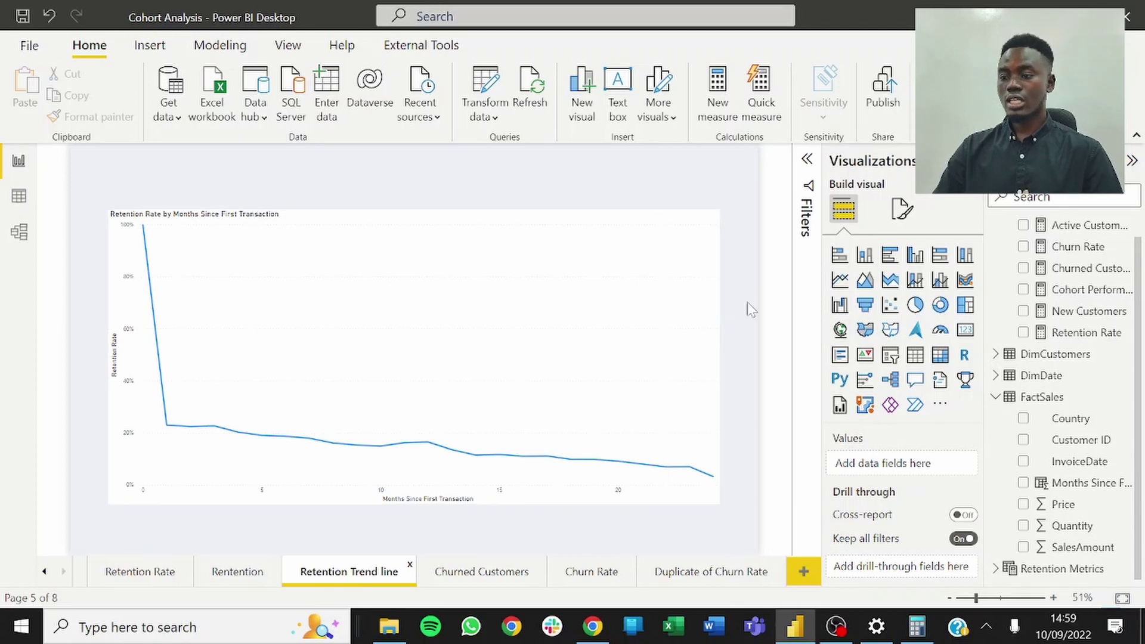
{"action": "mouse_move", "coordinate": [718, 347]}
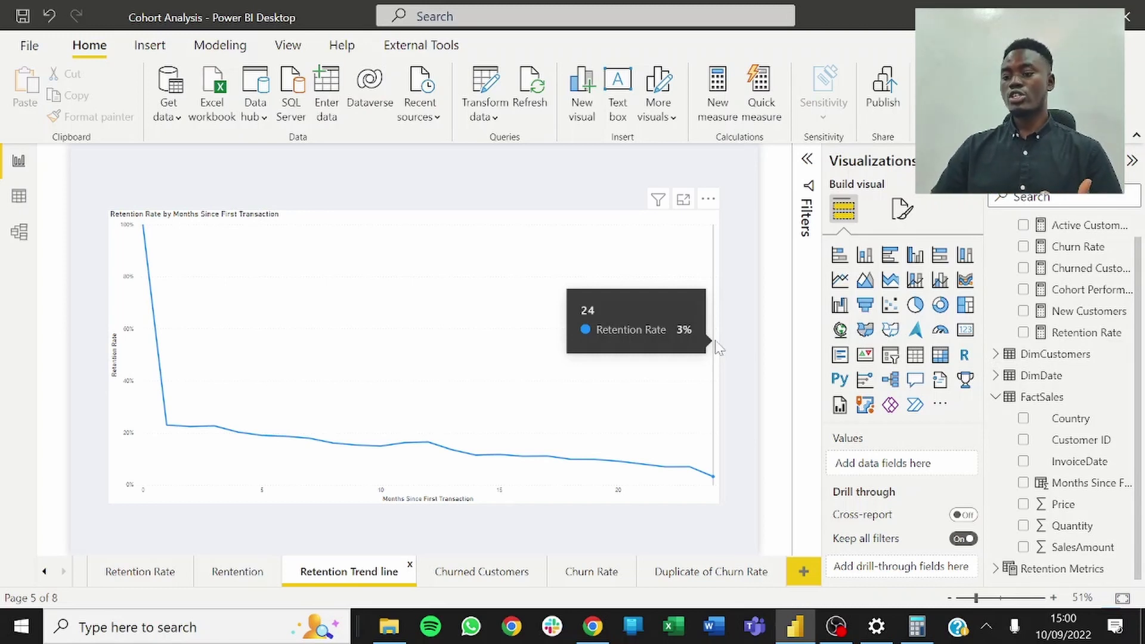
Step: Return to the Rentention page showing the monthly retention cohort matrix
{"action": "left_click", "coordinate": [247, 583]}
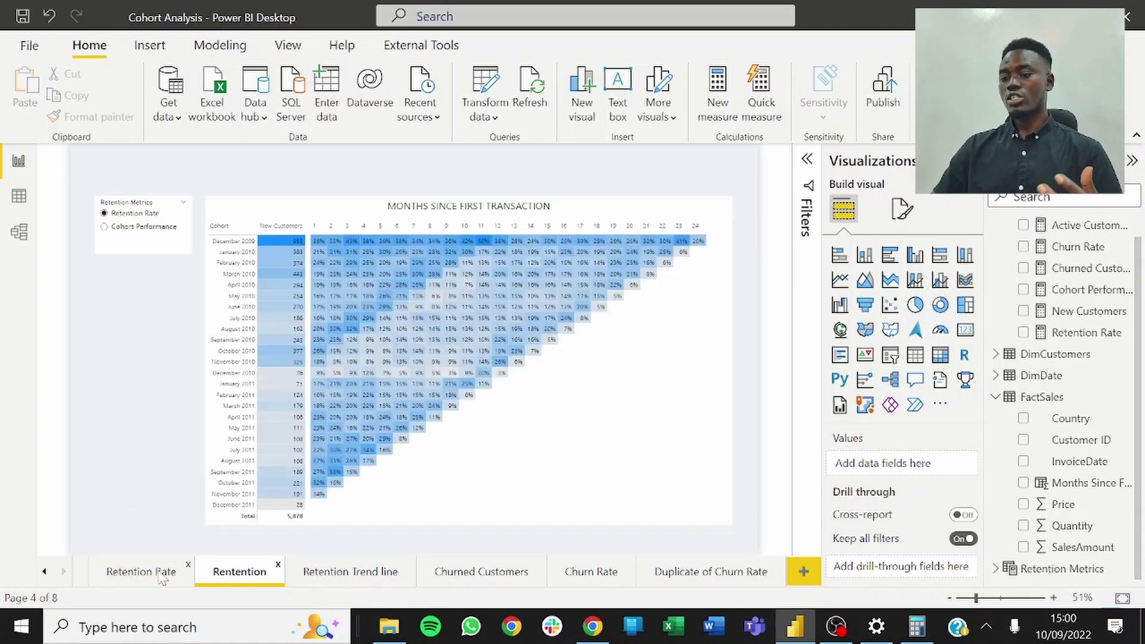